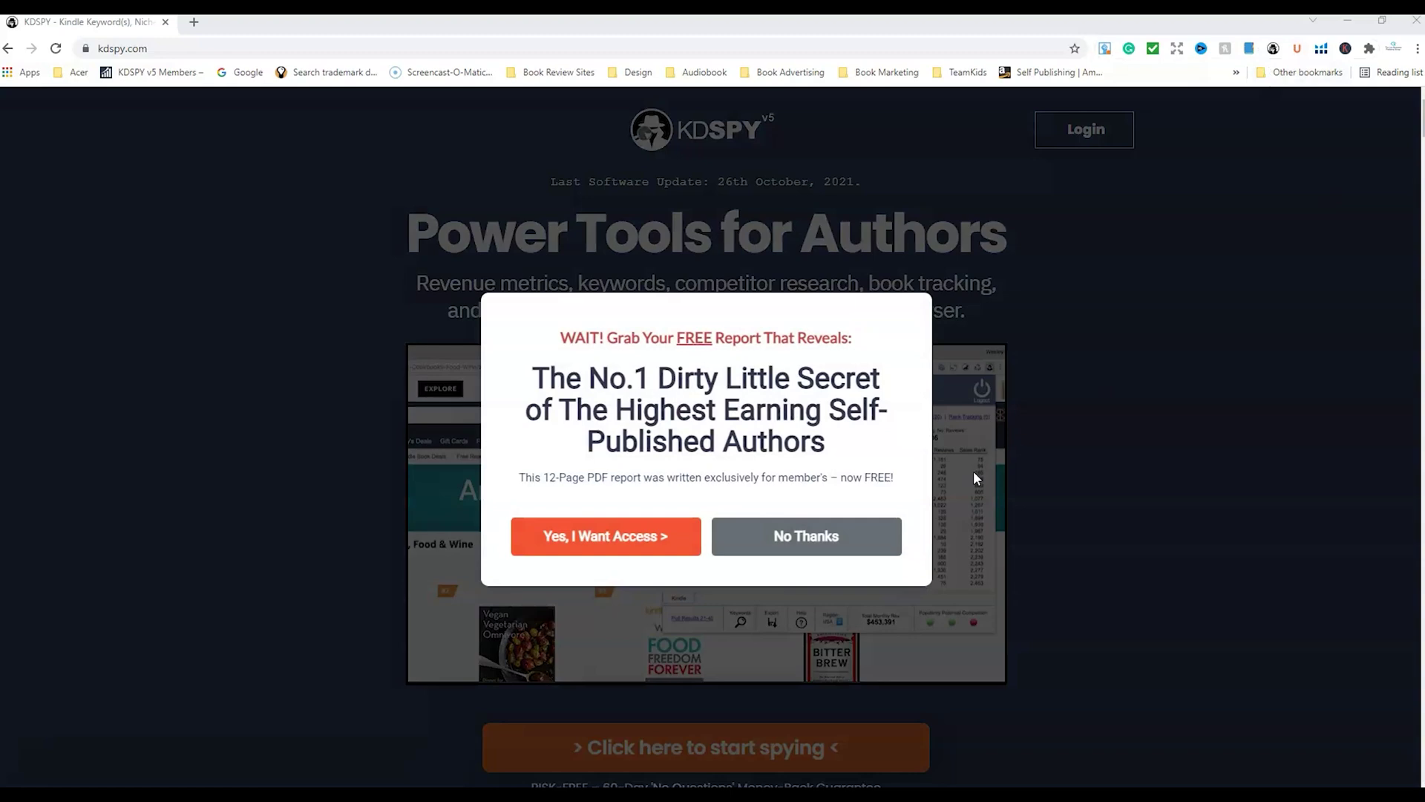
Dismiss the free report offer and open Amazon's book best sellers through the KDSPY extension
{"action": "left_click", "coordinate": [837, 536]}
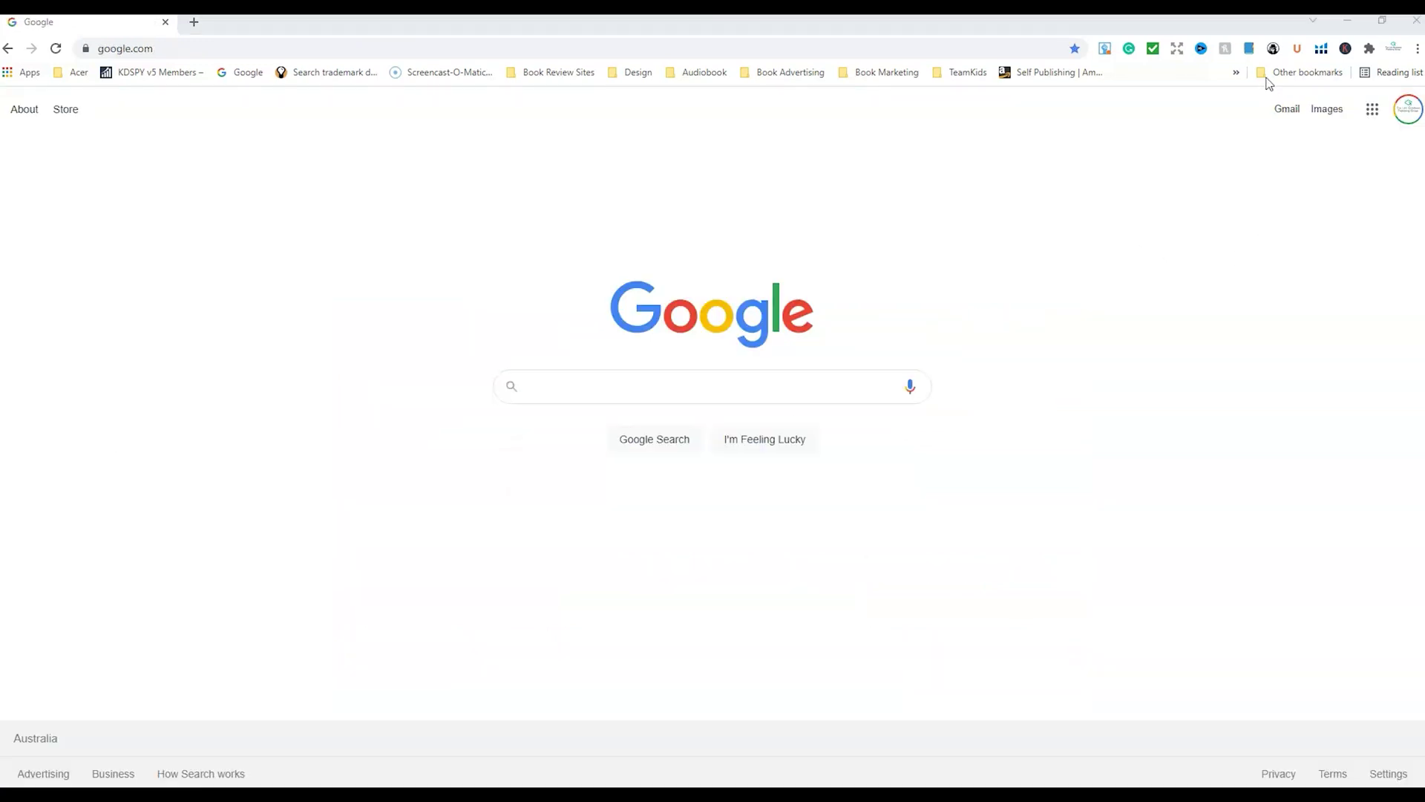
{"action": "left_click", "coordinate": [1273, 49]}
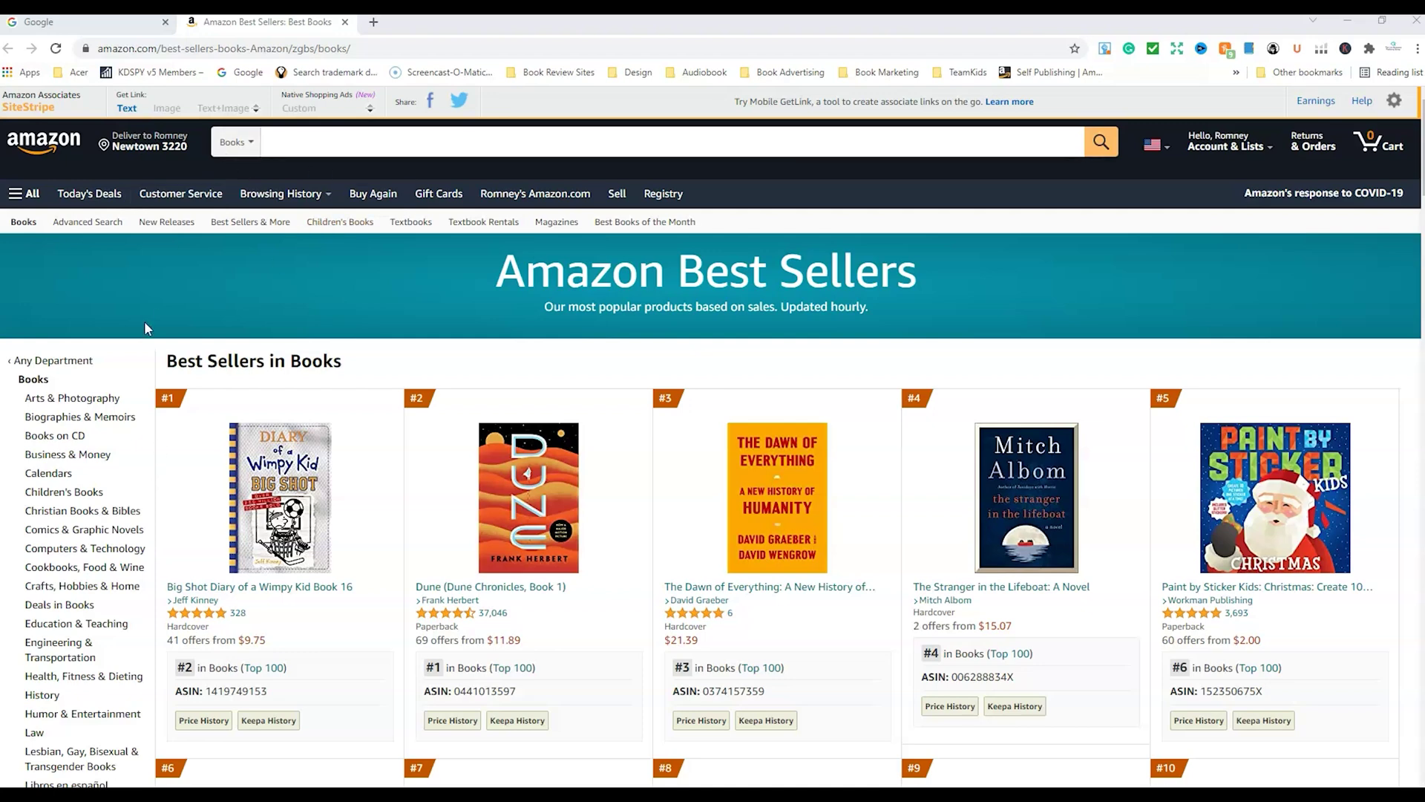
Drill down through the book best-seller categories to Teens, Personal Health, Self-Esteem
{"action": "scroll", "coordinate": [145, 462], "scroll_direction": "down", "scroll_amount": 3}
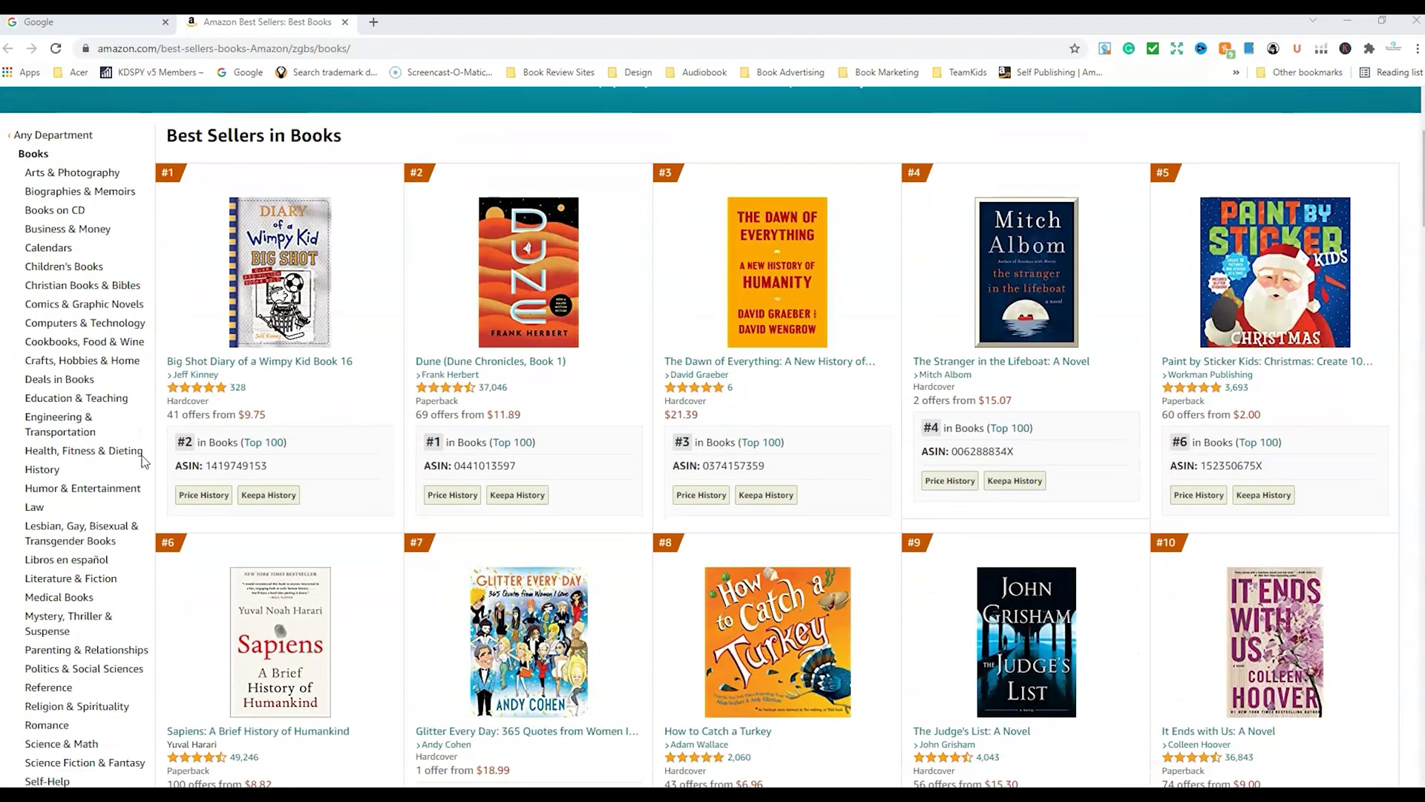
{"action": "scroll", "coordinate": [145, 462], "scroll_direction": "down", "scroll_amount": 3}
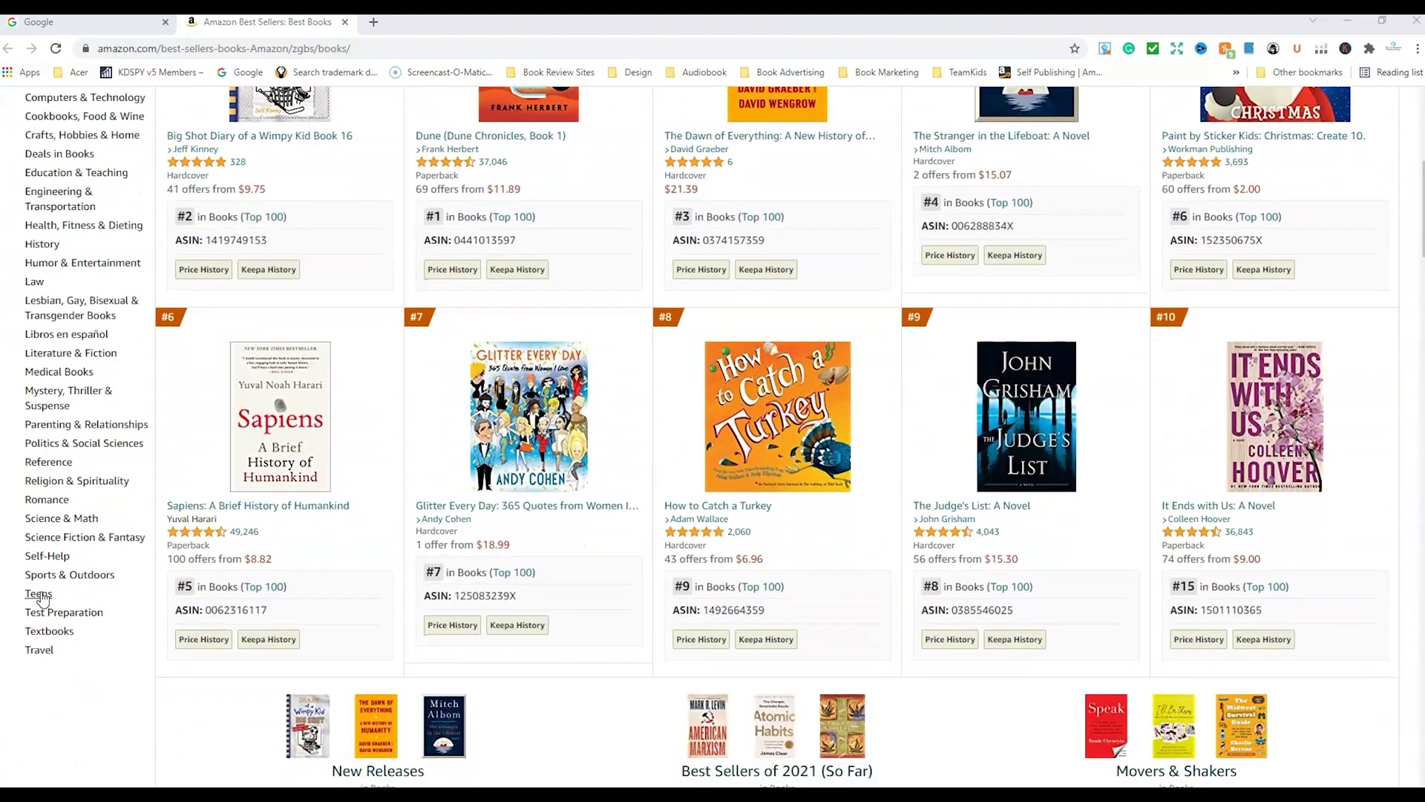
{"action": "left_click", "coordinate": [38, 594]}
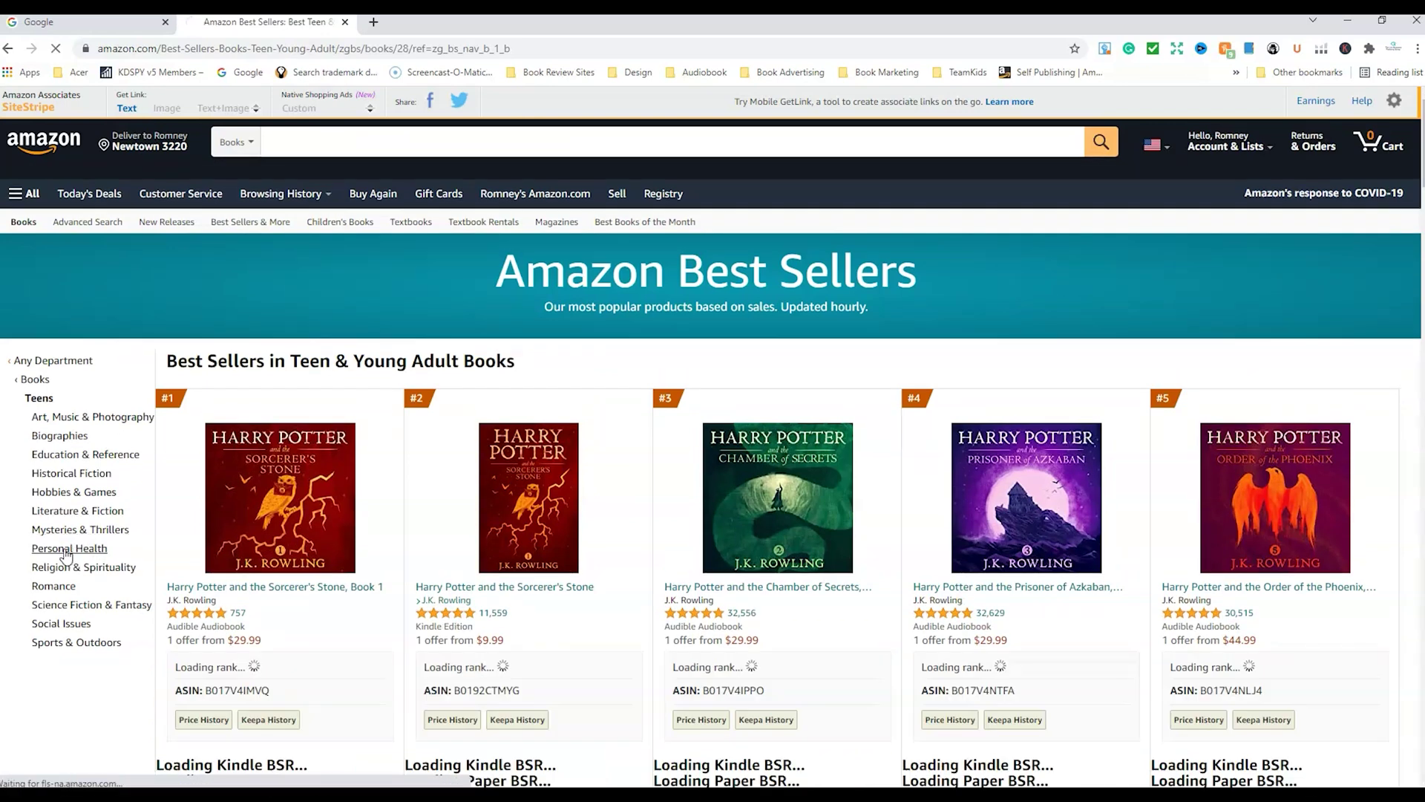
{"action": "left_click", "coordinate": [66, 550]}
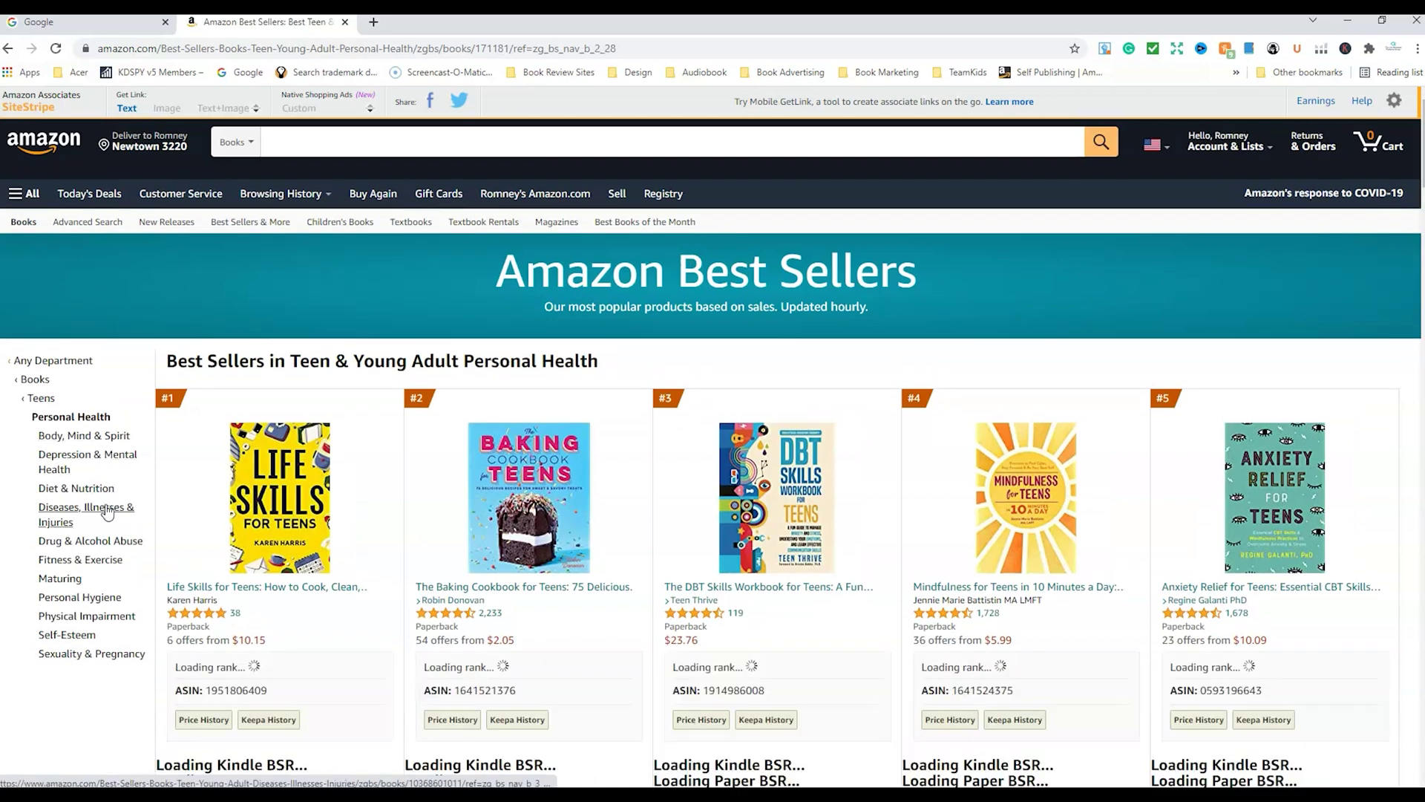
{"action": "left_click", "coordinate": [67, 637]}
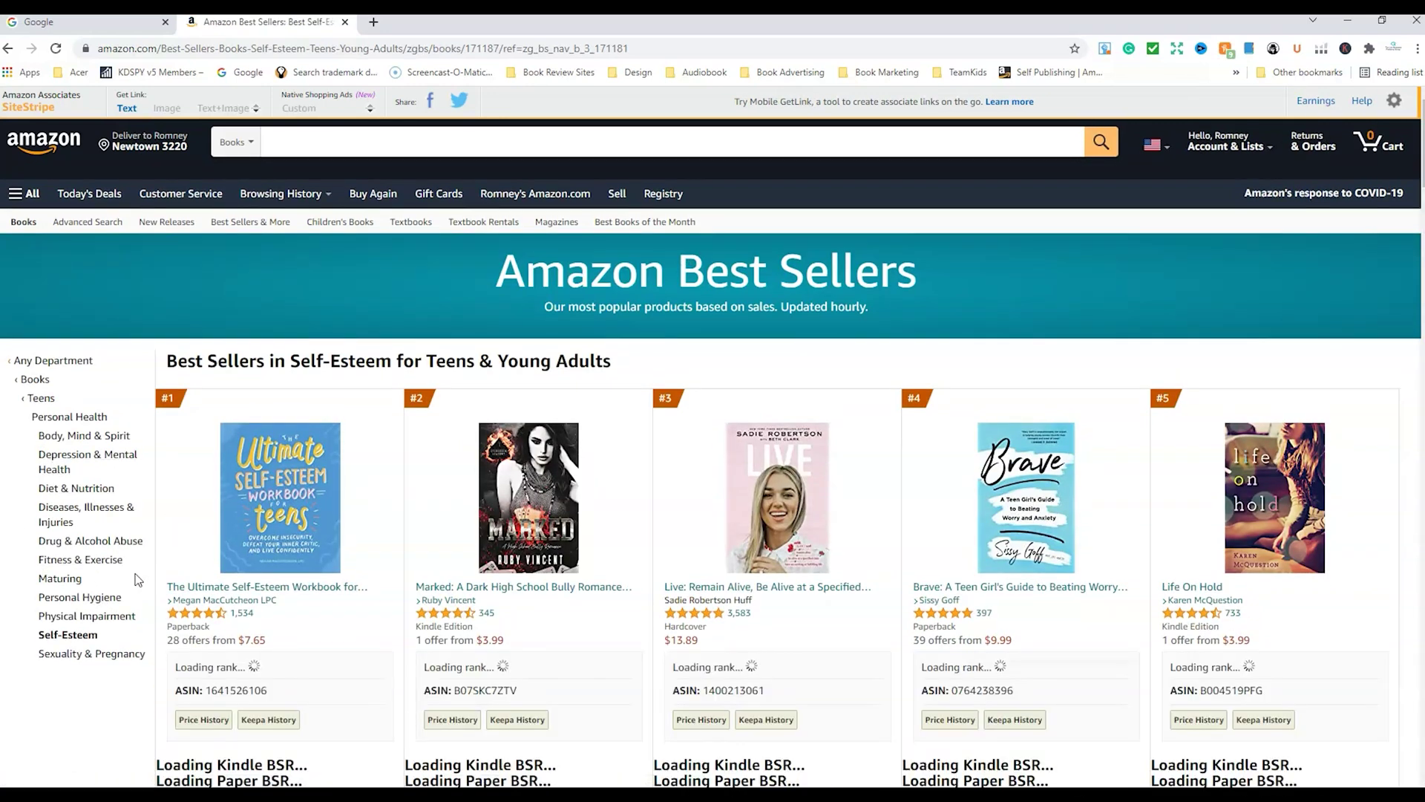
Open the teen Personal Hygiene best sellers and analyse them in KDSPY with the results limited to Books
{"action": "left_click", "coordinate": [94, 603]}
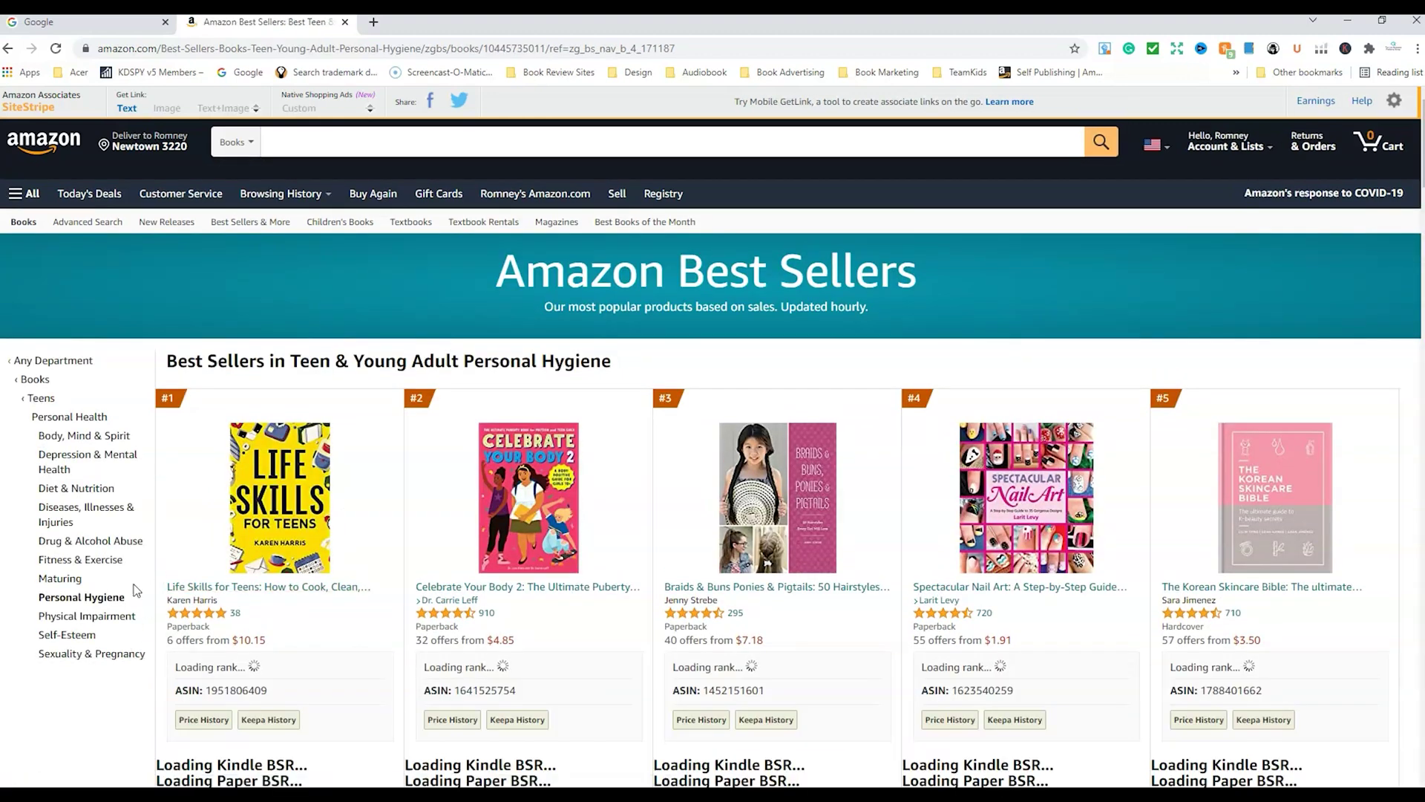
{"action": "scroll", "coordinate": [395, 555], "scroll_direction": "down", "scroll_amount": 14}
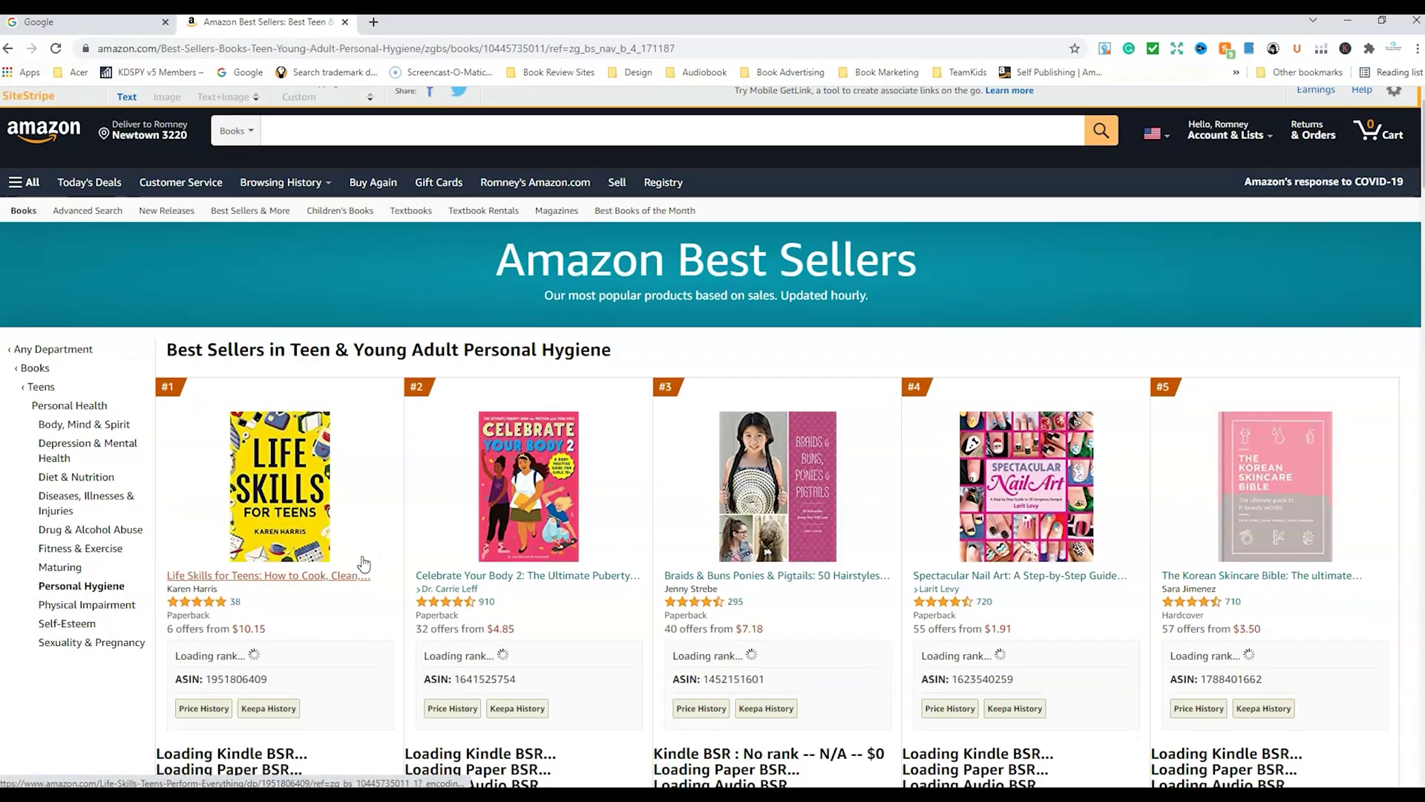
{"action": "scroll", "coordinate": [365, 558], "scroll_direction": "up", "scroll_amount": 14}
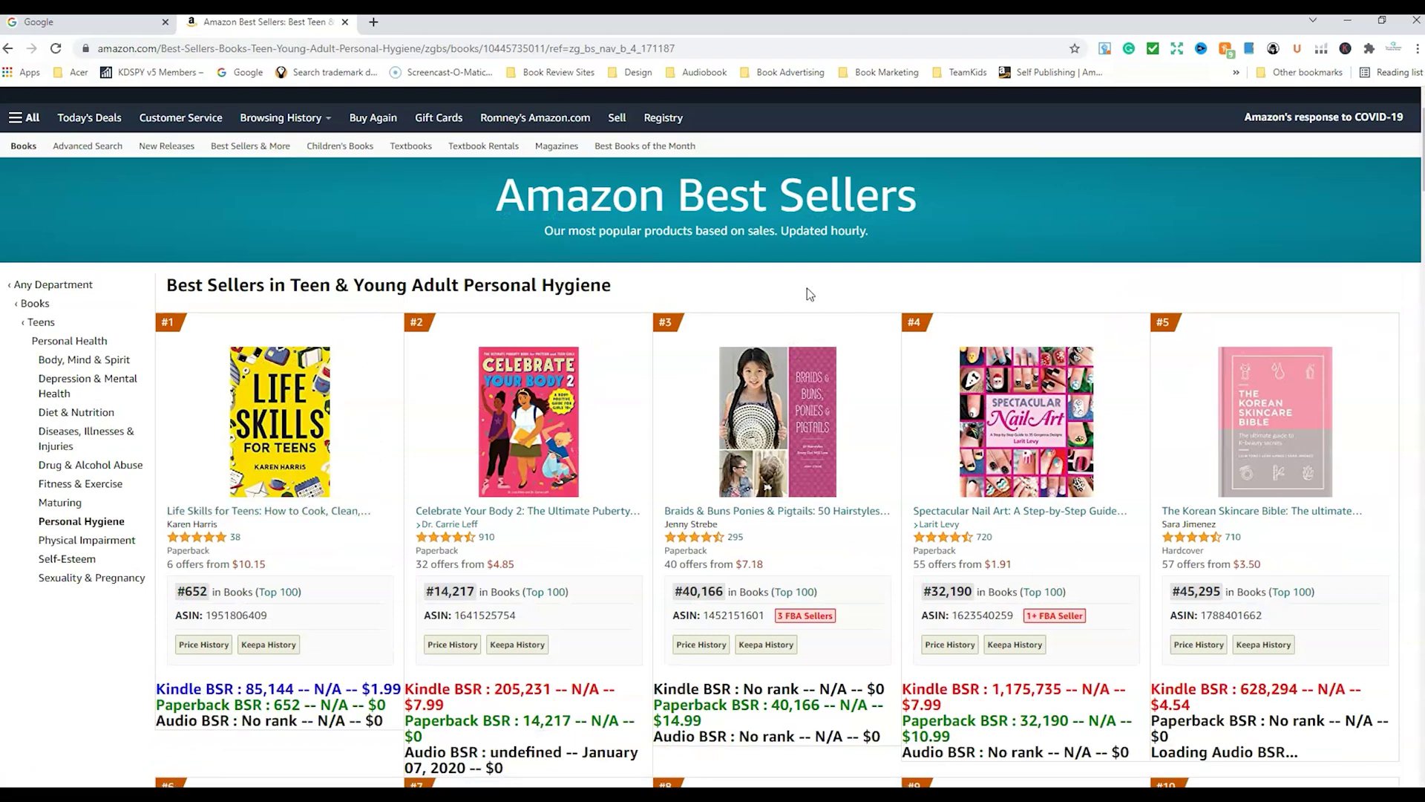
{"action": "left_click", "coordinate": [1272, 49]}
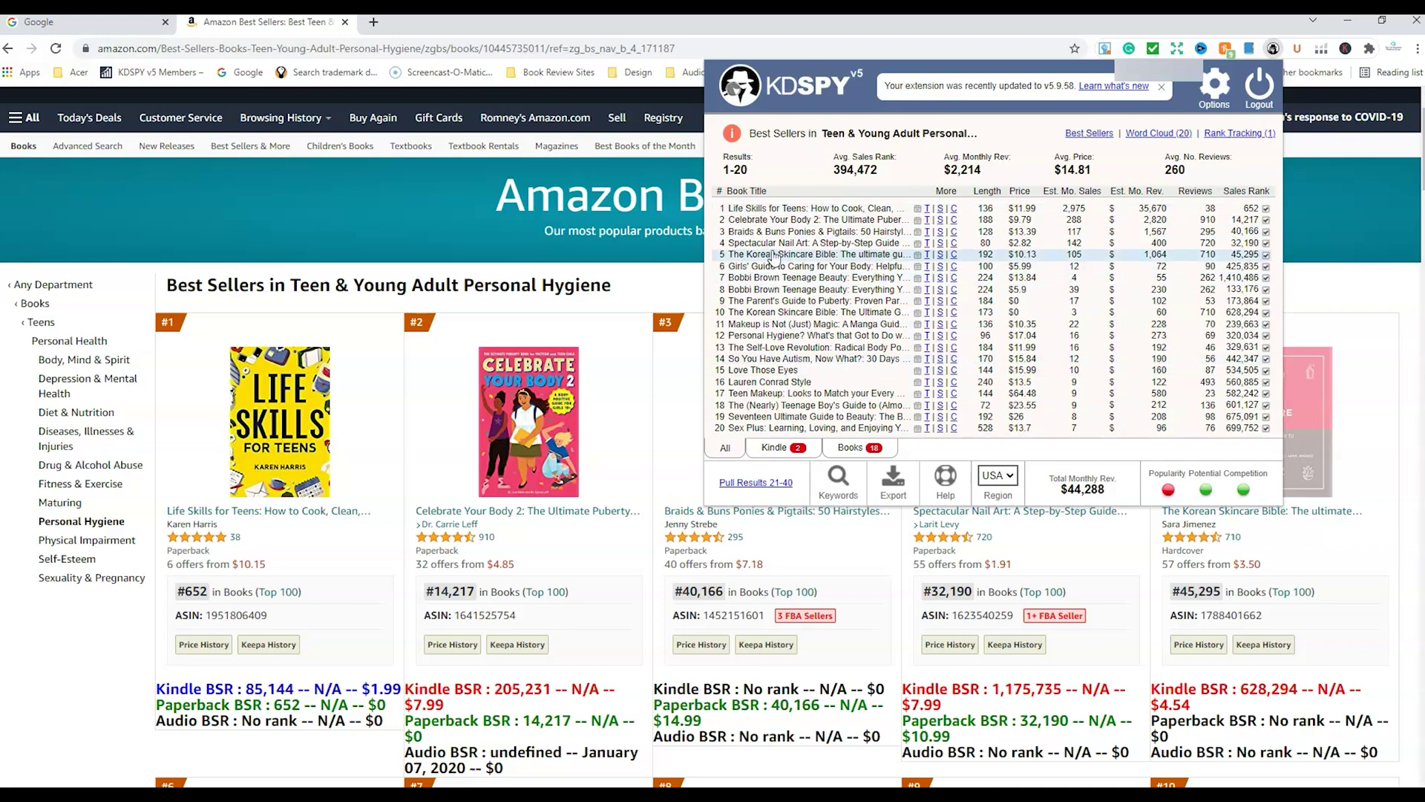
{"action": "left_click", "coordinate": [855, 450]}
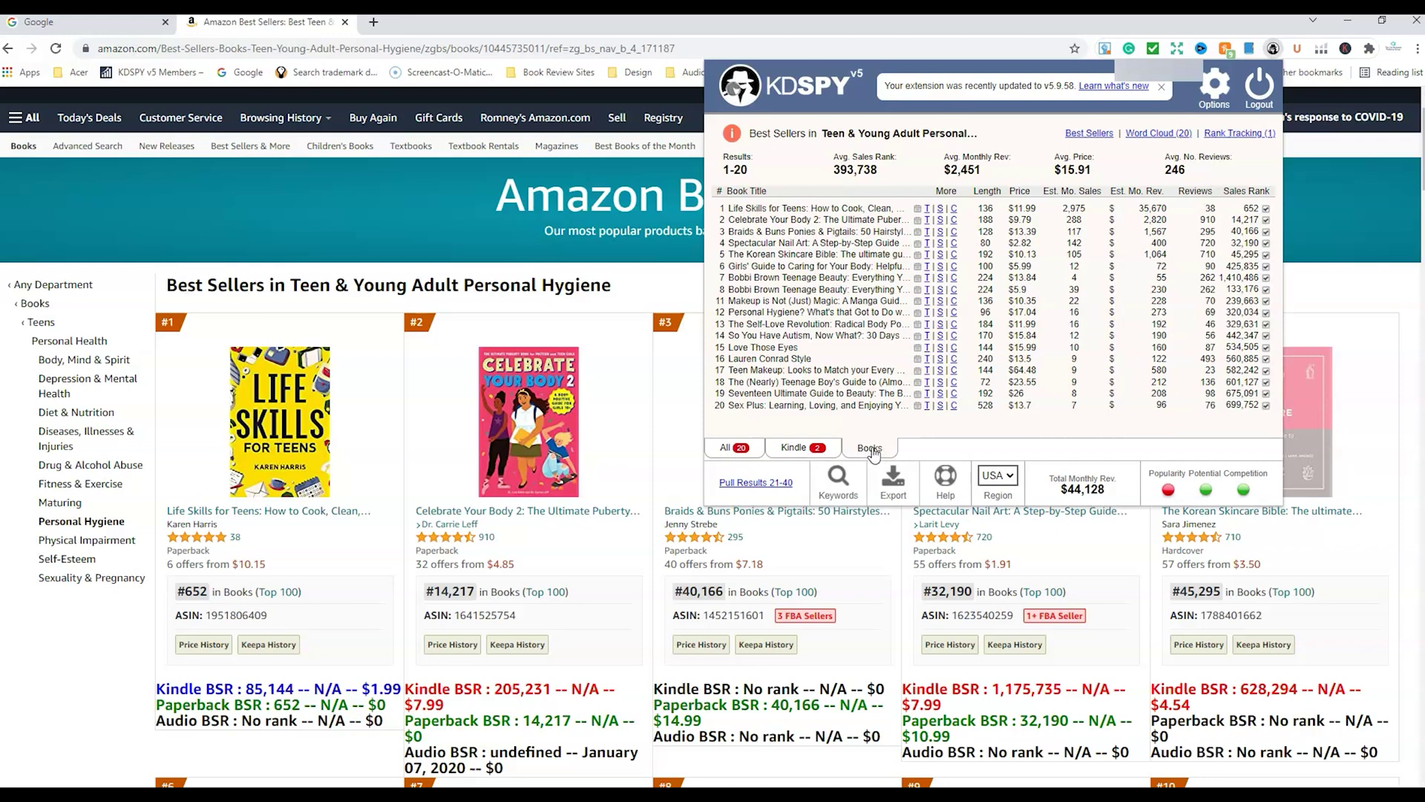
{"action": "left_click", "coordinate": [1351, 309]}
Go back to the Teens category and browse through Hobbies & Games and Games & Activities to the Puzzles best sellers
{"action": "left_click", "coordinate": [41, 323]}
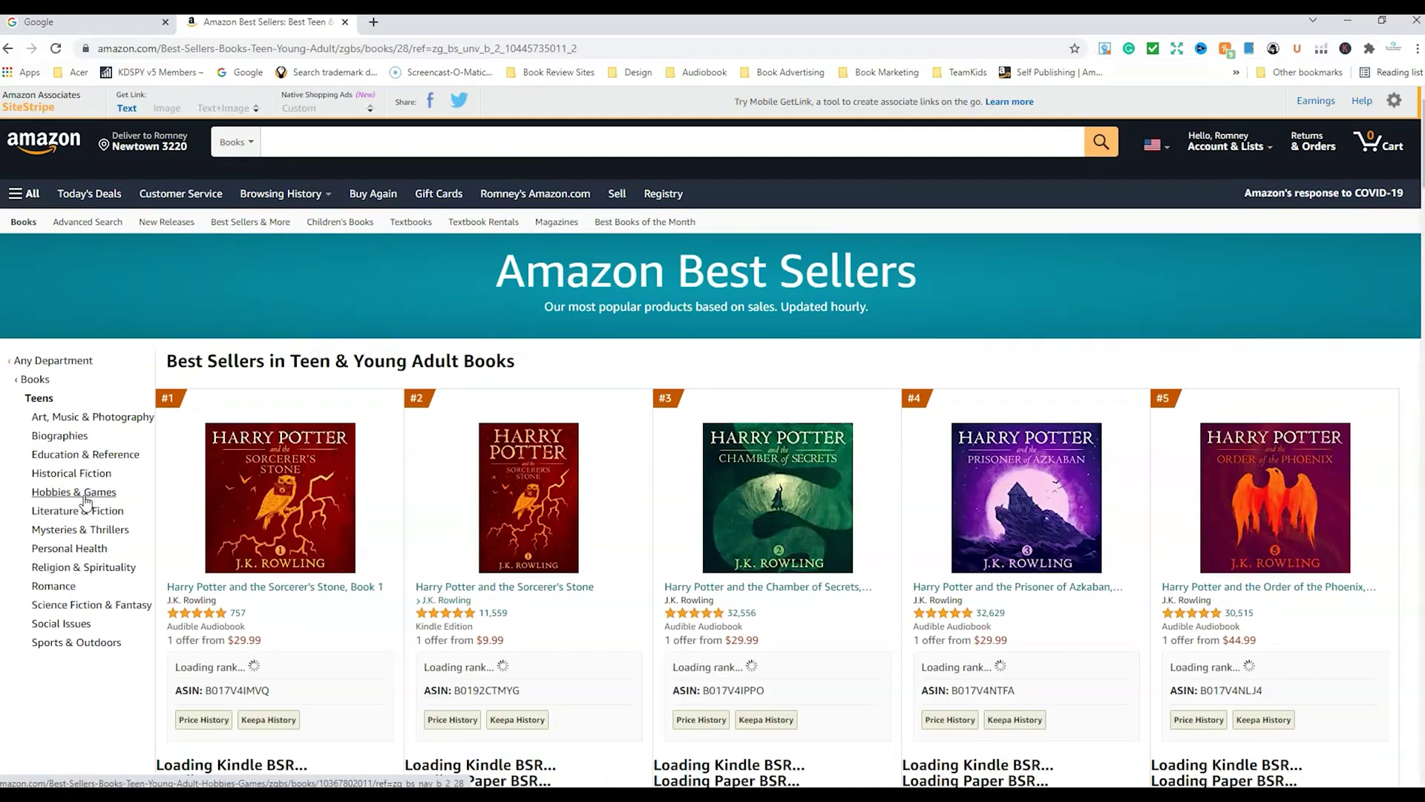
{"action": "left_click", "coordinate": [74, 492]}
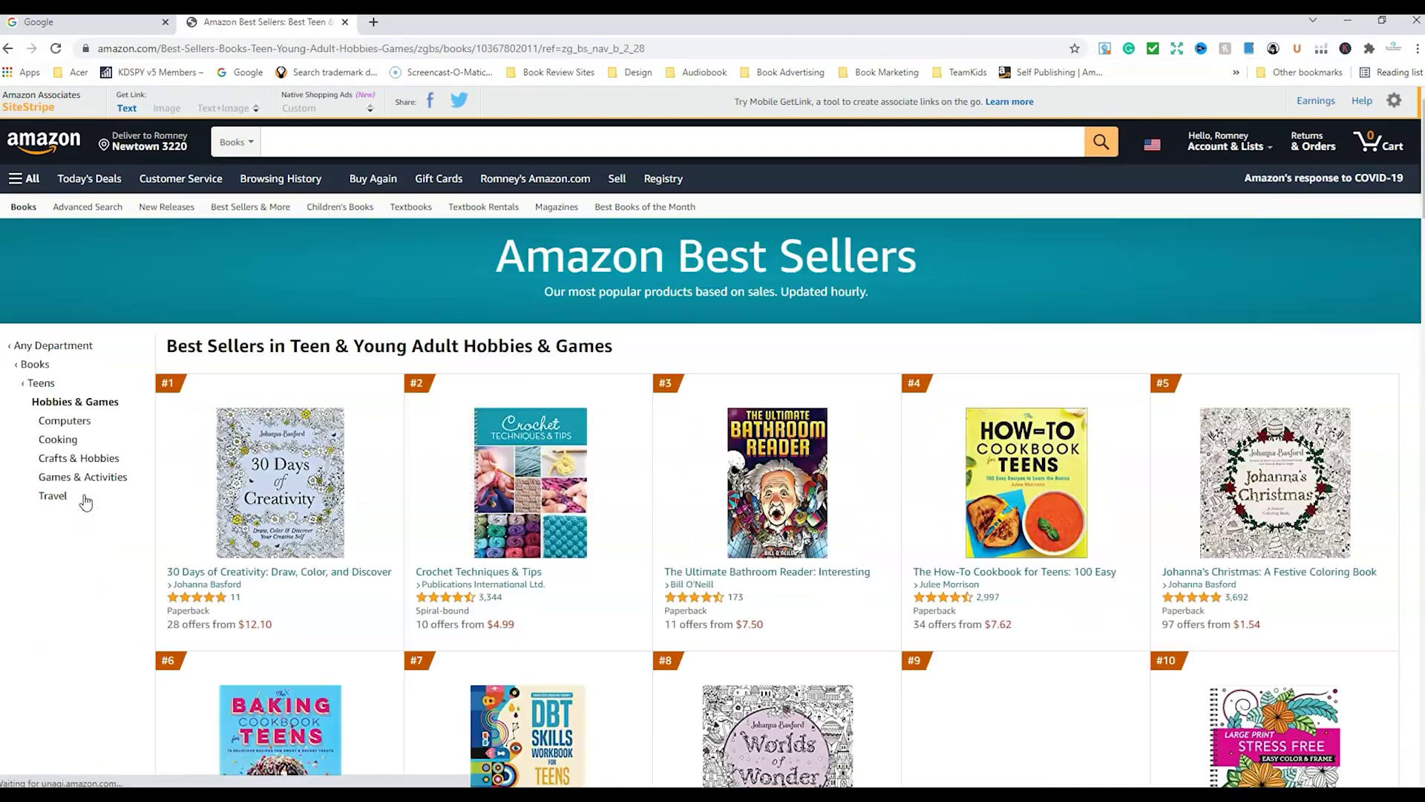
{"action": "left_click", "coordinate": [86, 495]}
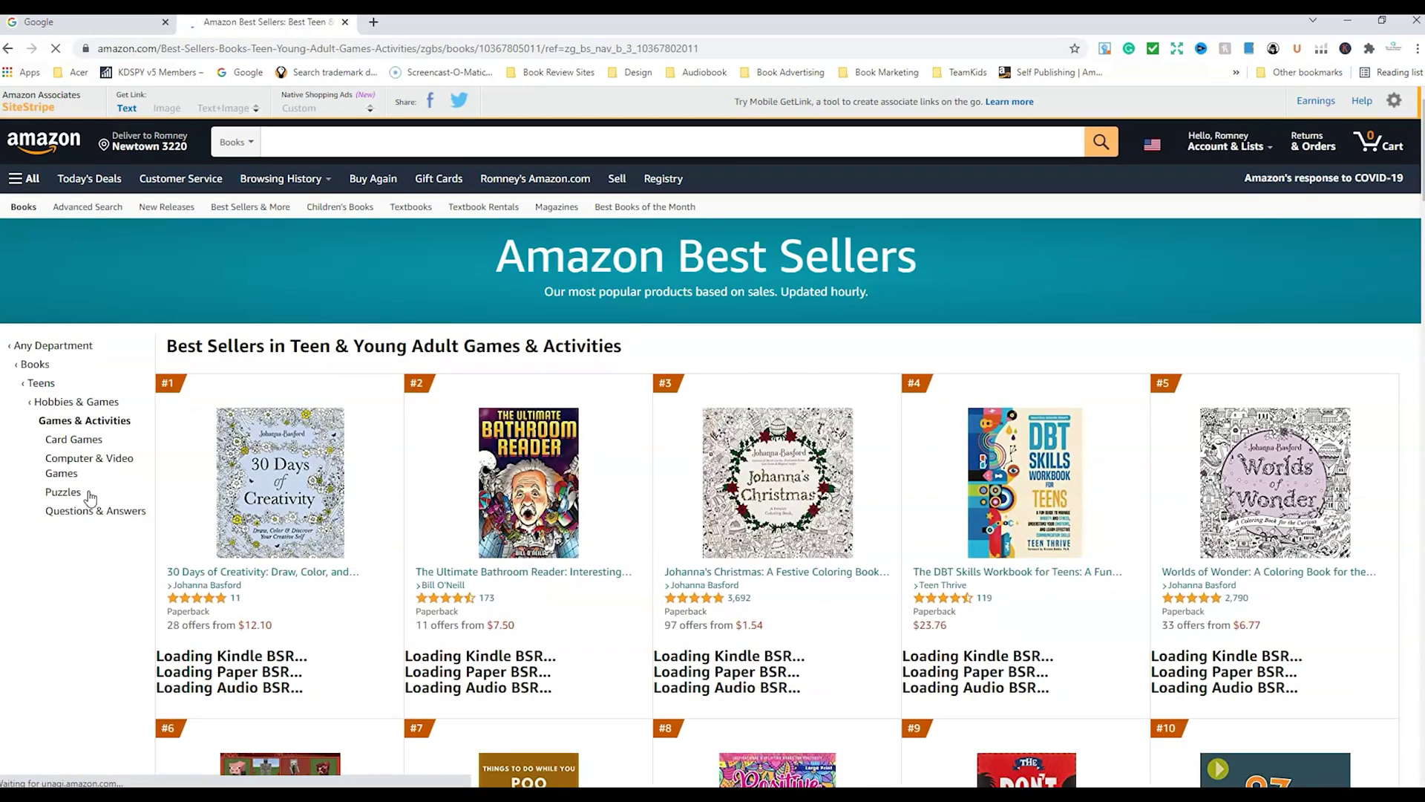
{"action": "left_click", "coordinate": [63, 507]}
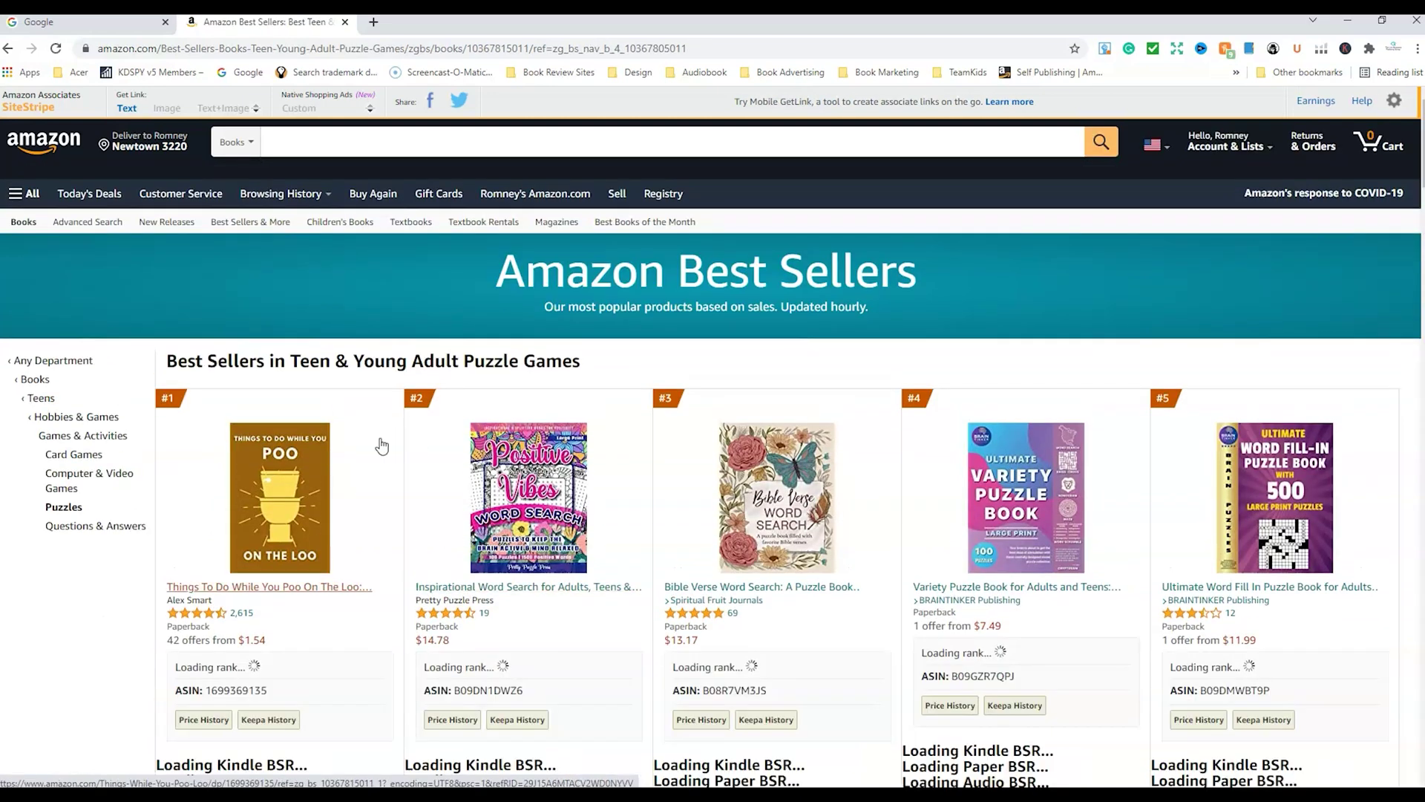
{"action": "scroll", "coordinate": [404, 450], "scroll_direction": "down", "scroll_amount": 6}
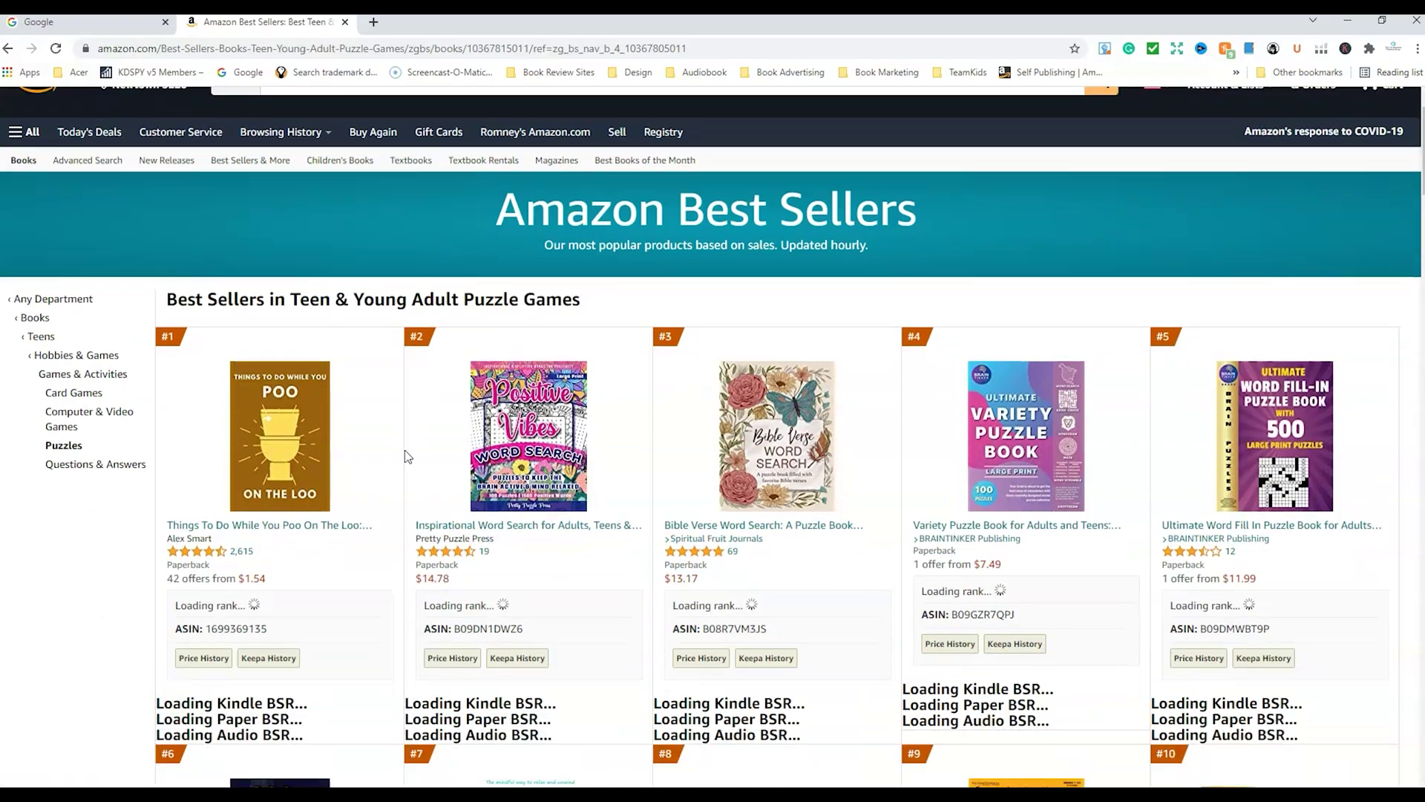
{"action": "scroll", "coordinate": [403, 448], "scroll_direction": "up", "scroll_amount": 6}
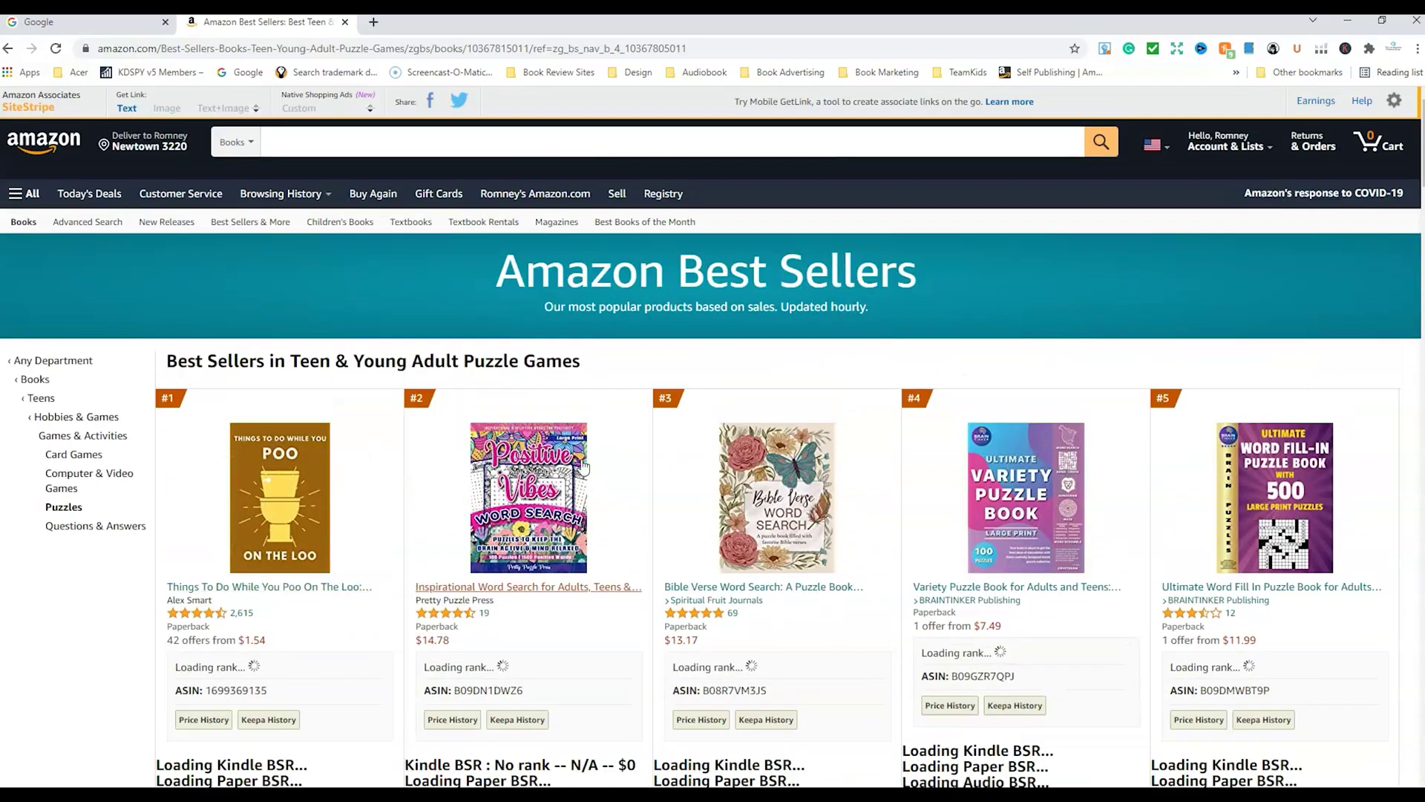
{"action": "scroll", "coordinate": [979, 494], "scroll_direction": "down", "scroll_amount": 10}
{"action": "scroll", "coordinate": [980, 493], "scroll_direction": "up", "scroll_amount": 10}
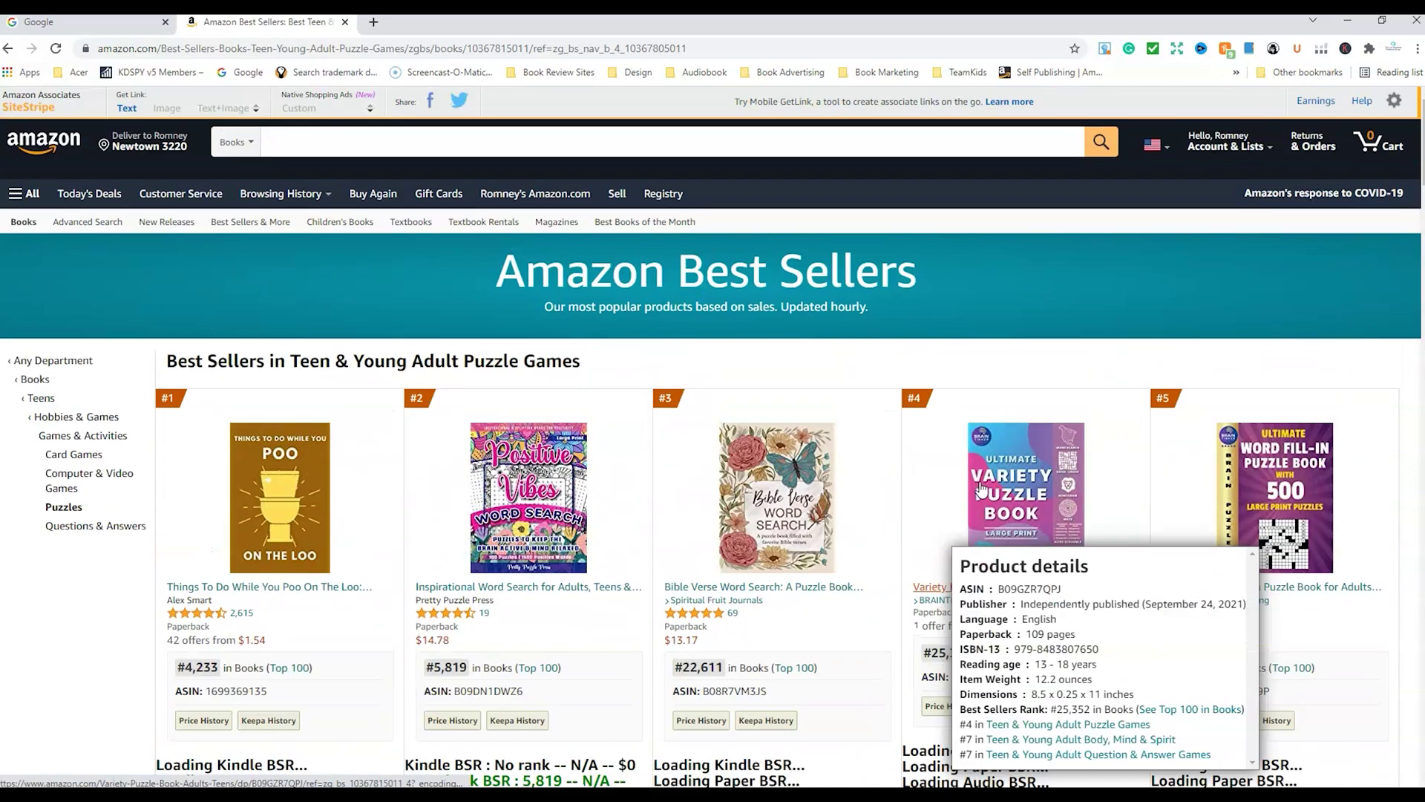
Analyse the teen puzzle best sellers in KDSPY and export the word cloud of their titles
{"action": "left_click", "coordinate": [1272, 49]}
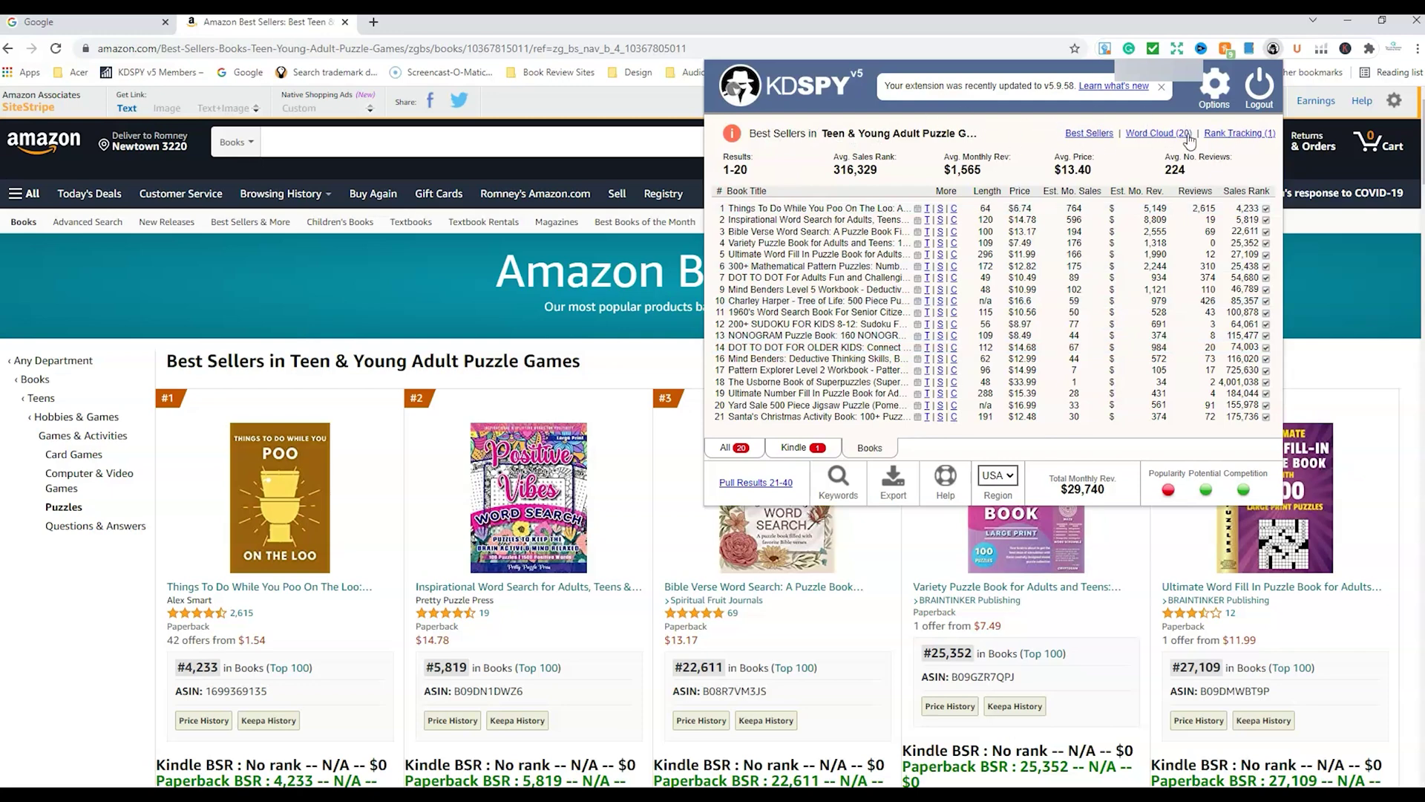
{"action": "left_click", "coordinate": [1139, 137]}
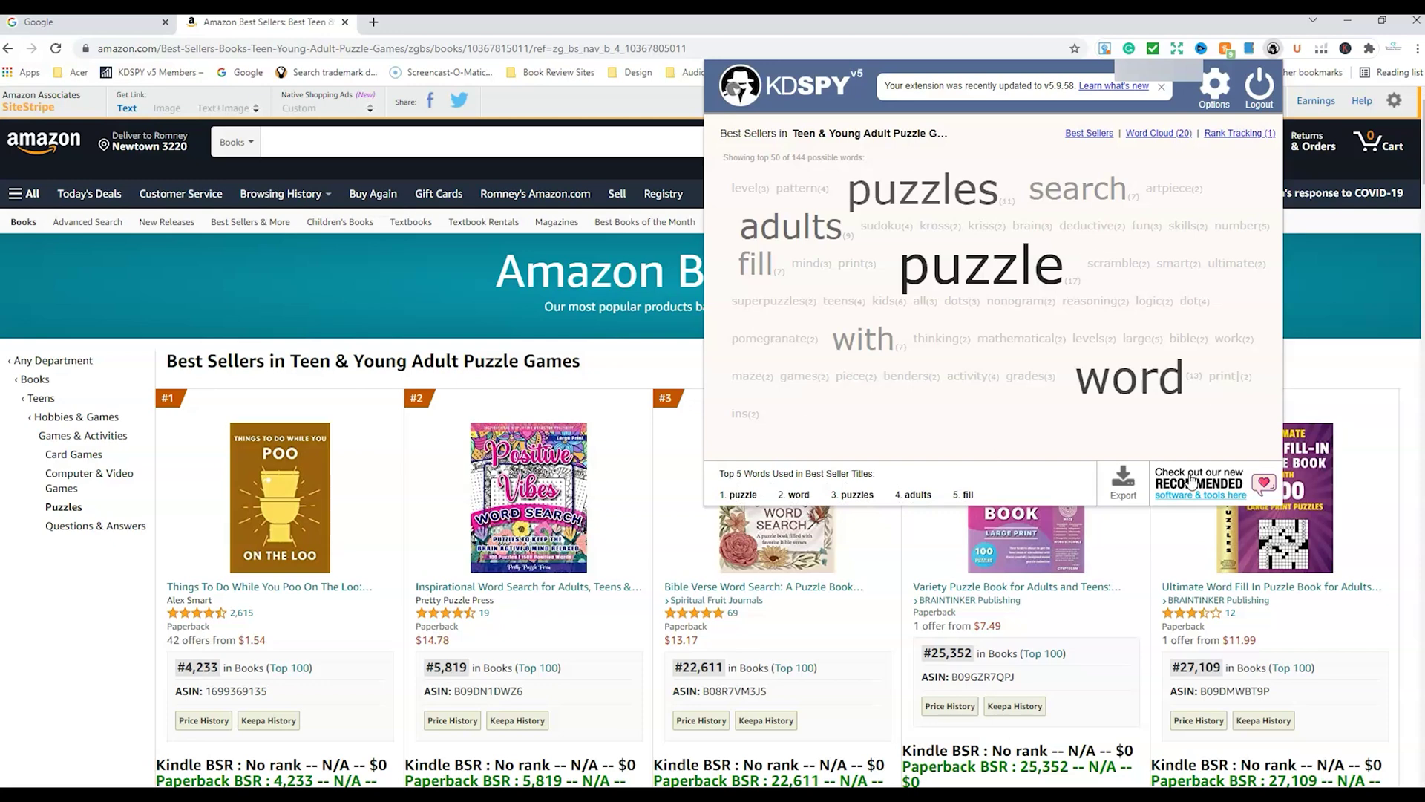
{"action": "left_click", "coordinate": [1123, 484]}
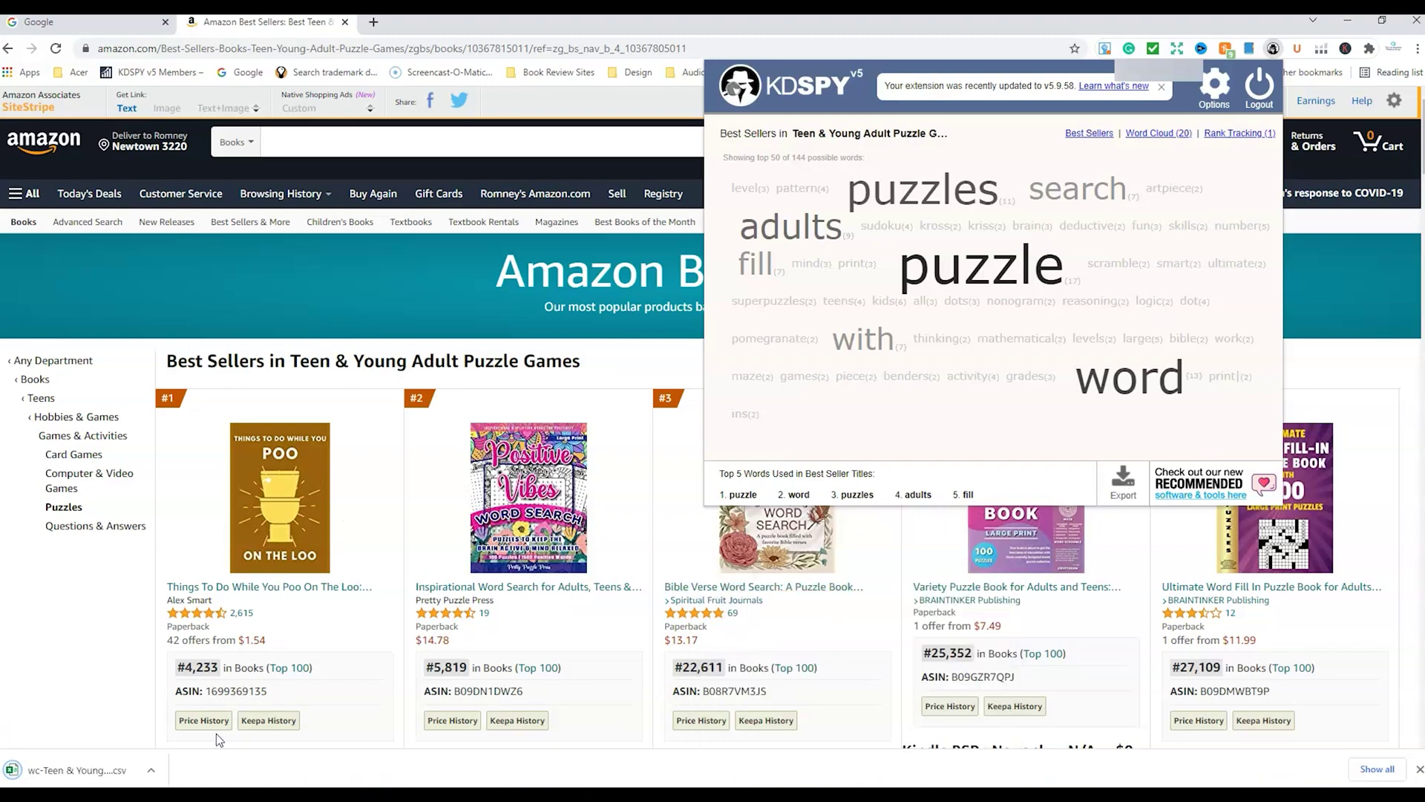
Open the exported word cloud CSV in Excel and review the list of words and their counts
{"action": "left_click", "coordinate": [104, 771]}
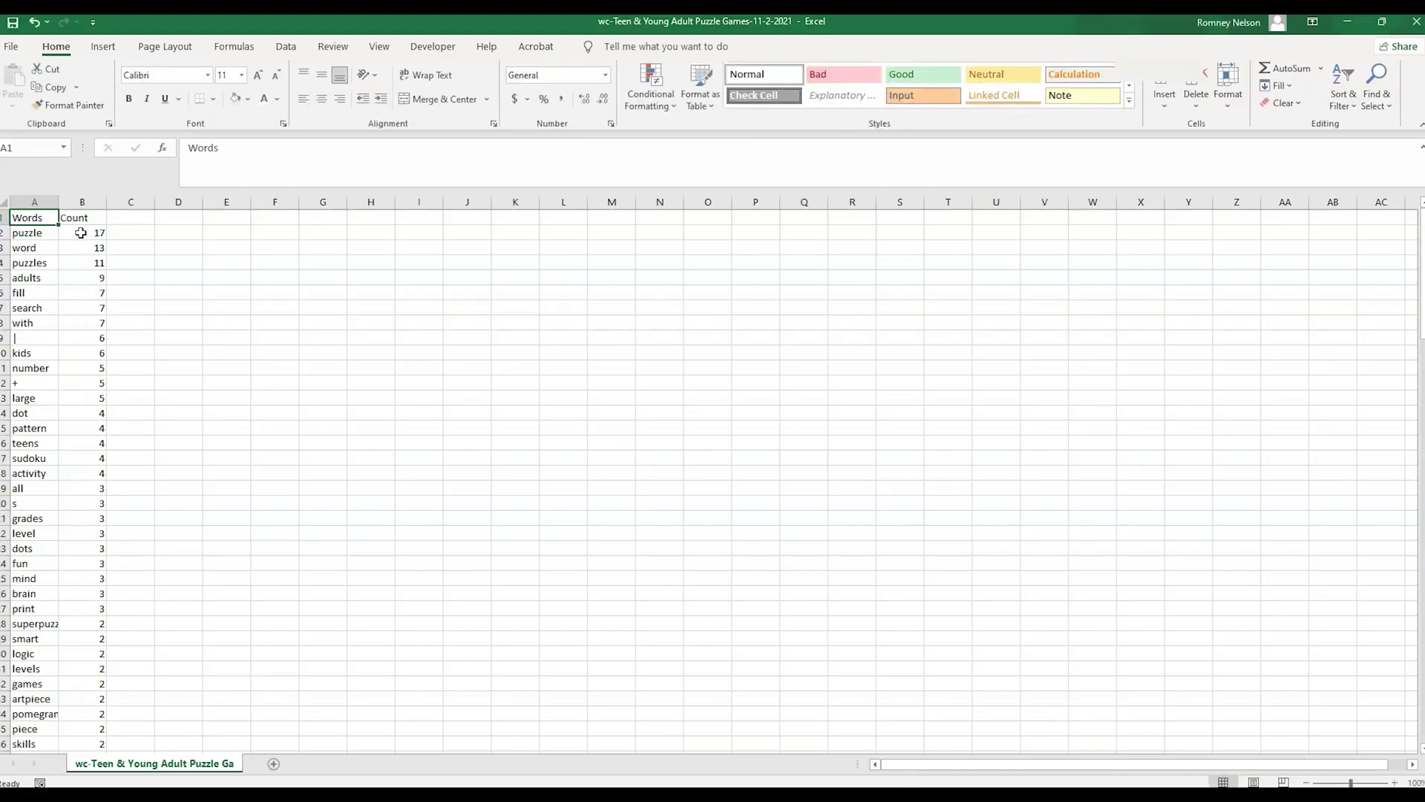
{"action": "scroll", "coordinate": [75, 396], "scroll_direction": "down", "scroll_amount": 10}
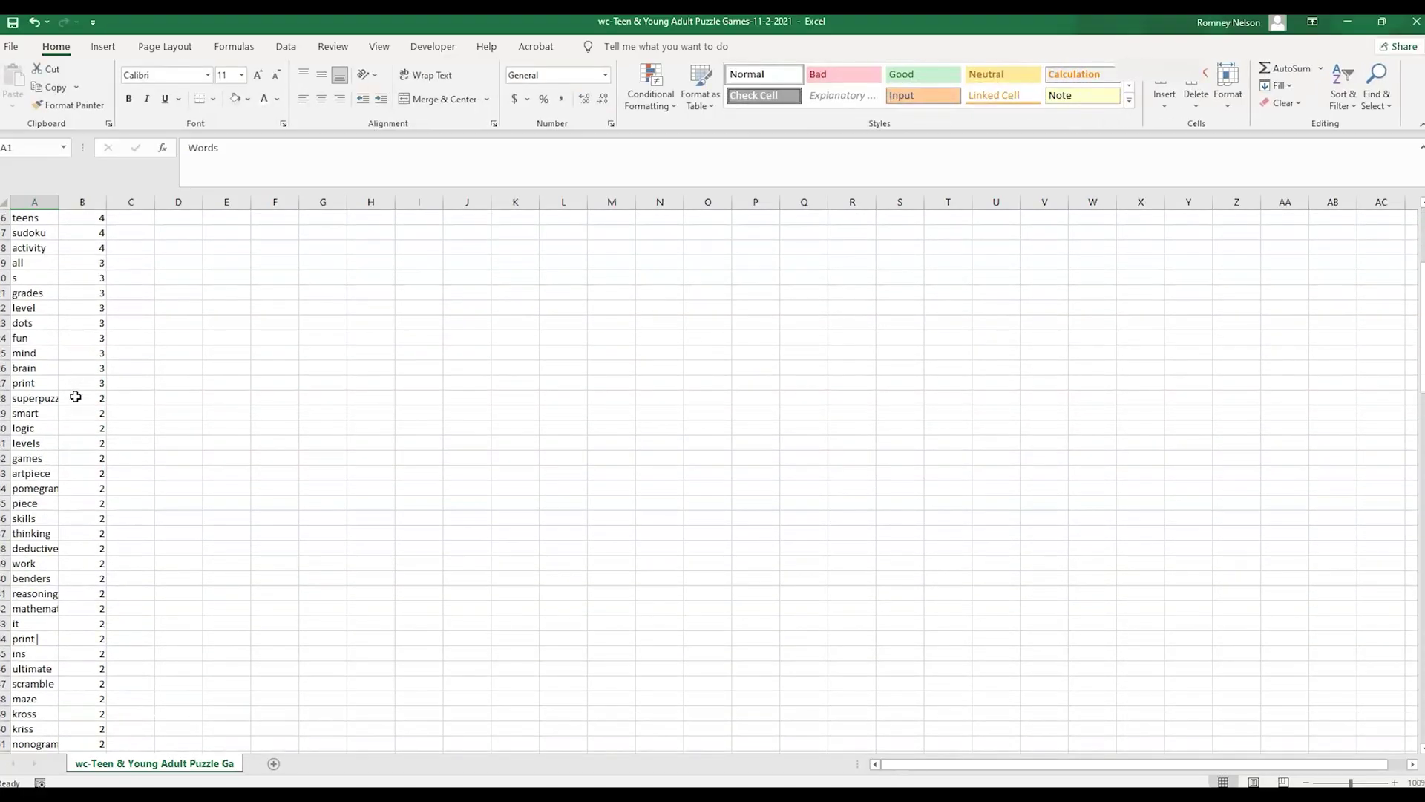
{"action": "scroll", "coordinate": [74, 396], "scroll_direction": "up", "scroll_amount": 10}
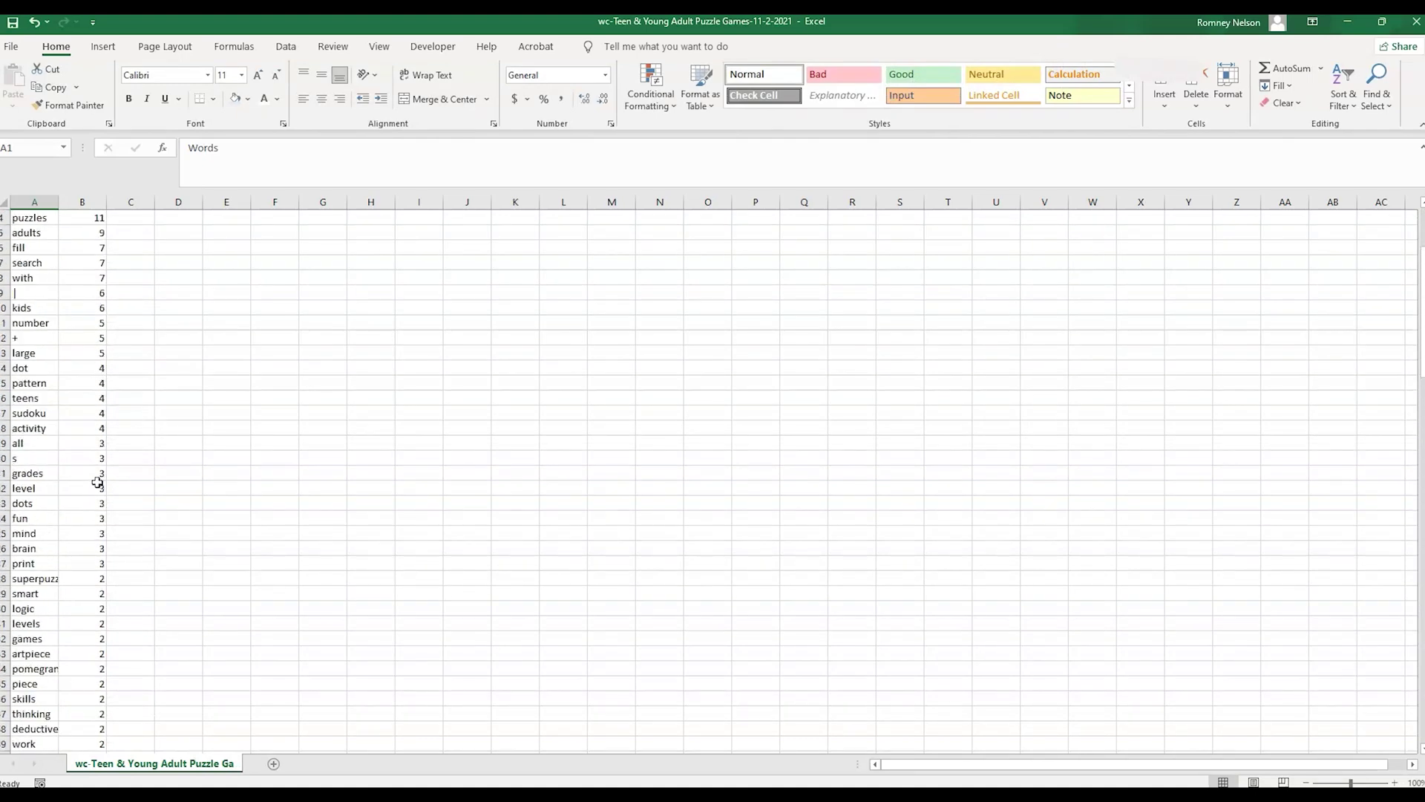
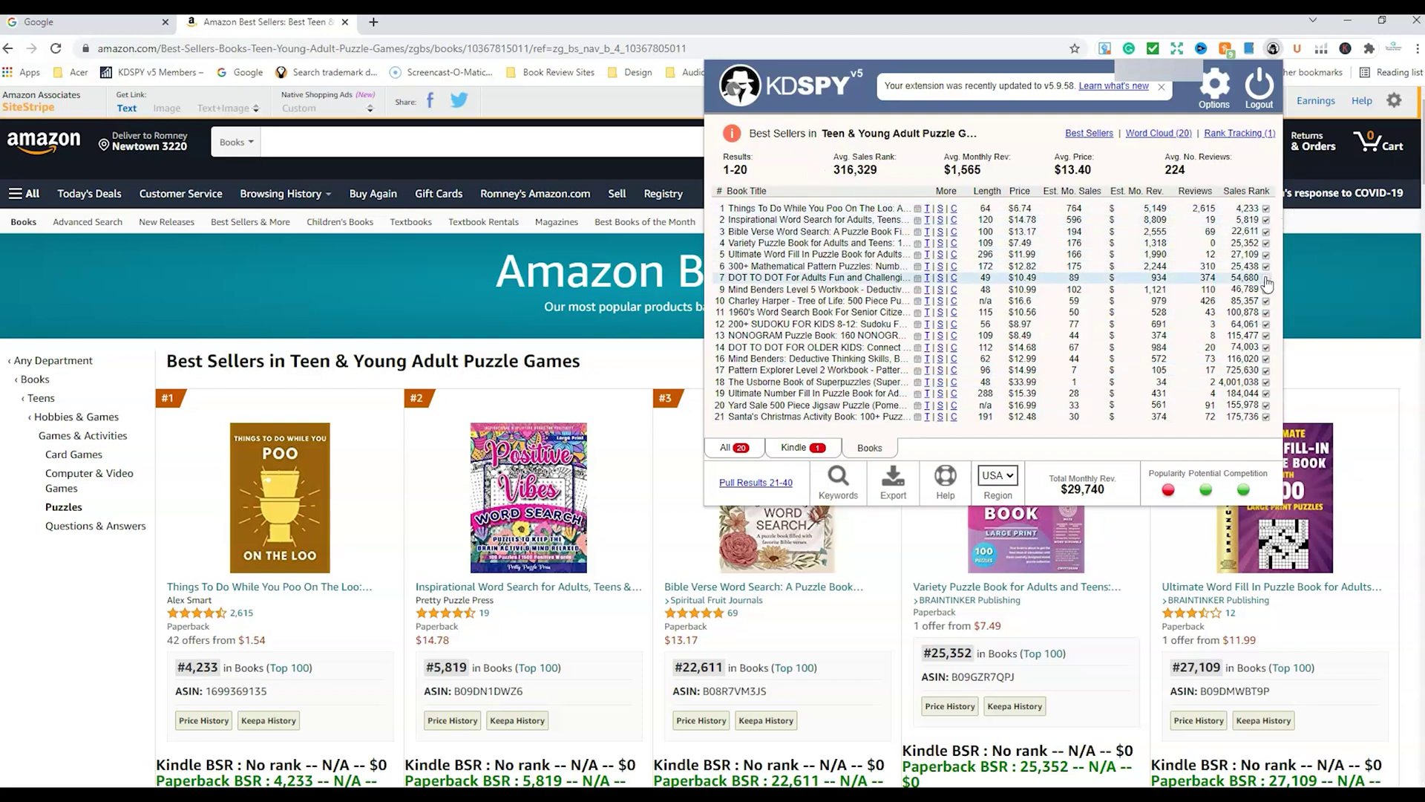
Exclude The Usborne Book of Superpuzzles from the KDSPY averages and start sales rank tracking for Things To Do While You Poo On The Loo
{"action": "left_click", "coordinate": [1266, 382]}
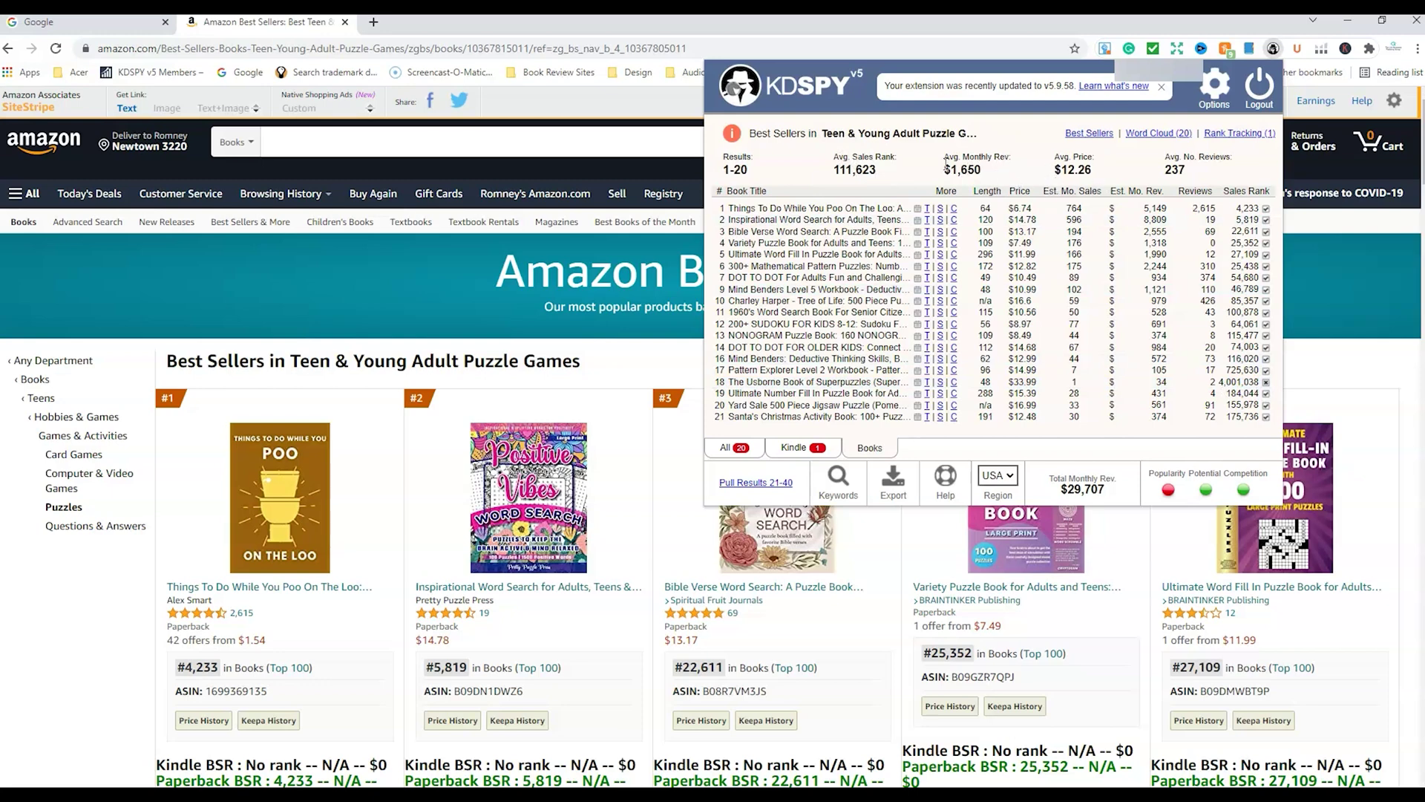
{"action": "mouse_move", "coordinate": [923, 214]}
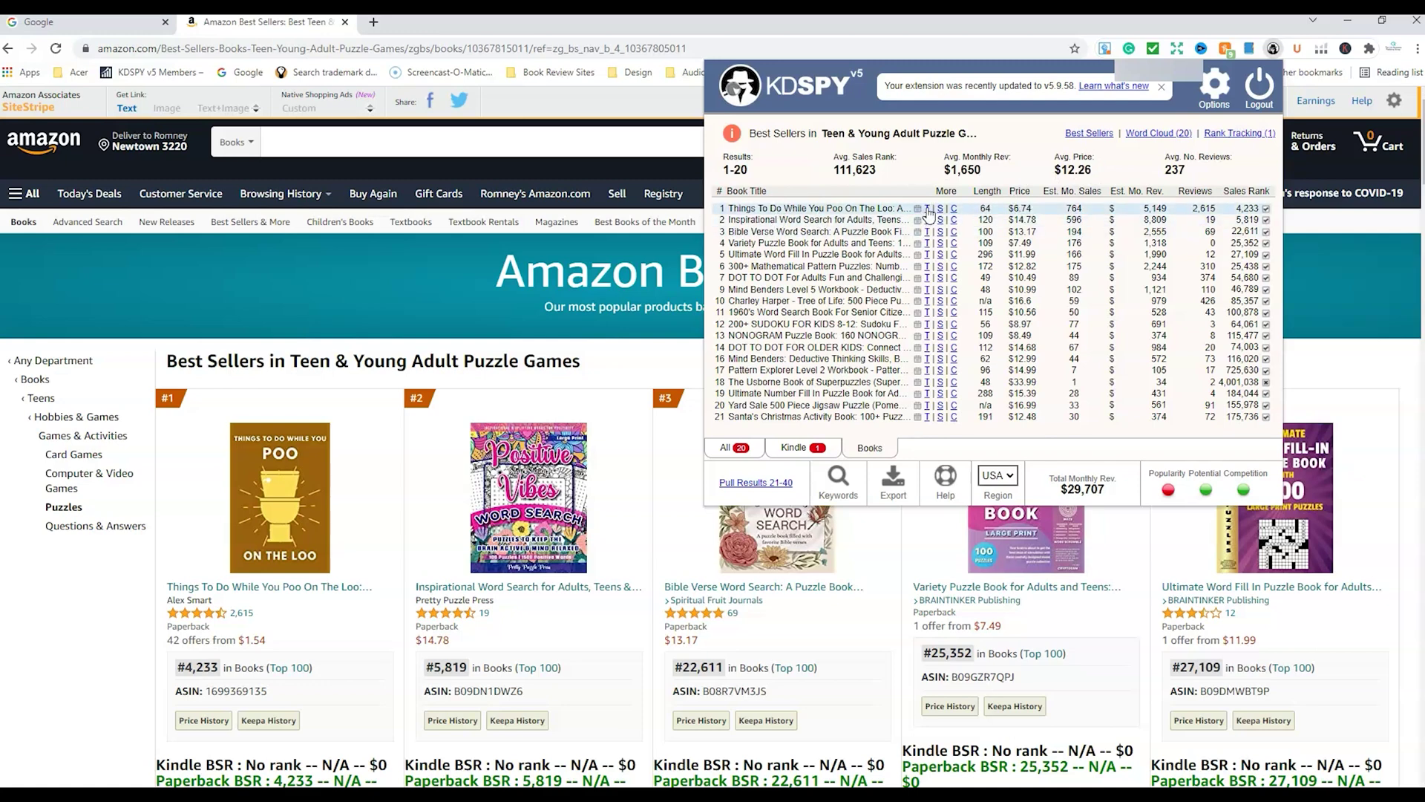
{"action": "left_click", "coordinate": [928, 208]}
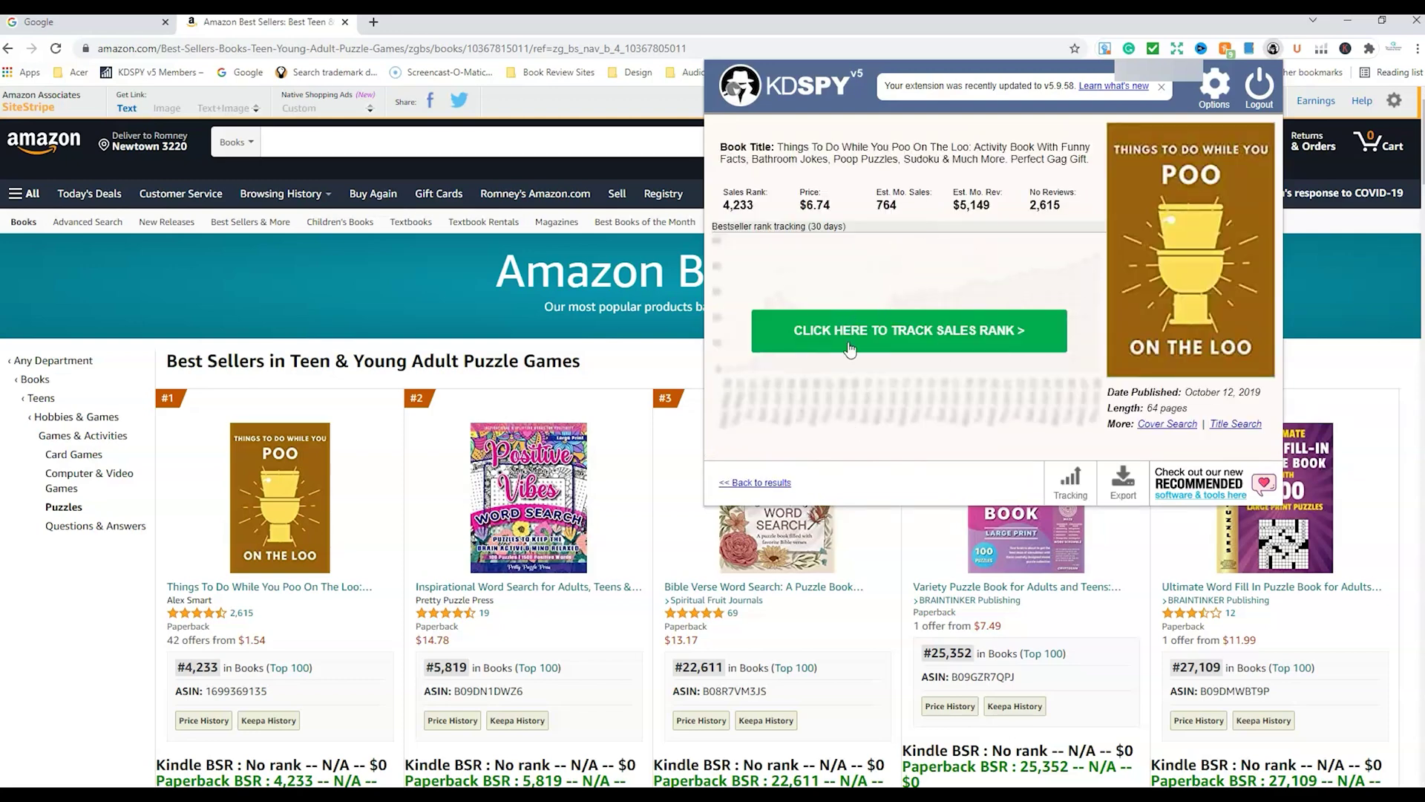
{"action": "left_click", "coordinate": [899, 338]}
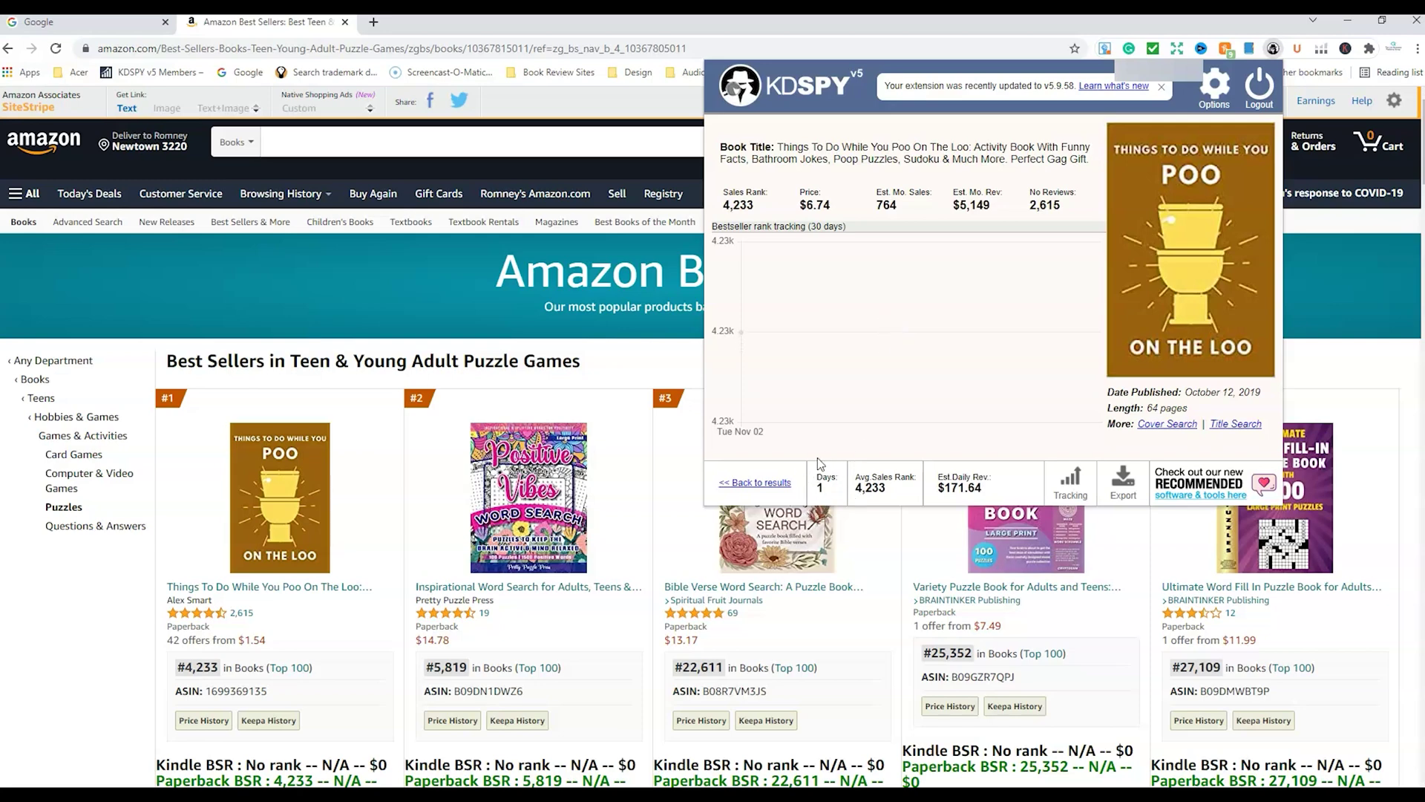
{"action": "mouse_move", "coordinate": [745, 334]}
Run a cover search for the tracked book and examine the visually similar images and pages with matching images
{"action": "left_click", "coordinate": [1166, 424]}
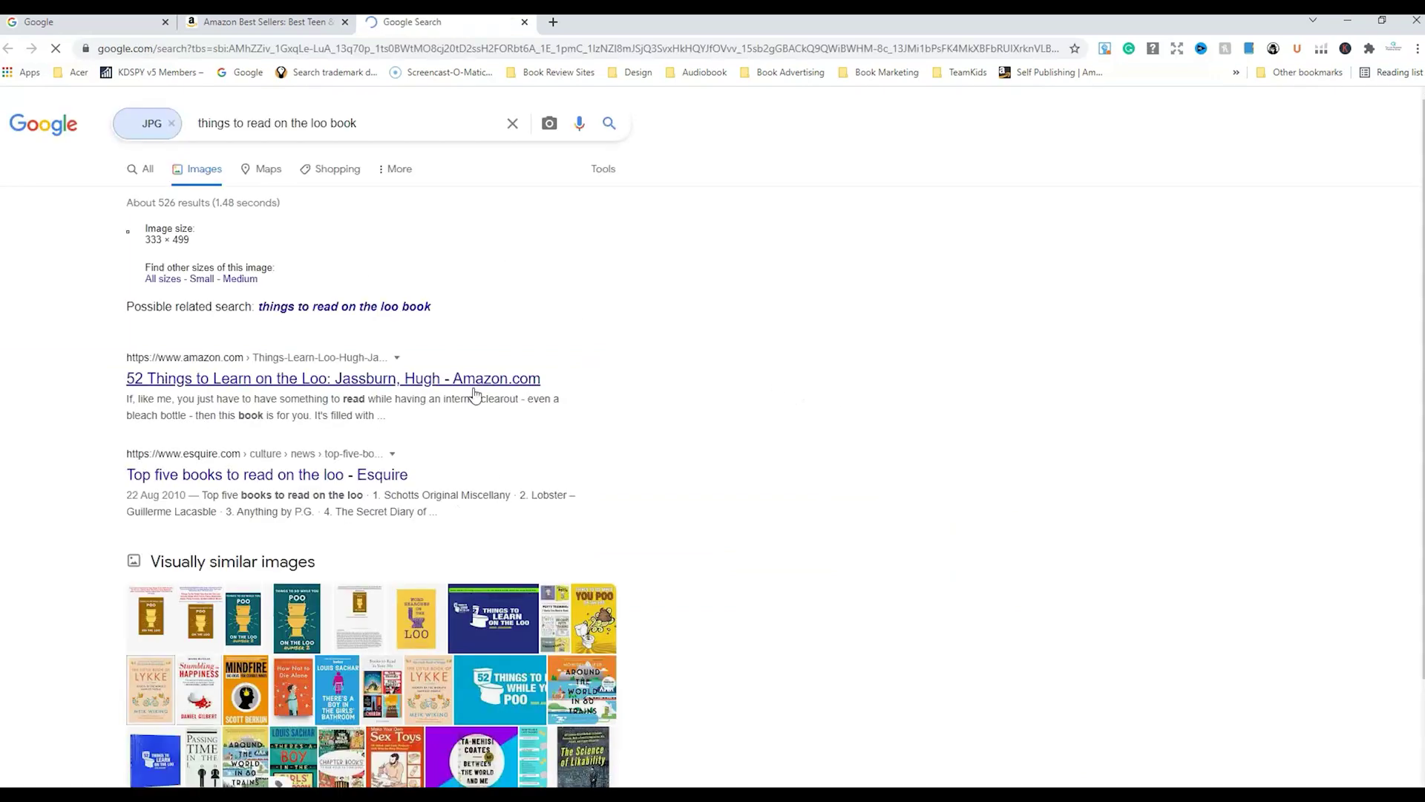
{"action": "scroll", "coordinate": [766, 408], "scroll_direction": "down", "scroll_amount": 4}
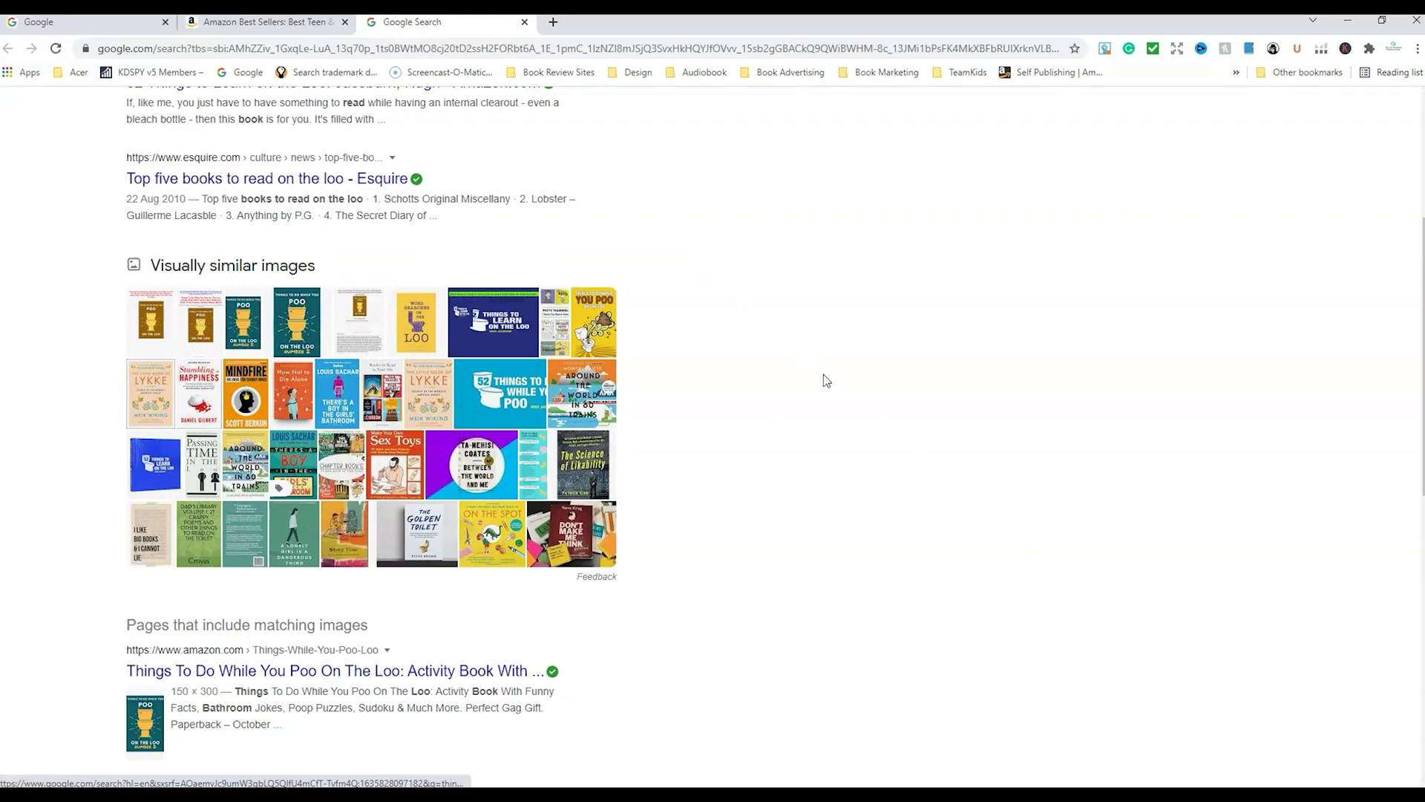
{"action": "scroll", "coordinate": [823, 374], "scroll_direction": "up", "scroll_amount": 4}
{"action": "scroll", "coordinate": [694, 422], "scroll_direction": "down", "scroll_amount": 10}
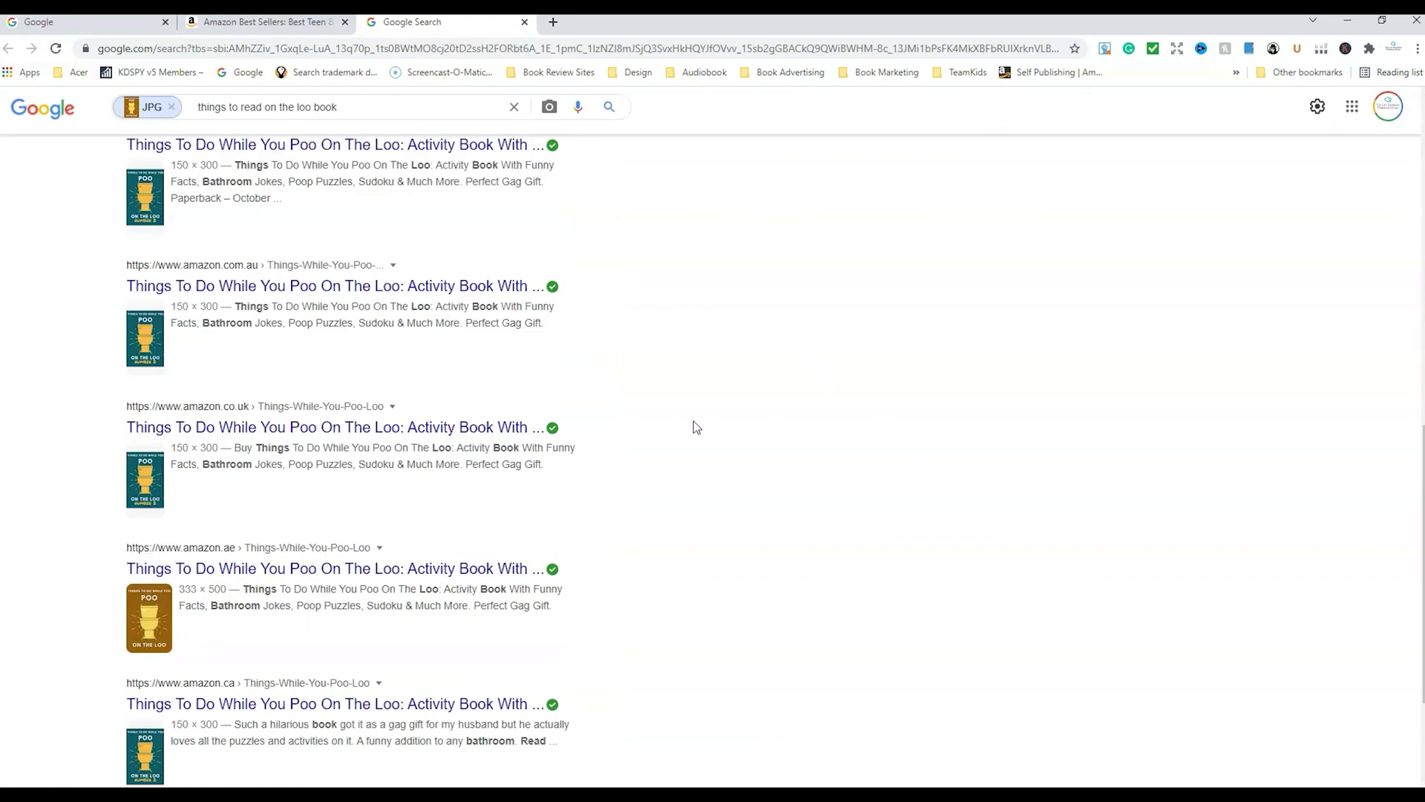
{"action": "scroll", "coordinate": [236, 380], "scroll_direction": "up", "scroll_amount": 2}
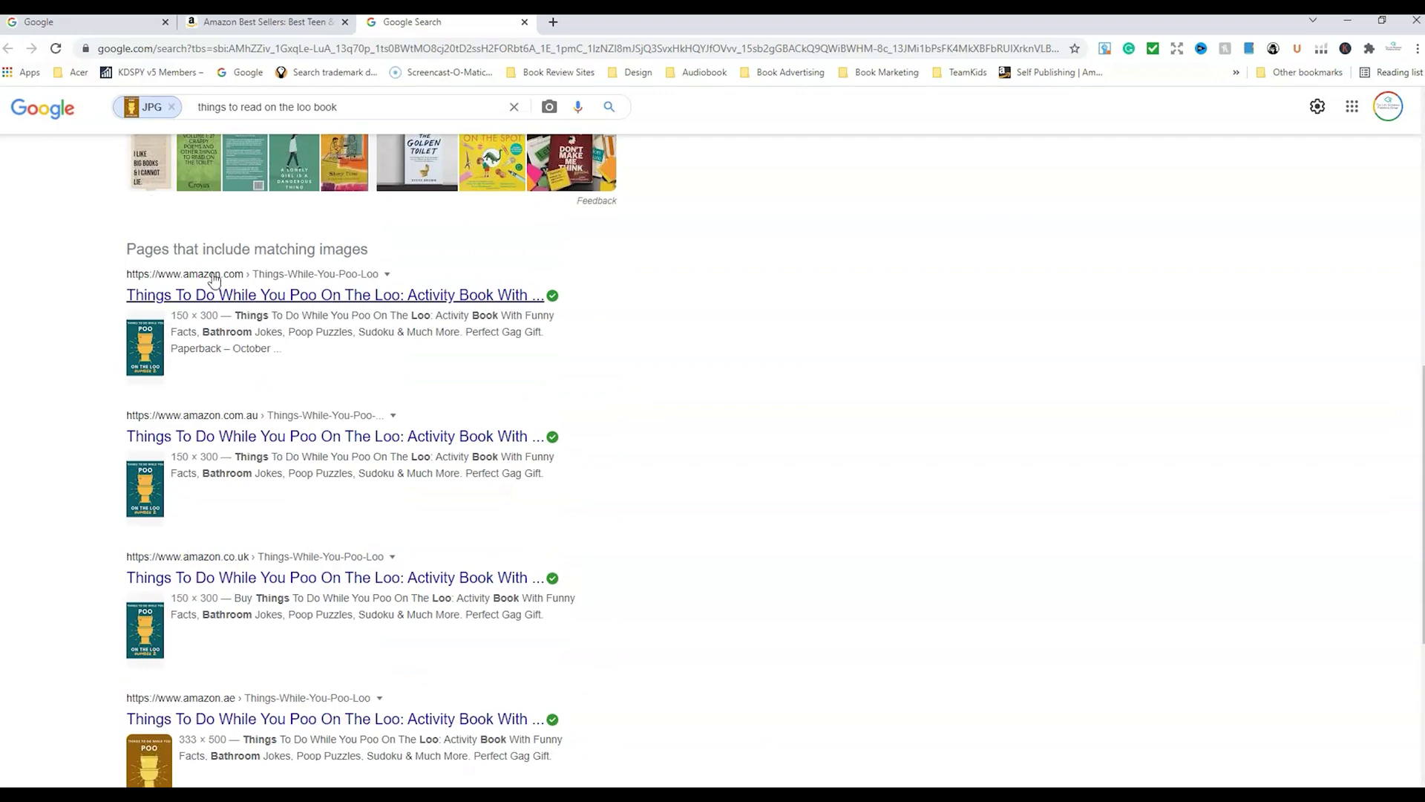
{"action": "scroll", "coordinate": [395, 549], "scroll_direction": "down", "scroll_amount": 3}
{"action": "scroll", "coordinate": [250, 586], "scroll_direction": "down", "scroll_amount": 2}
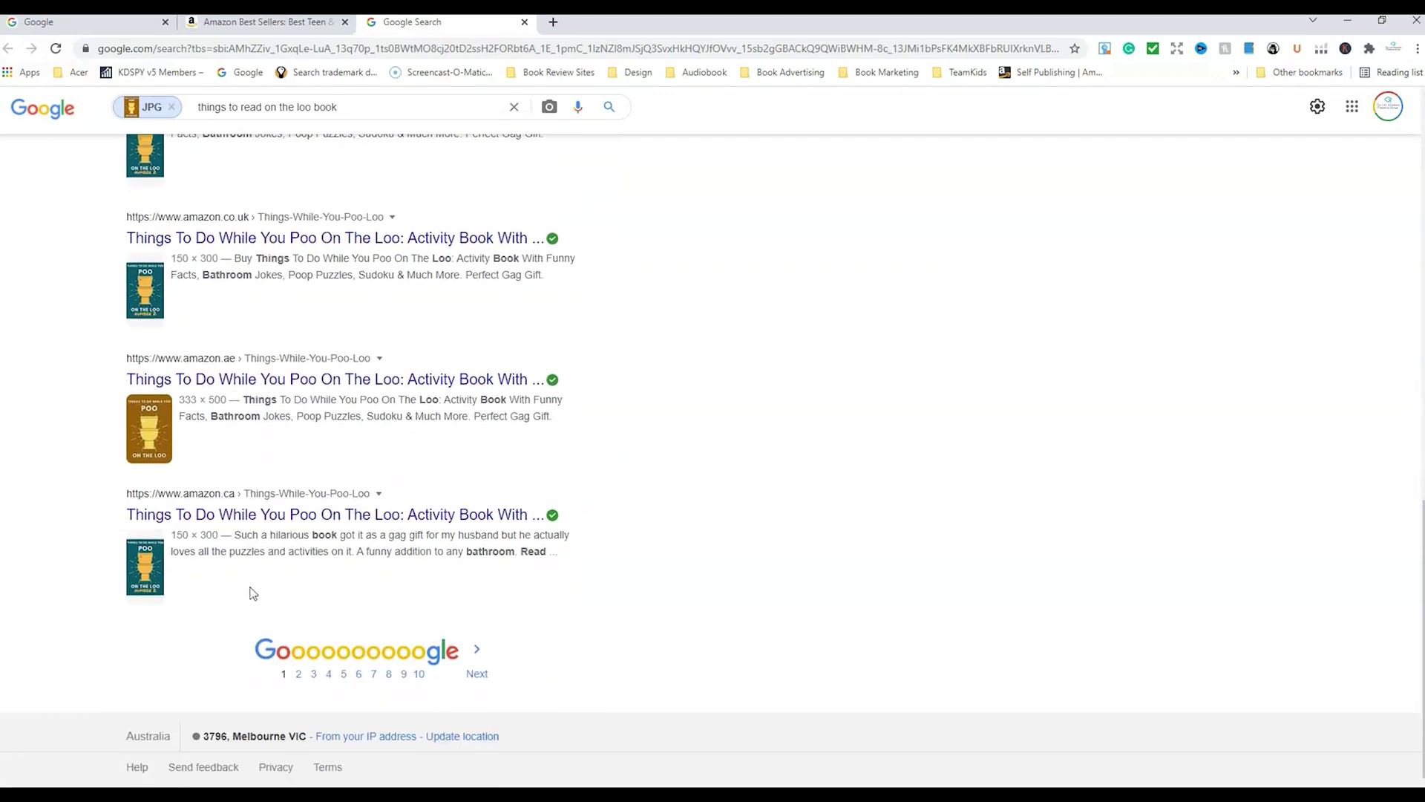
Return to the teen puzzle best sellers and review KDSPY's rank tracking list, including the tracking results for 30 Days of Creativity
{"action": "scroll", "coordinate": [185, 594], "scroll_direction": "up", "scroll_amount": 13}
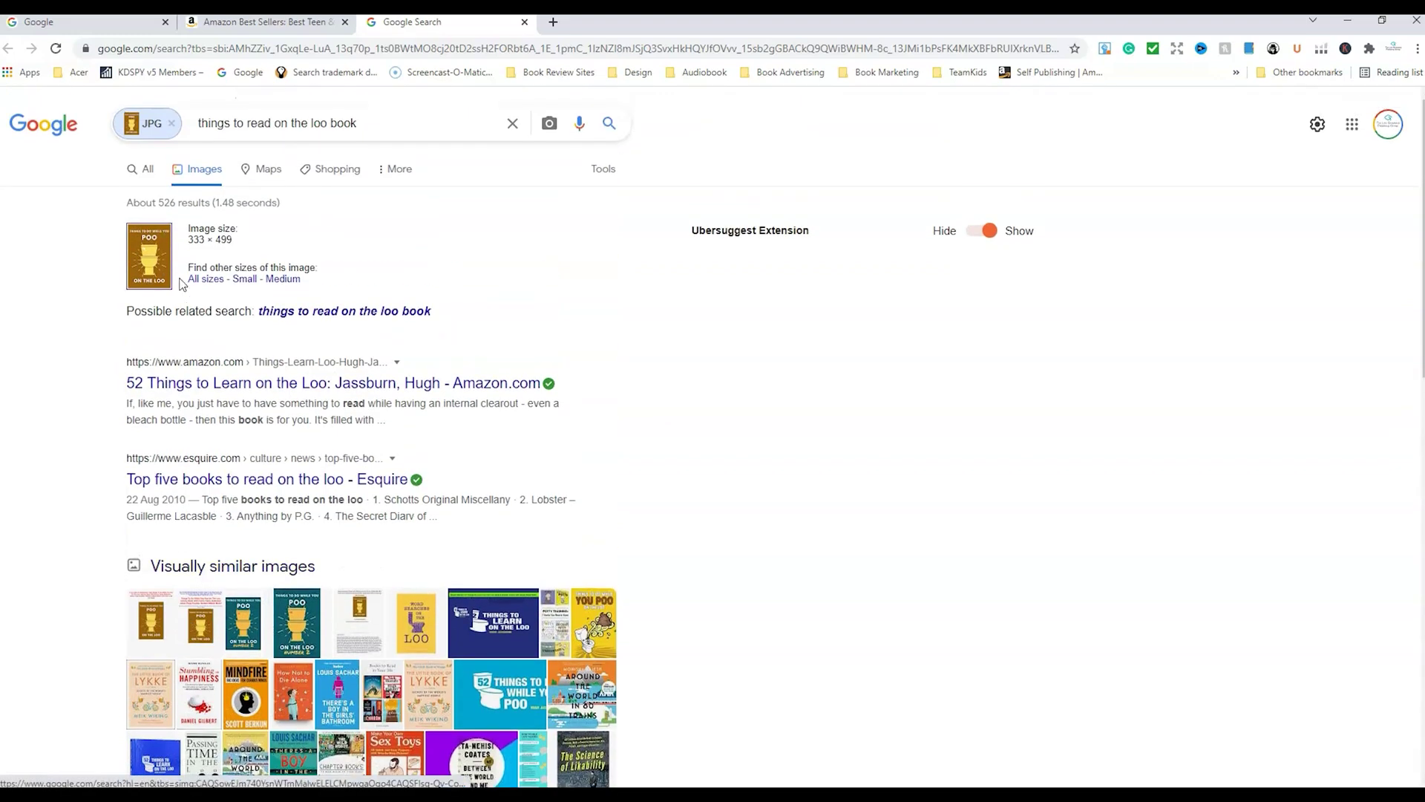
{"action": "left_click", "coordinate": [253, 23]}
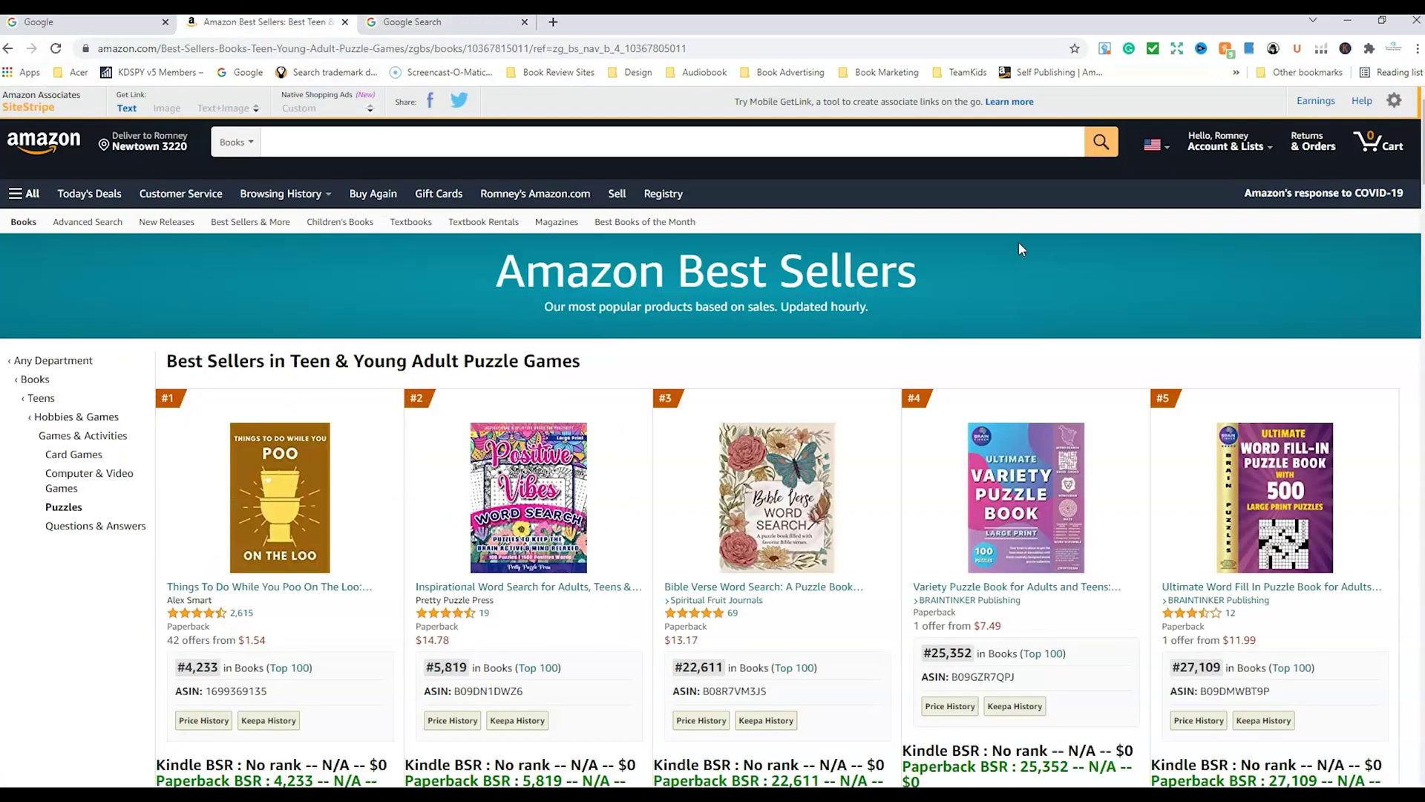
{"action": "left_click", "coordinate": [1273, 48]}
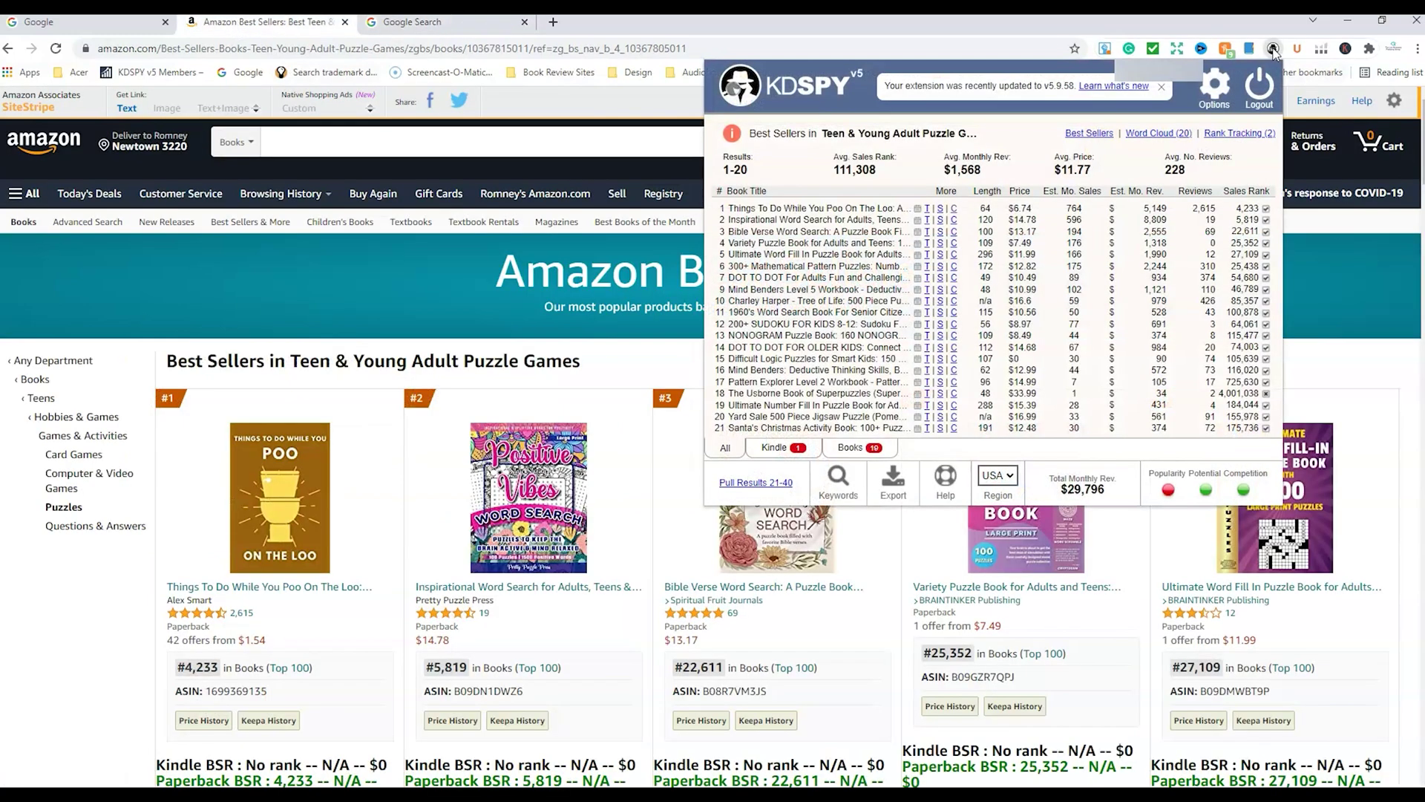
{"action": "mouse_move", "coordinate": [927, 216]}
{"action": "left_click", "coordinate": [1237, 133]}
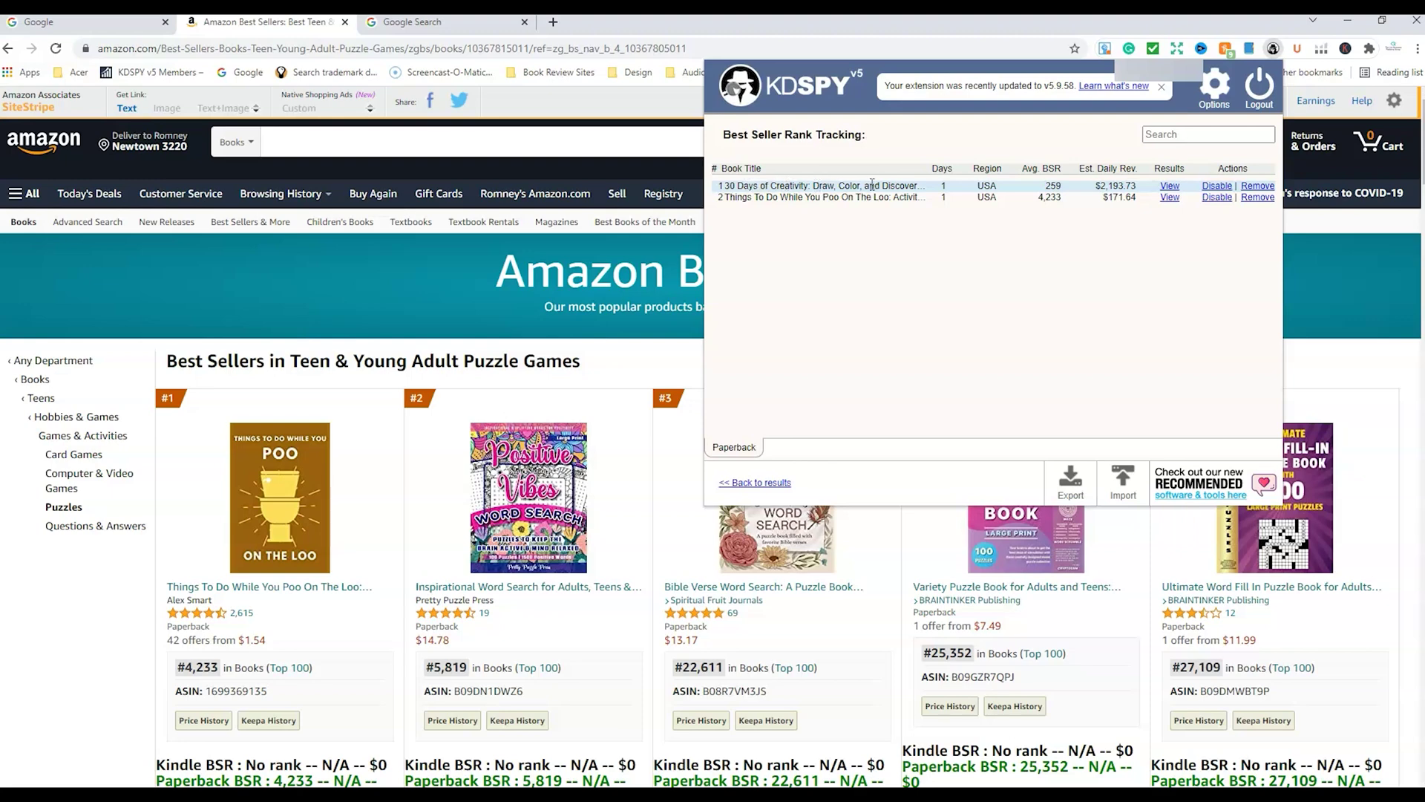
{"action": "left_click", "coordinate": [1170, 187]}
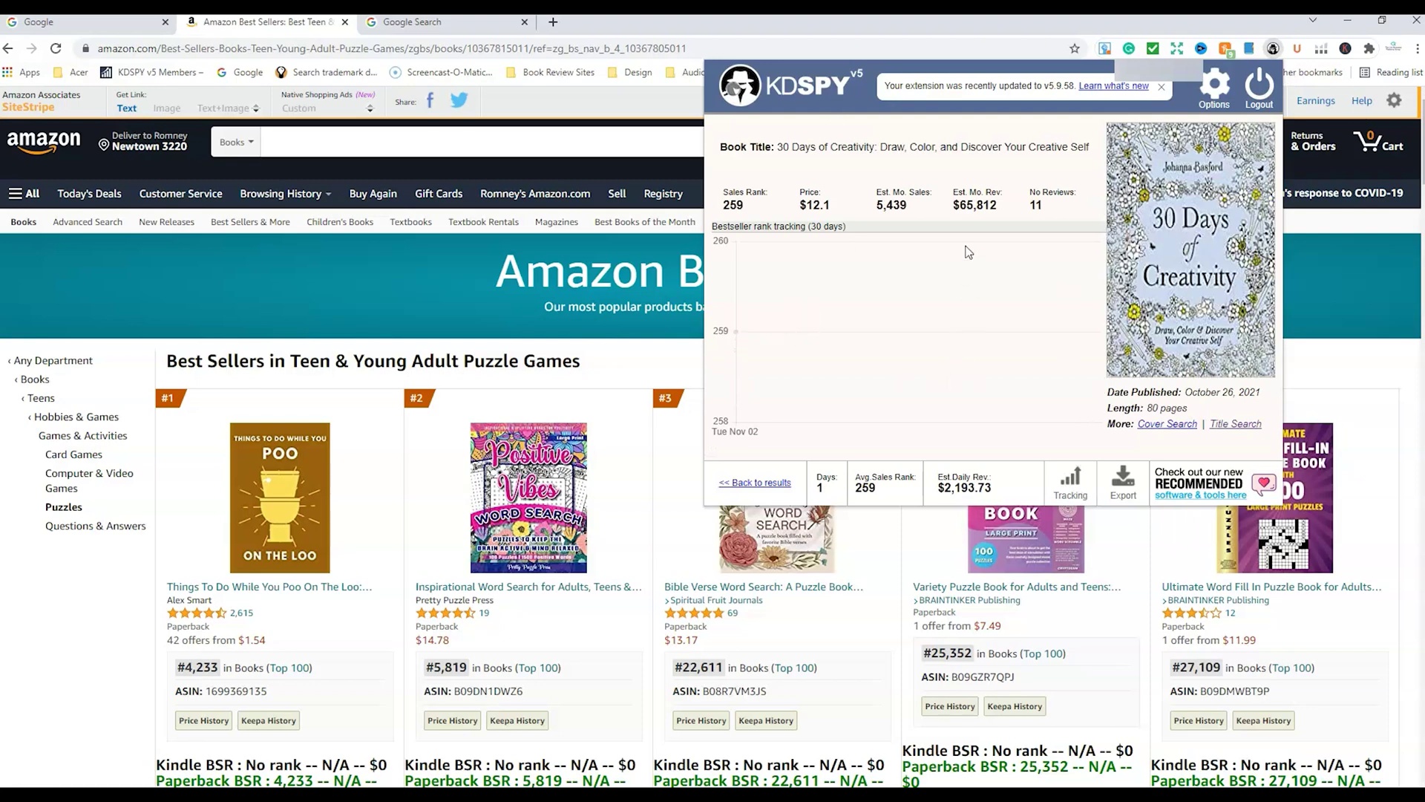
{"action": "left_click", "coordinate": [754, 483]}
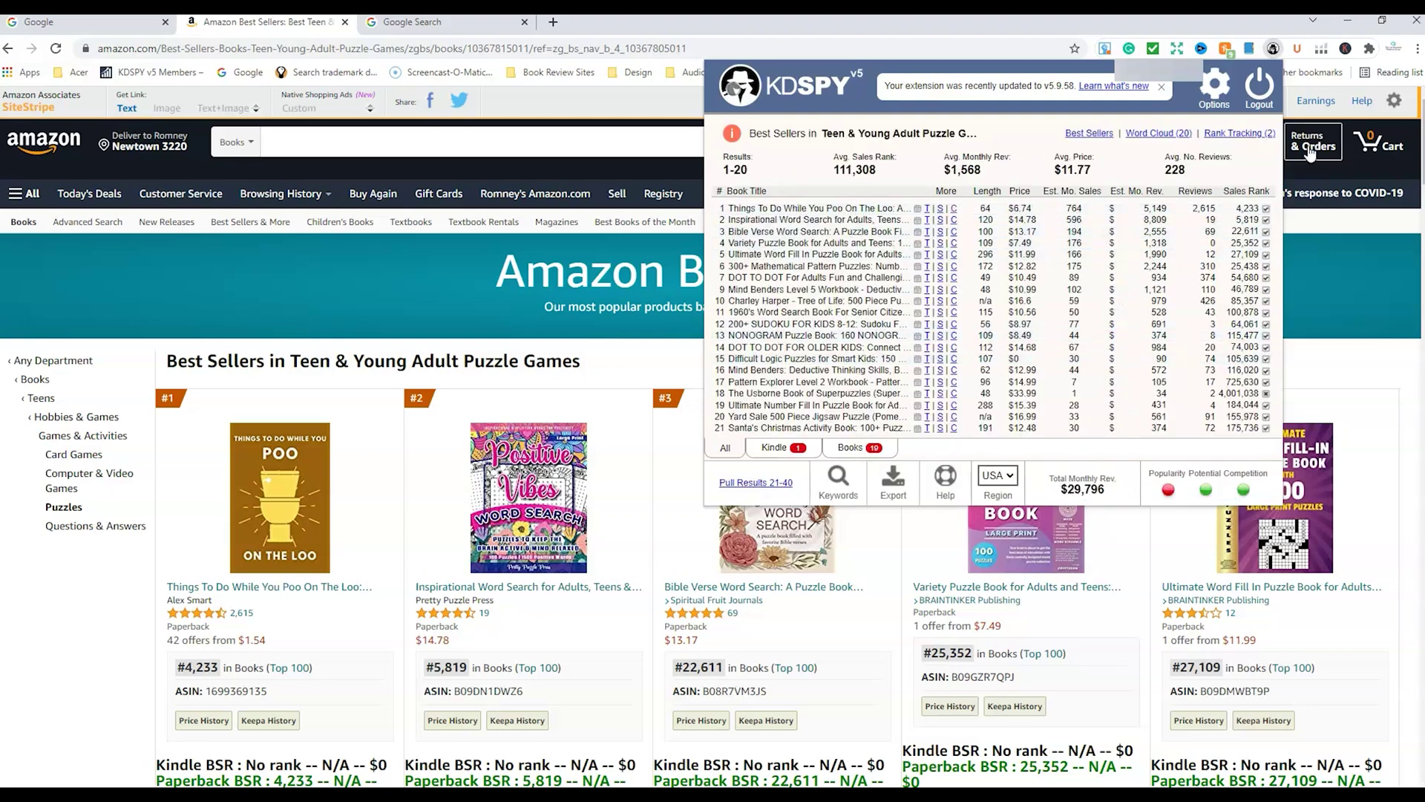
{"action": "left_click", "coordinate": [1240, 133]}
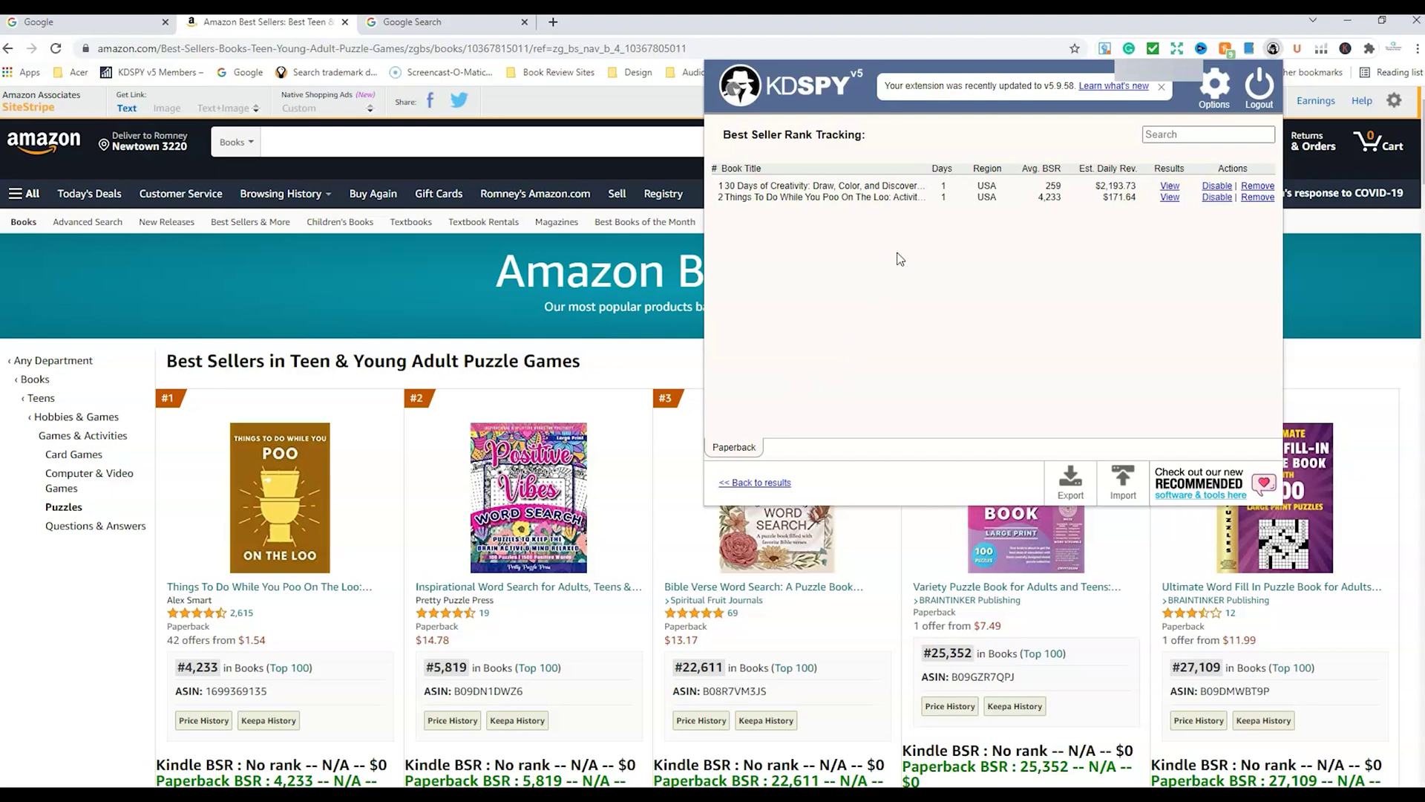
{"action": "left_click", "coordinate": [757, 483]}
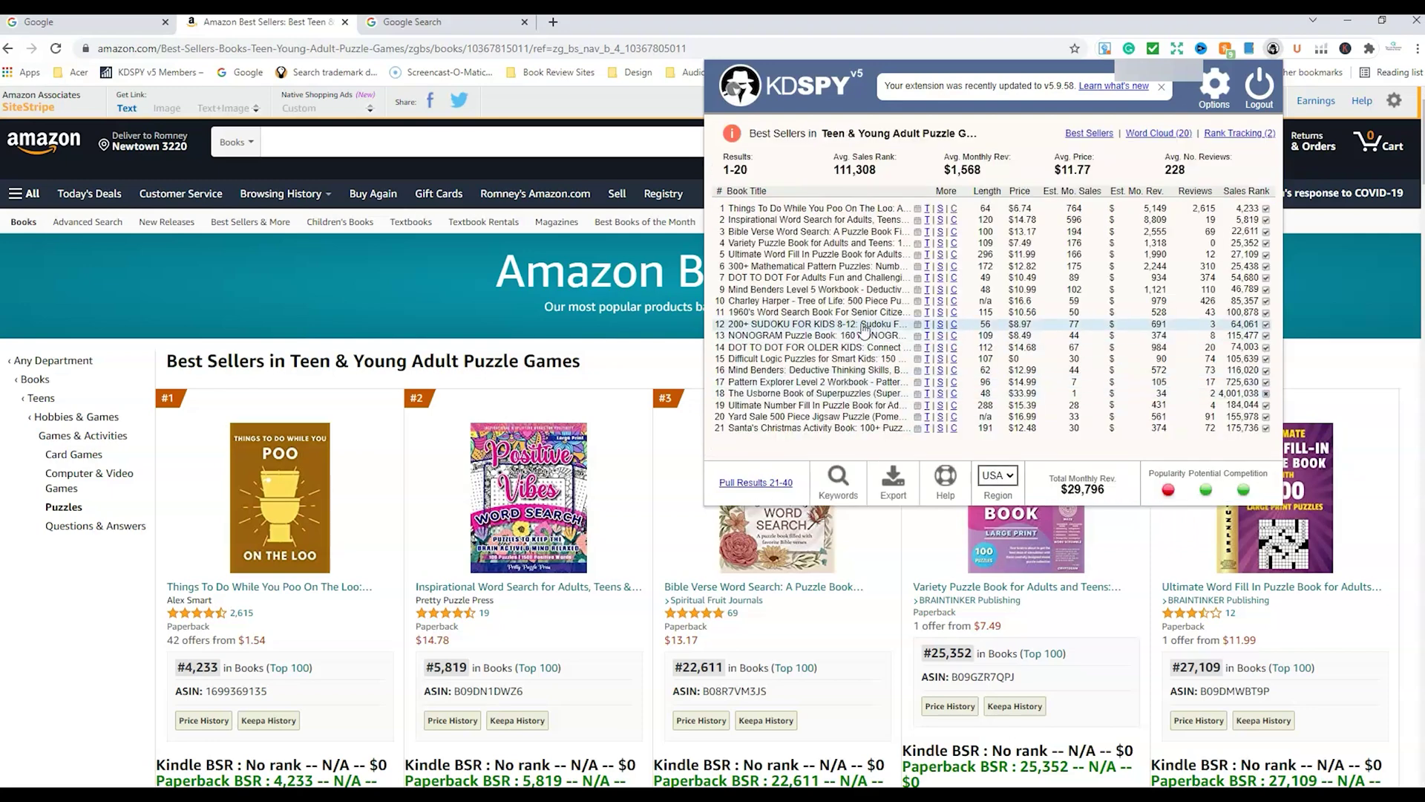
Run a Google title search for Things To Do While You Poo On The Loo and examine the shopping ads and sites listing it
{"action": "left_click", "coordinate": [940, 209]}
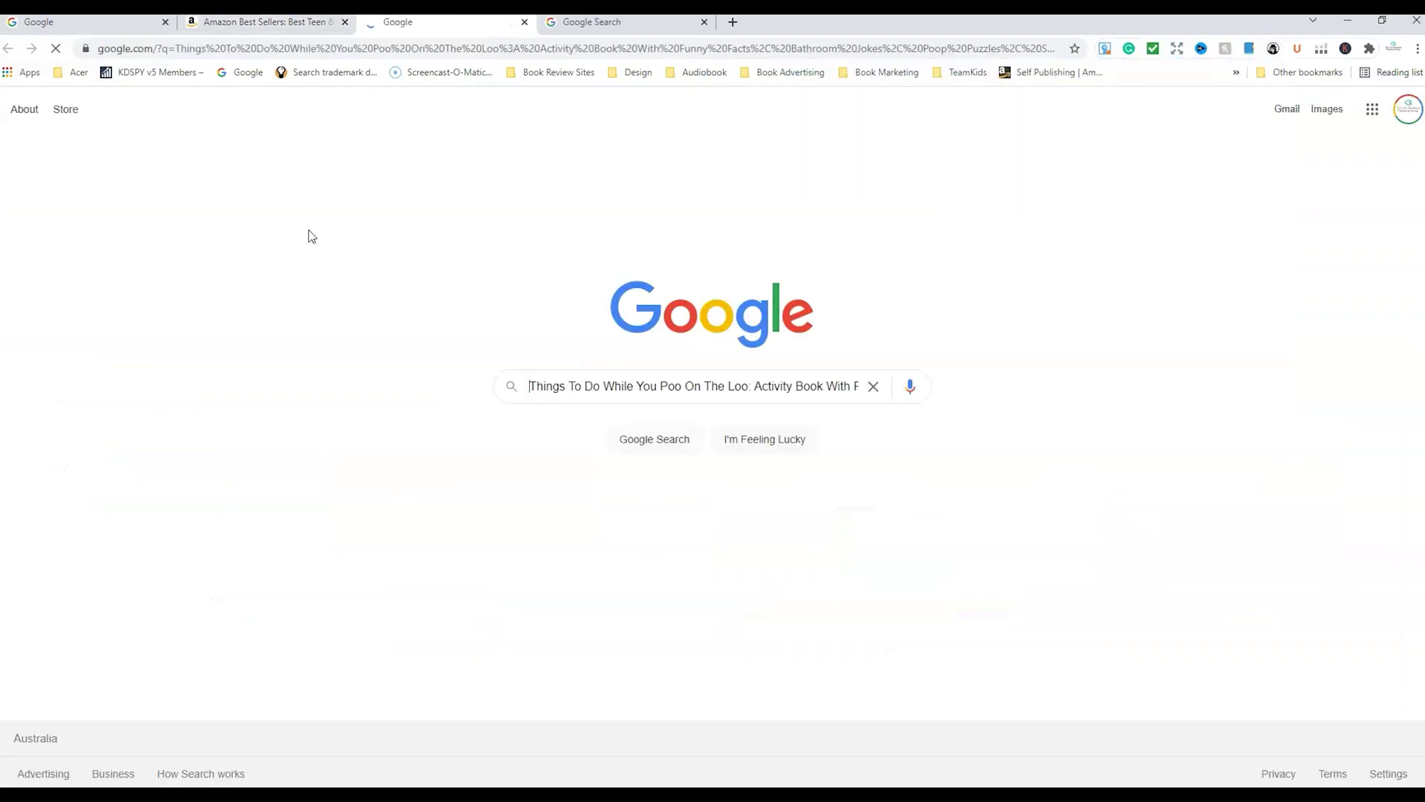
{"action": "left_click", "coordinate": [647, 439]}
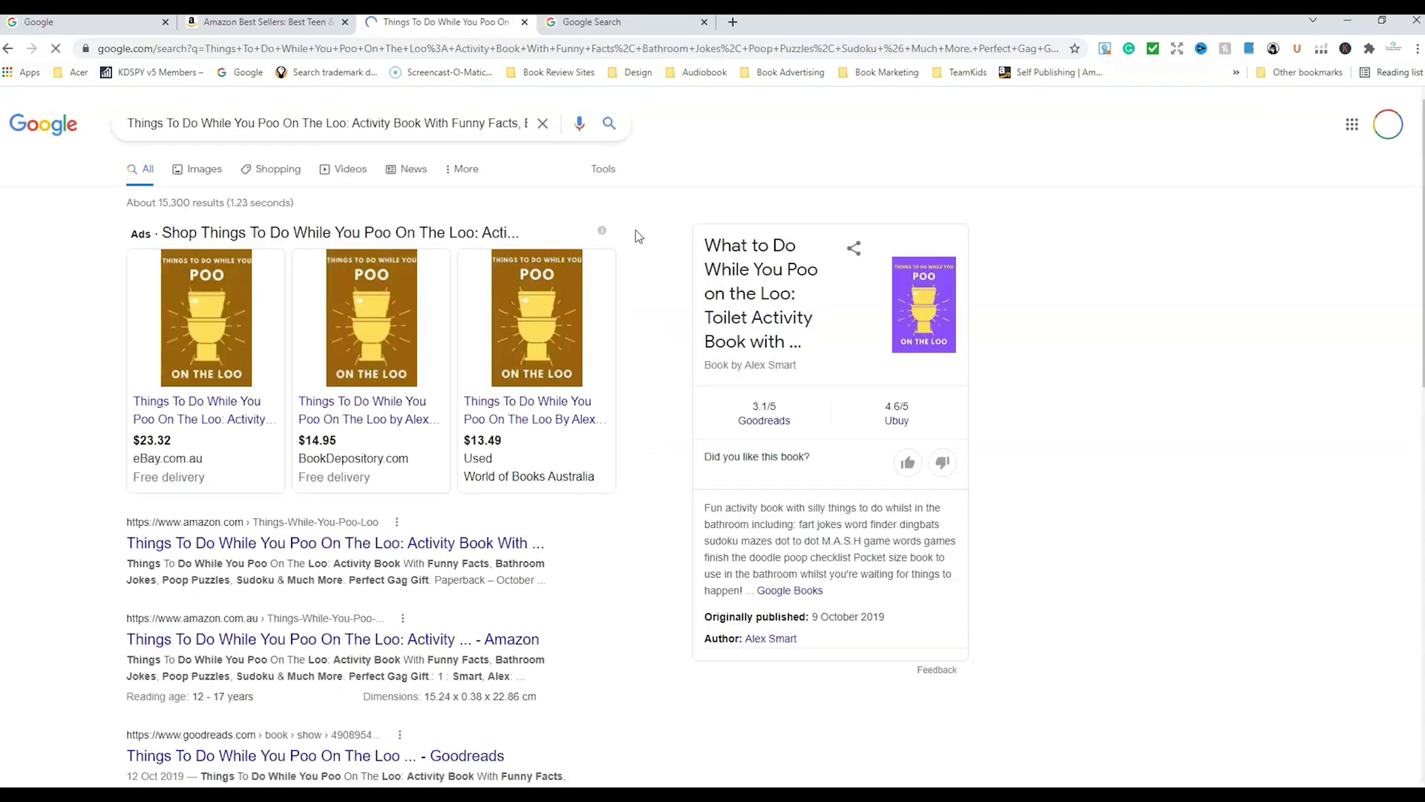
{"action": "scroll", "coordinate": [562, 452], "scroll_direction": "down", "scroll_amount": 3}
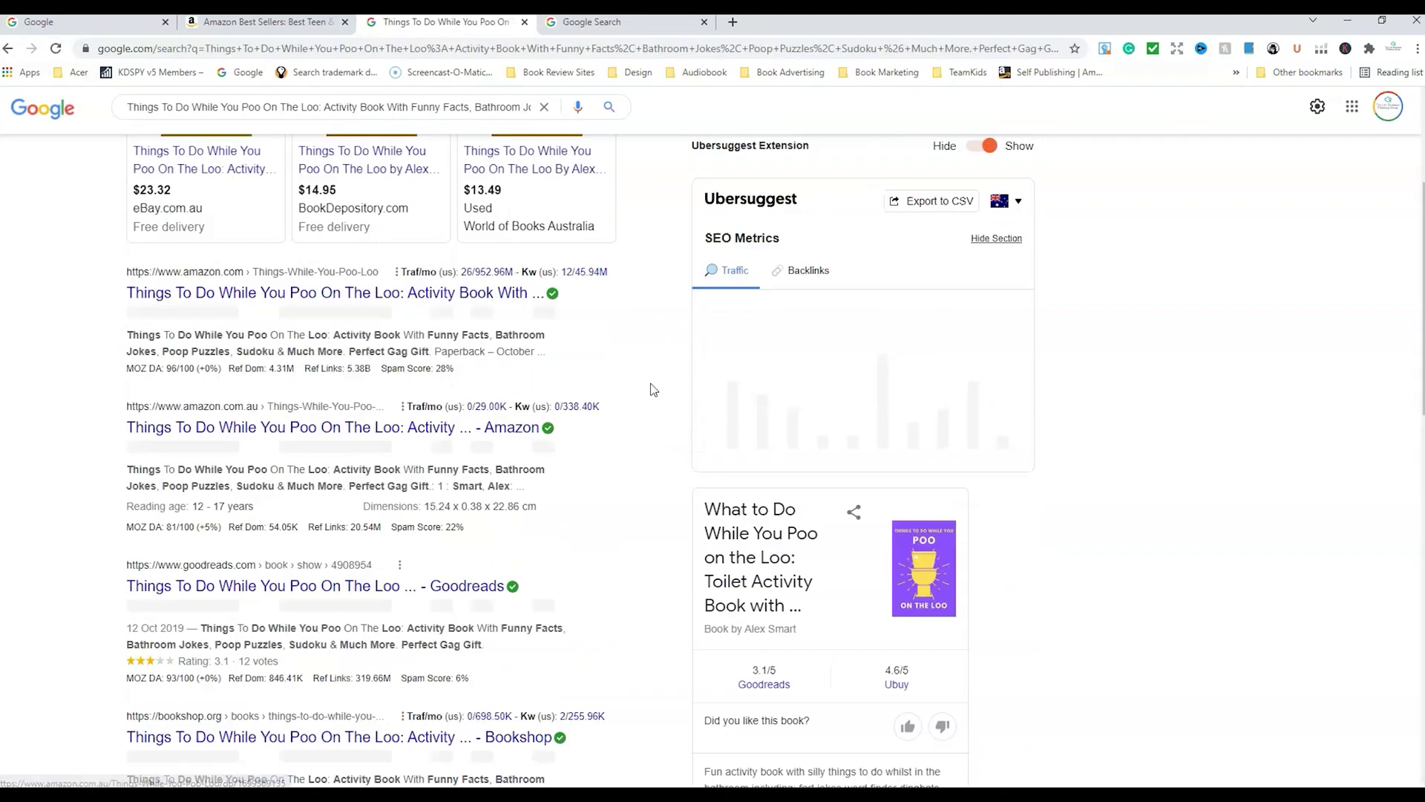
{"action": "scroll", "coordinate": [652, 388], "scroll_direction": "up", "scroll_amount": 3}
{"action": "mouse_move", "coordinate": [343, 468]}
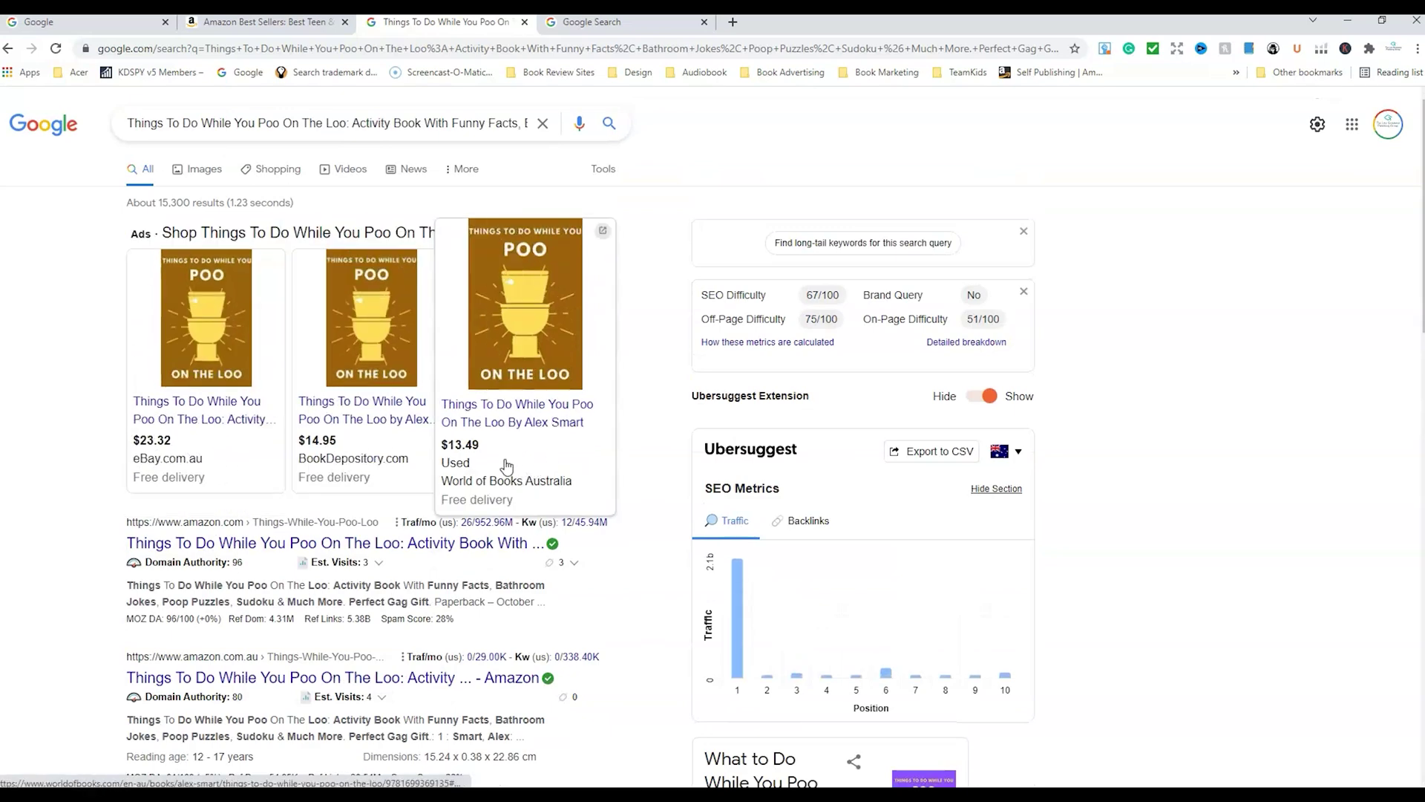
{"action": "scroll", "coordinate": [655, 380], "scroll_direction": "down", "scroll_amount": 2}
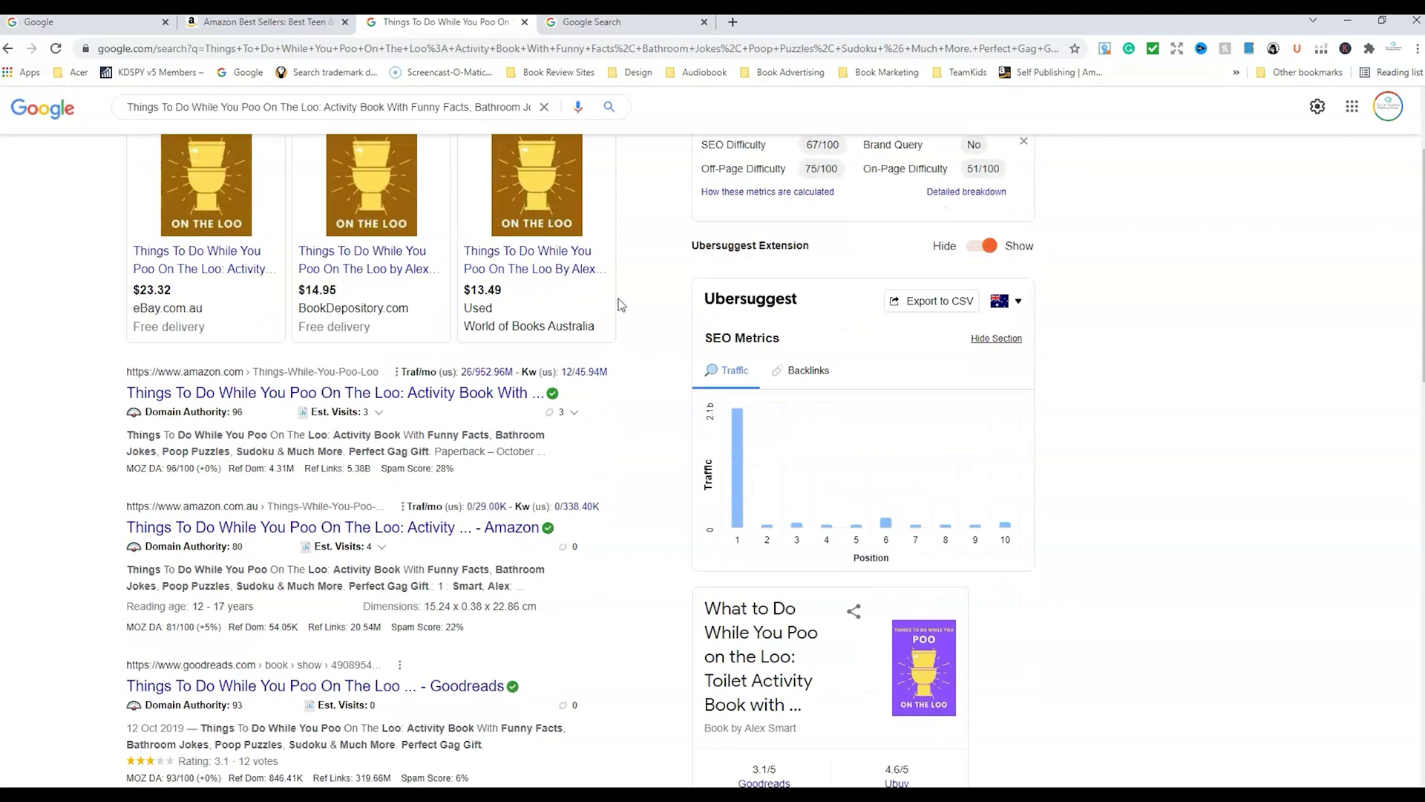
{"action": "mouse_move", "coordinate": [492, 334]}
{"action": "scroll", "coordinate": [568, 341], "scroll_direction": "up", "scroll_amount": 2}
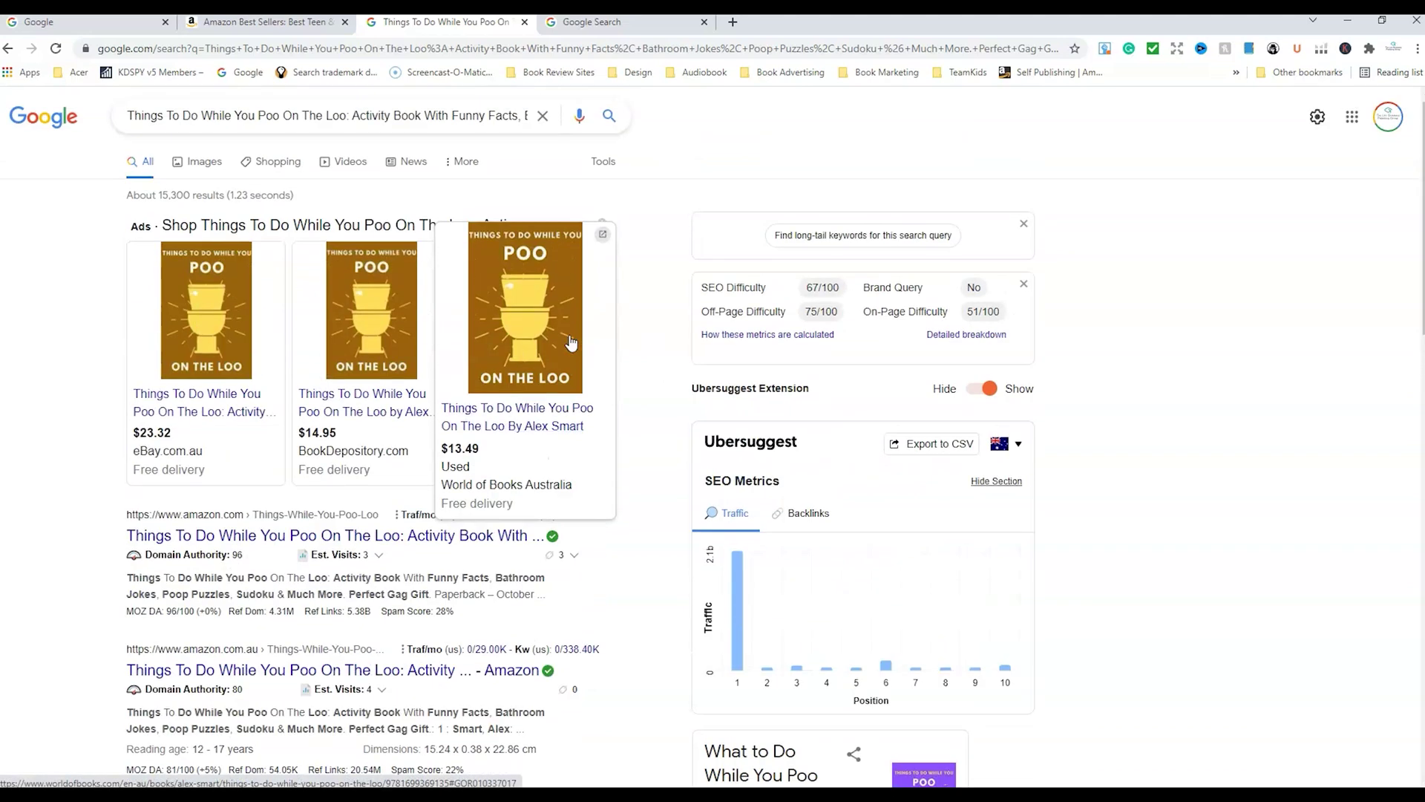
{"action": "scroll", "coordinate": [631, 379], "scroll_direction": "down", "scroll_amount": 1}
{"action": "scroll", "coordinate": [631, 381], "scroll_direction": "down", "scroll_amount": 1}
{"action": "scroll", "coordinate": [140, 435], "scroll_direction": "down", "scroll_amount": 4}
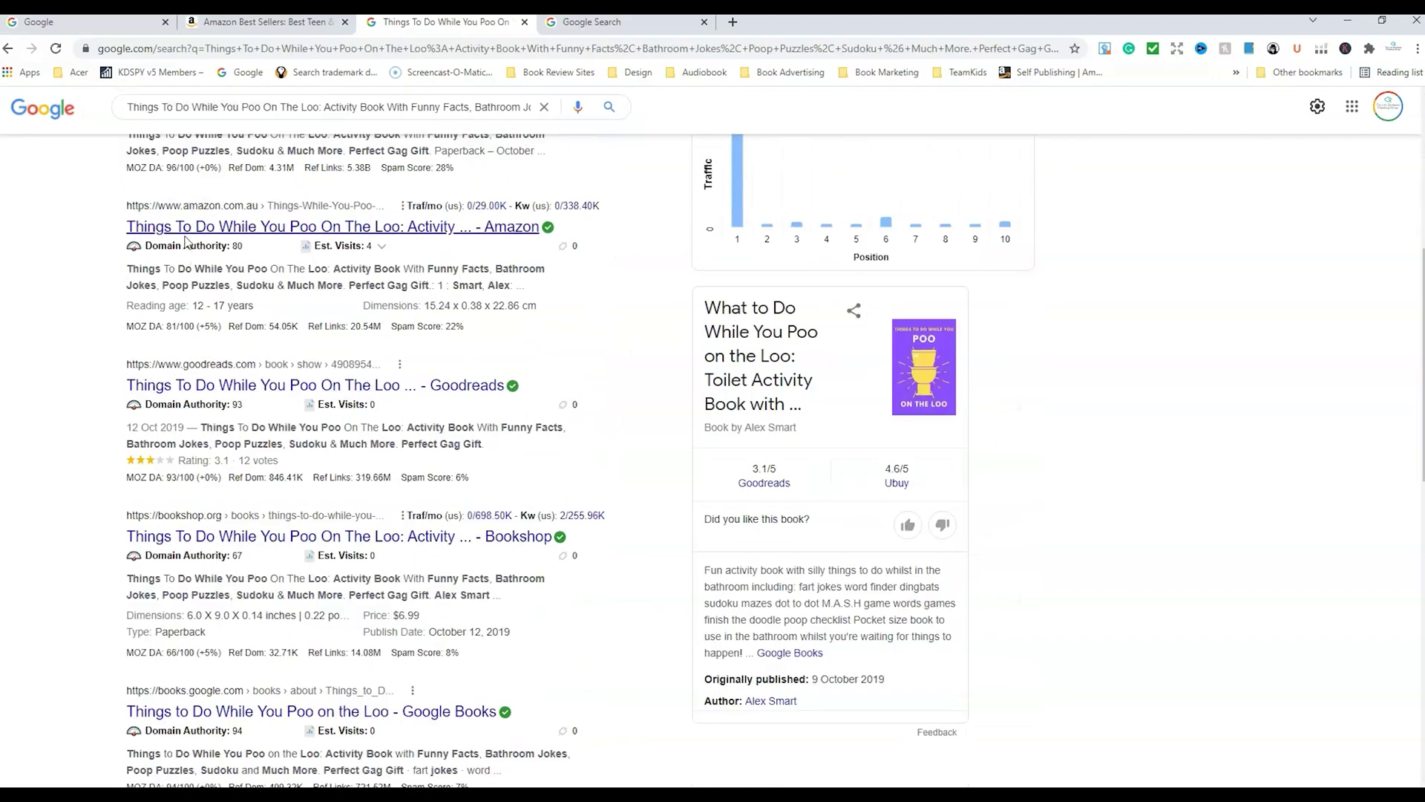
{"action": "scroll", "coordinate": [207, 441], "scroll_direction": "down", "scroll_amount": 2}
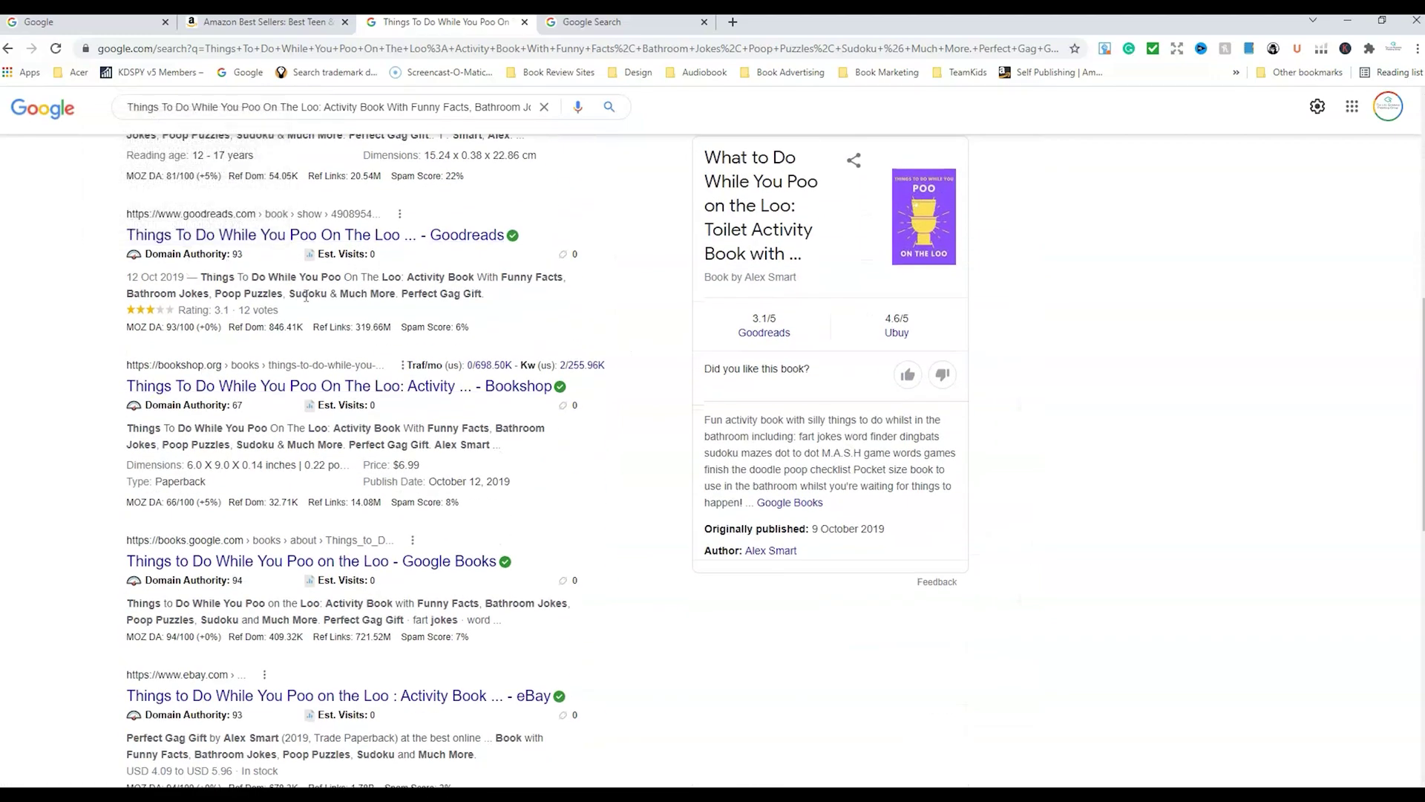
{"action": "scroll", "coordinate": [242, 429], "scroll_direction": "down", "scroll_amount": 2}
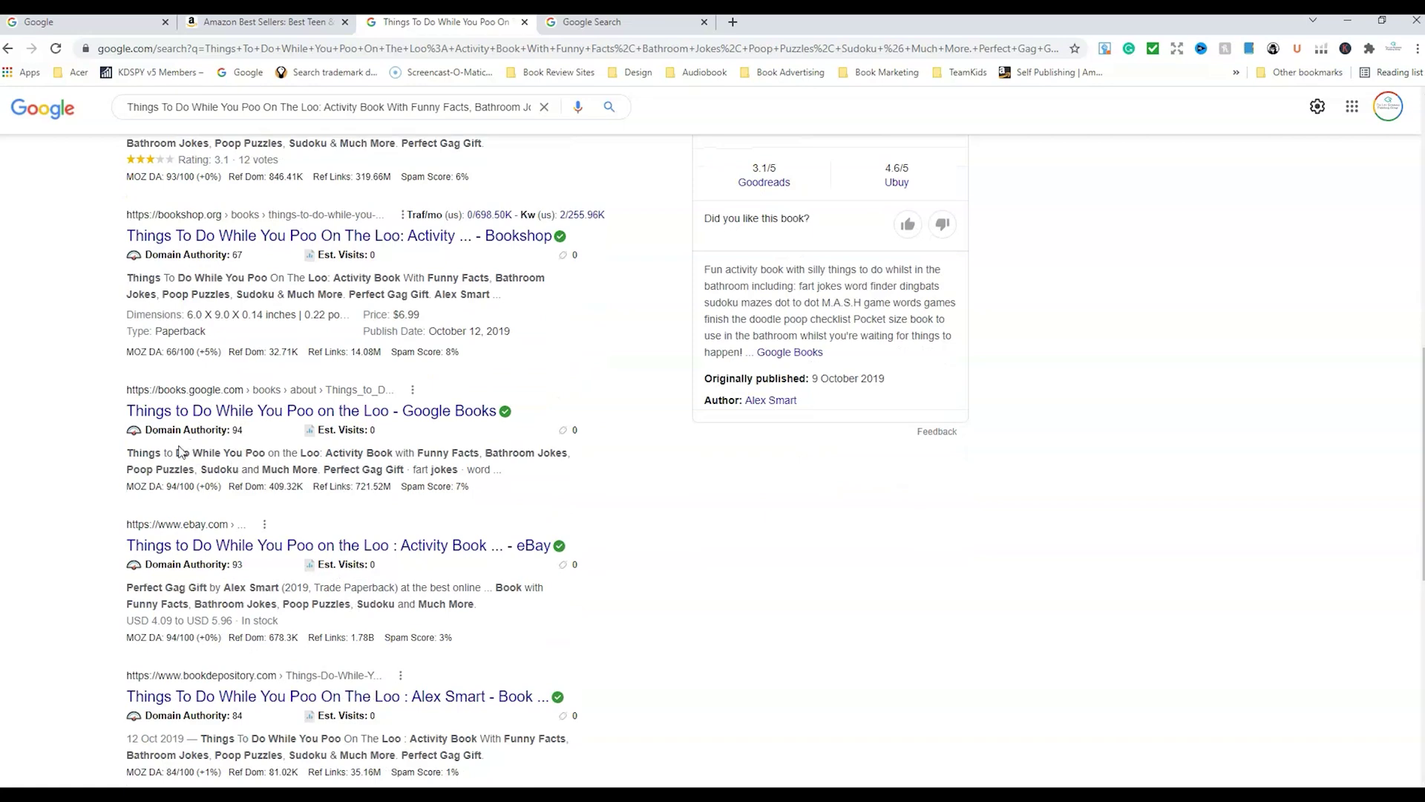
{"action": "scroll", "coordinate": [403, 560], "scroll_direction": "up", "scroll_amount": 15}
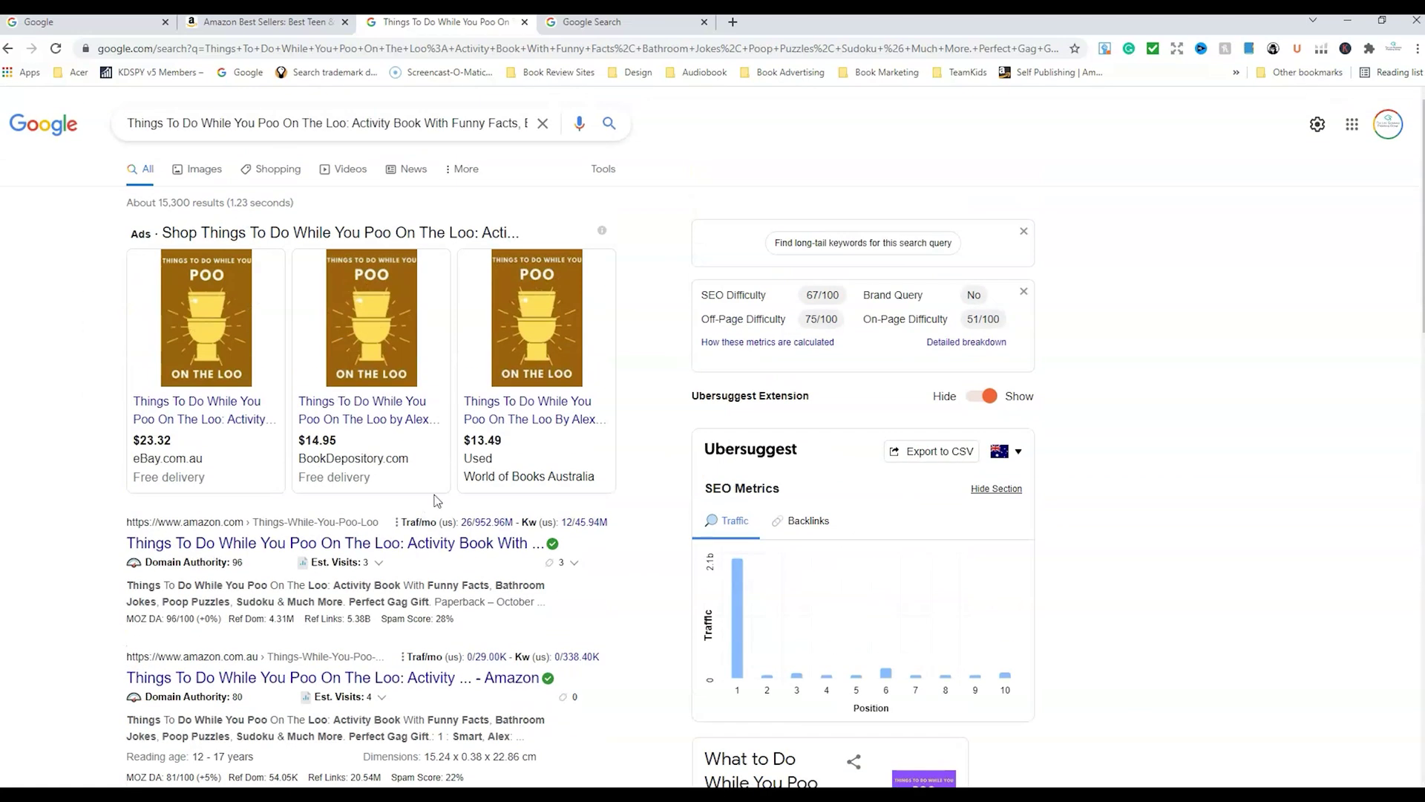
{"action": "mouse_move", "coordinate": [432, 530]}
{"action": "left_click", "coordinate": [525, 21]}
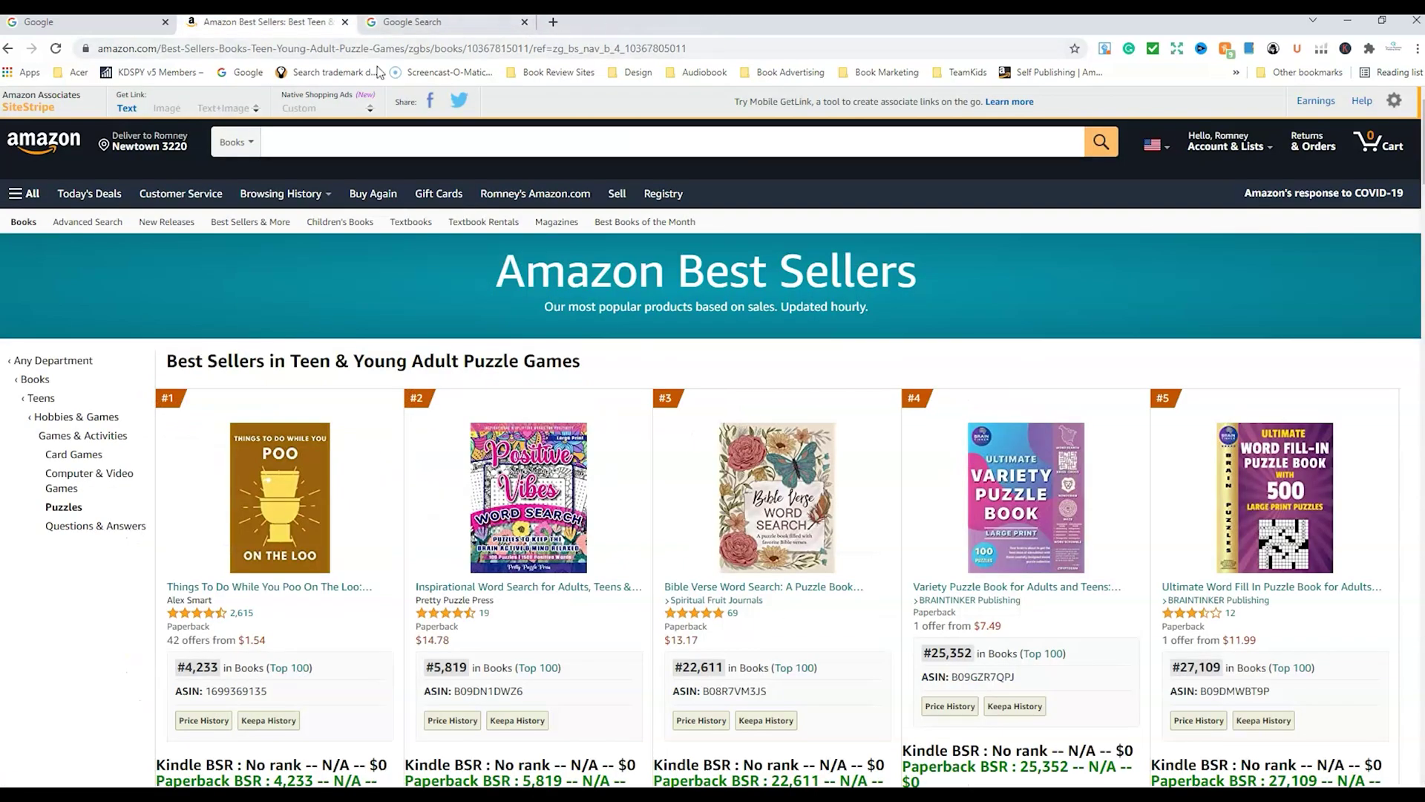
Compare the Kindle-only and Books-only results in KDSPY and look through the available marketplace regions
{"action": "left_click", "coordinate": [1273, 49]}
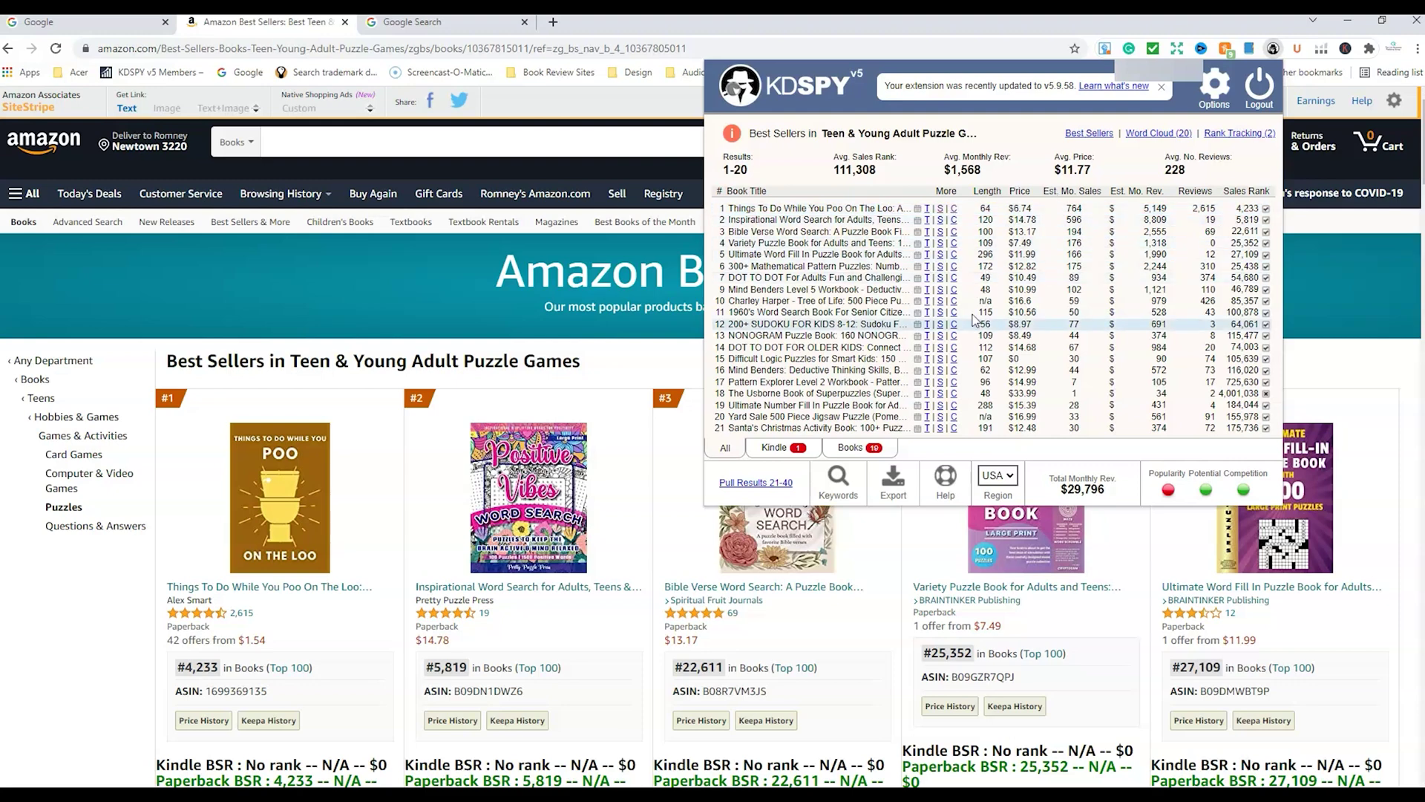
{"action": "left_click", "coordinate": [776, 452]}
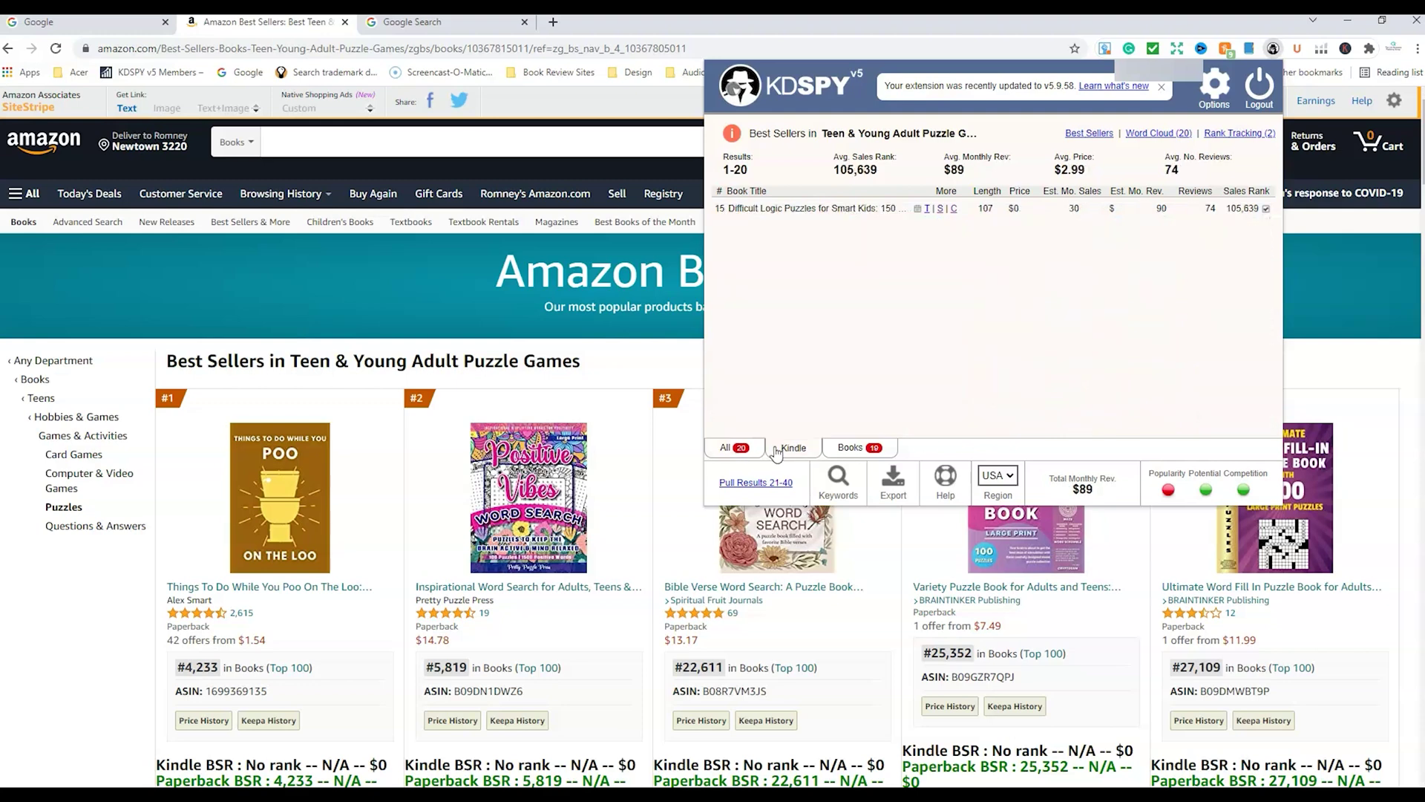
{"action": "left_click", "coordinate": [838, 450]}
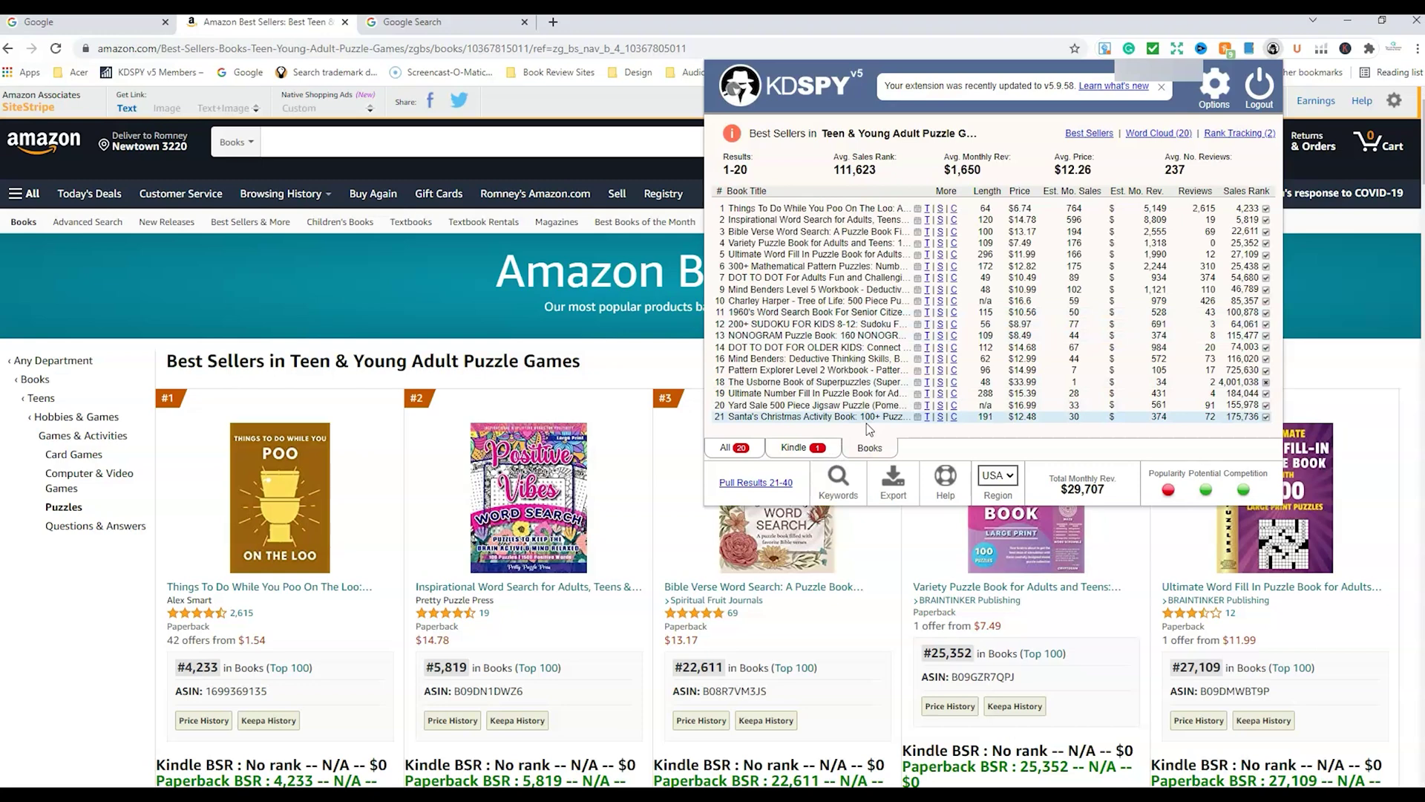
{"action": "left_click", "coordinate": [1012, 478]}
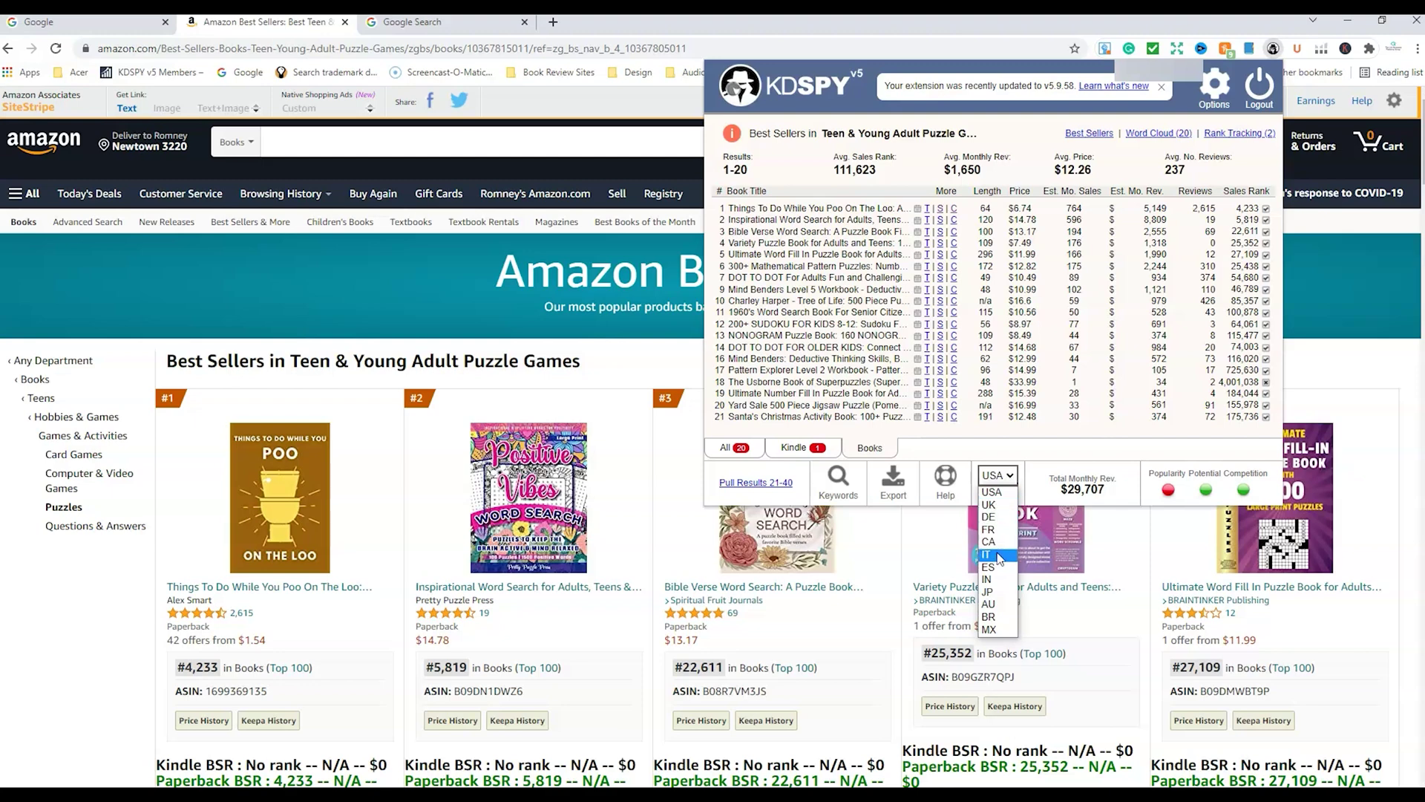
{"action": "left_click", "coordinate": [1013, 480]}
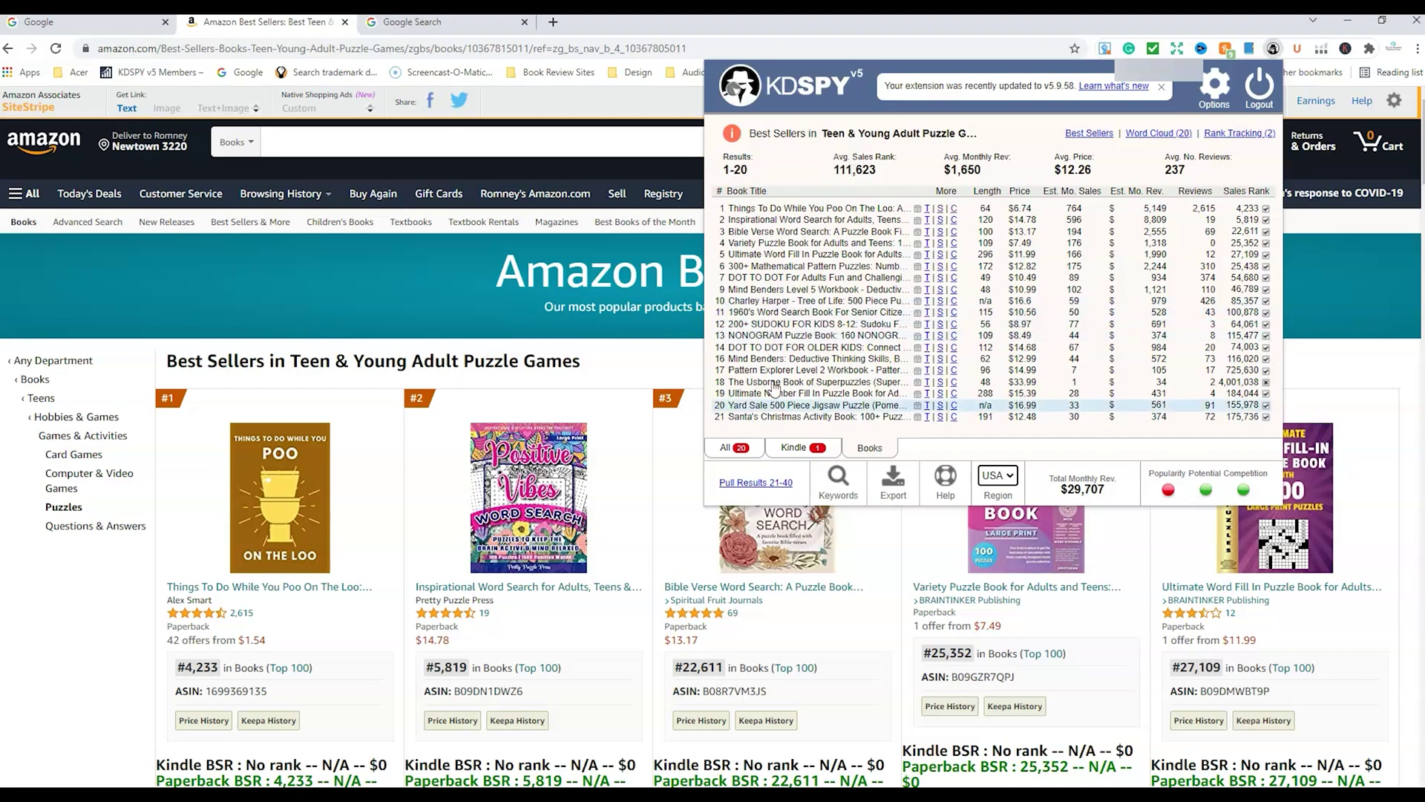
Pull results 21-40 into the KDSPY analysis and review the added books and the popularity, potential and competition ratings
{"action": "left_click", "coordinate": [755, 482]}
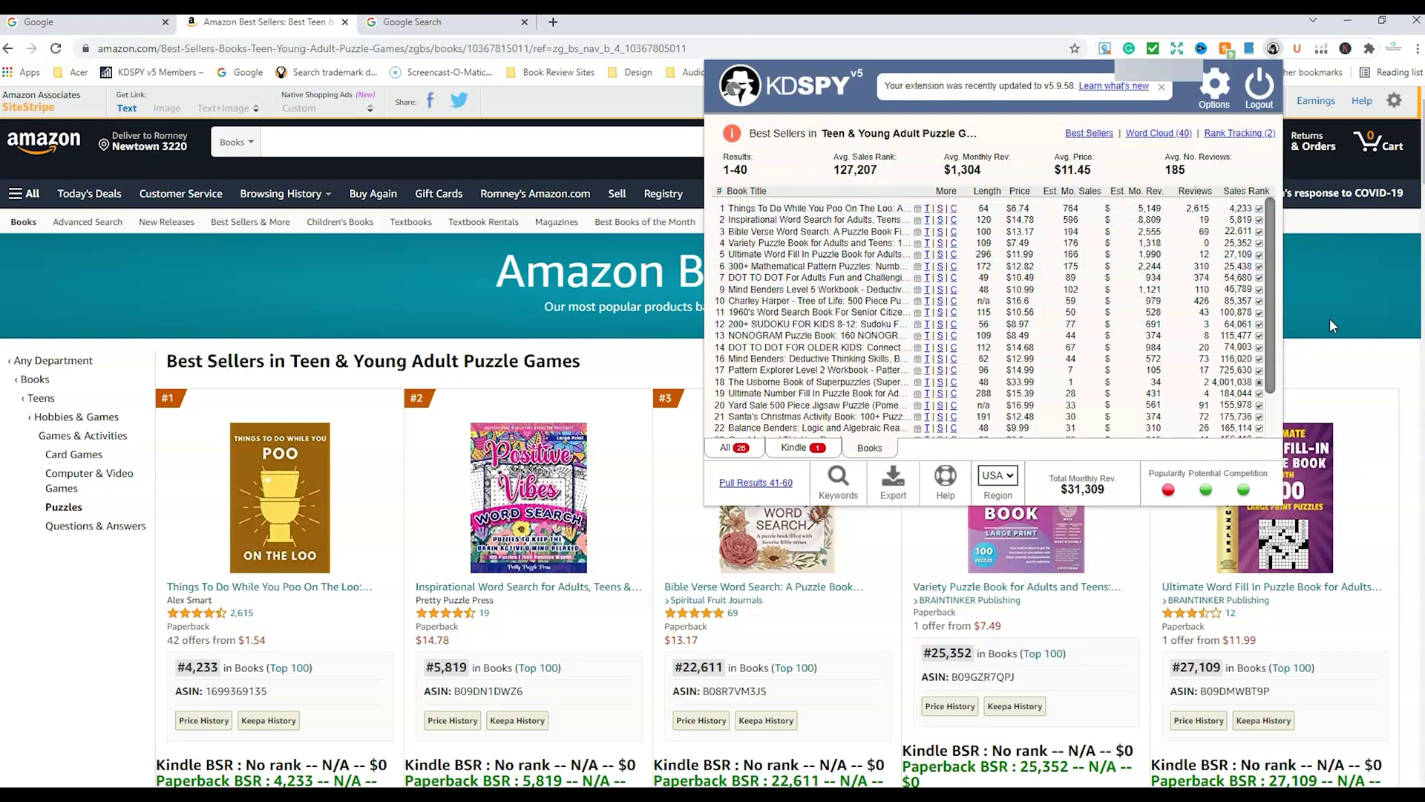
{"action": "scroll", "coordinate": [1249, 418], "scroll_direction": "down", "scroll_amount": 2}
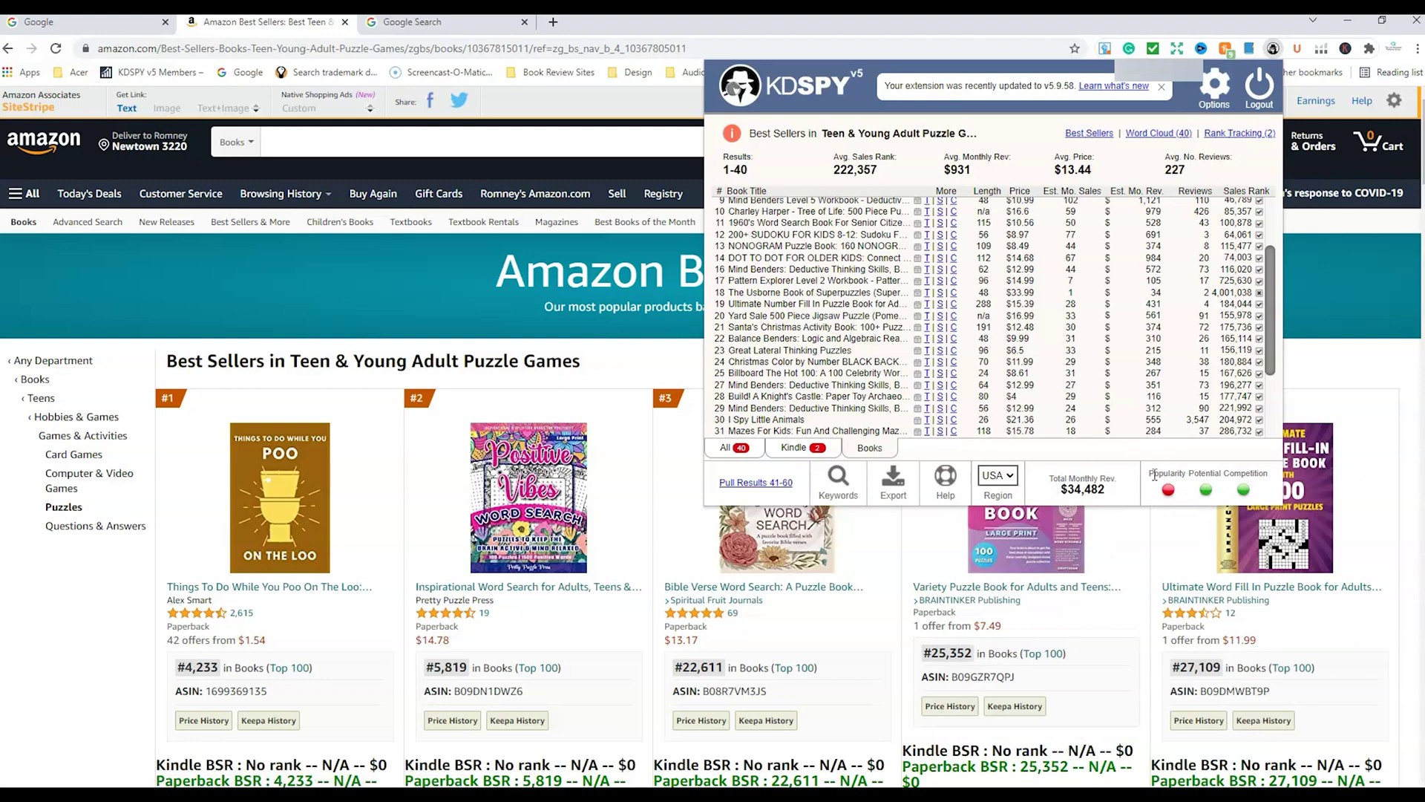
{"action": "mouse_move", "coordinate": [1170, 496]}
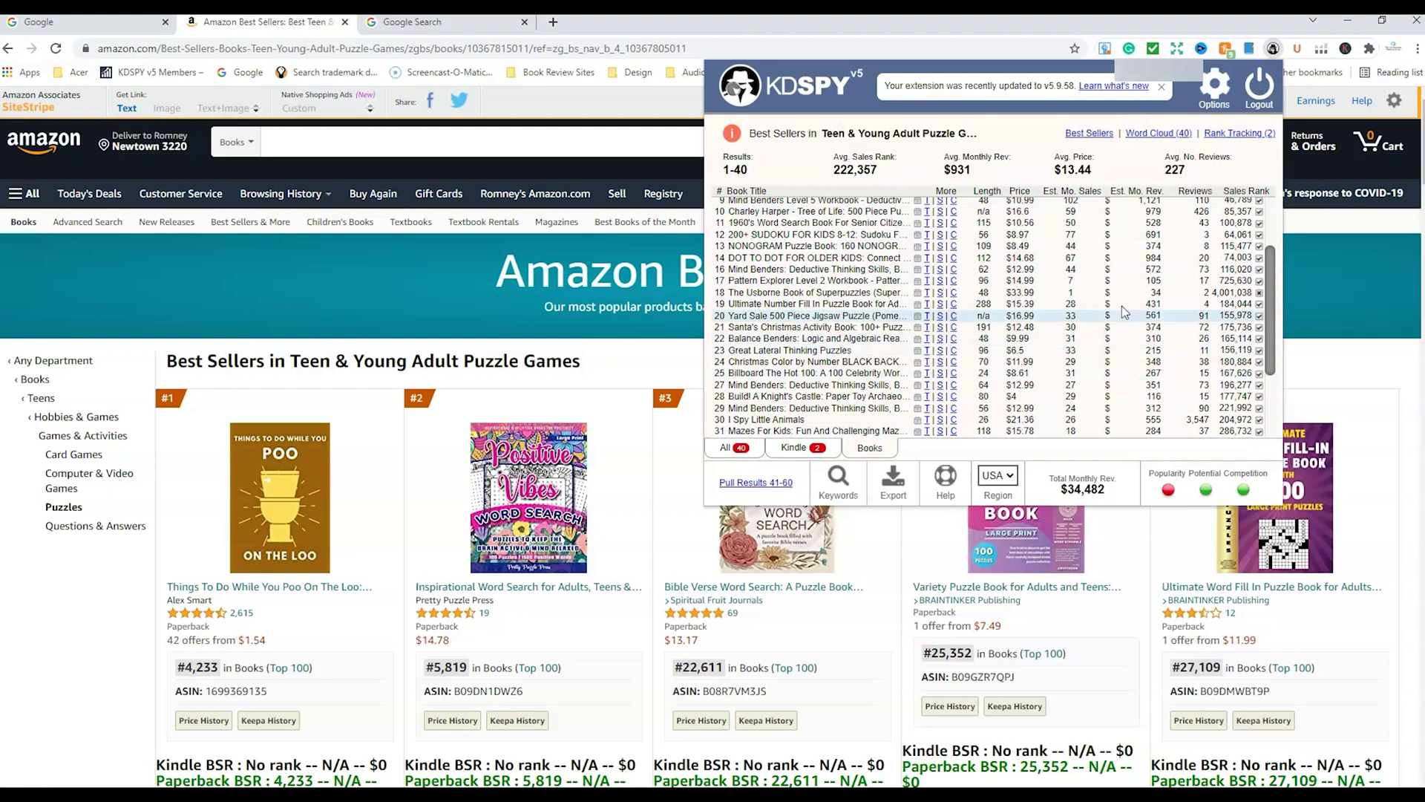
Review the title word cloud for the 40 pulled results, return to the best seller list and close KDSPY
{"action": "left_click", "coordinate": [1156, 135]}
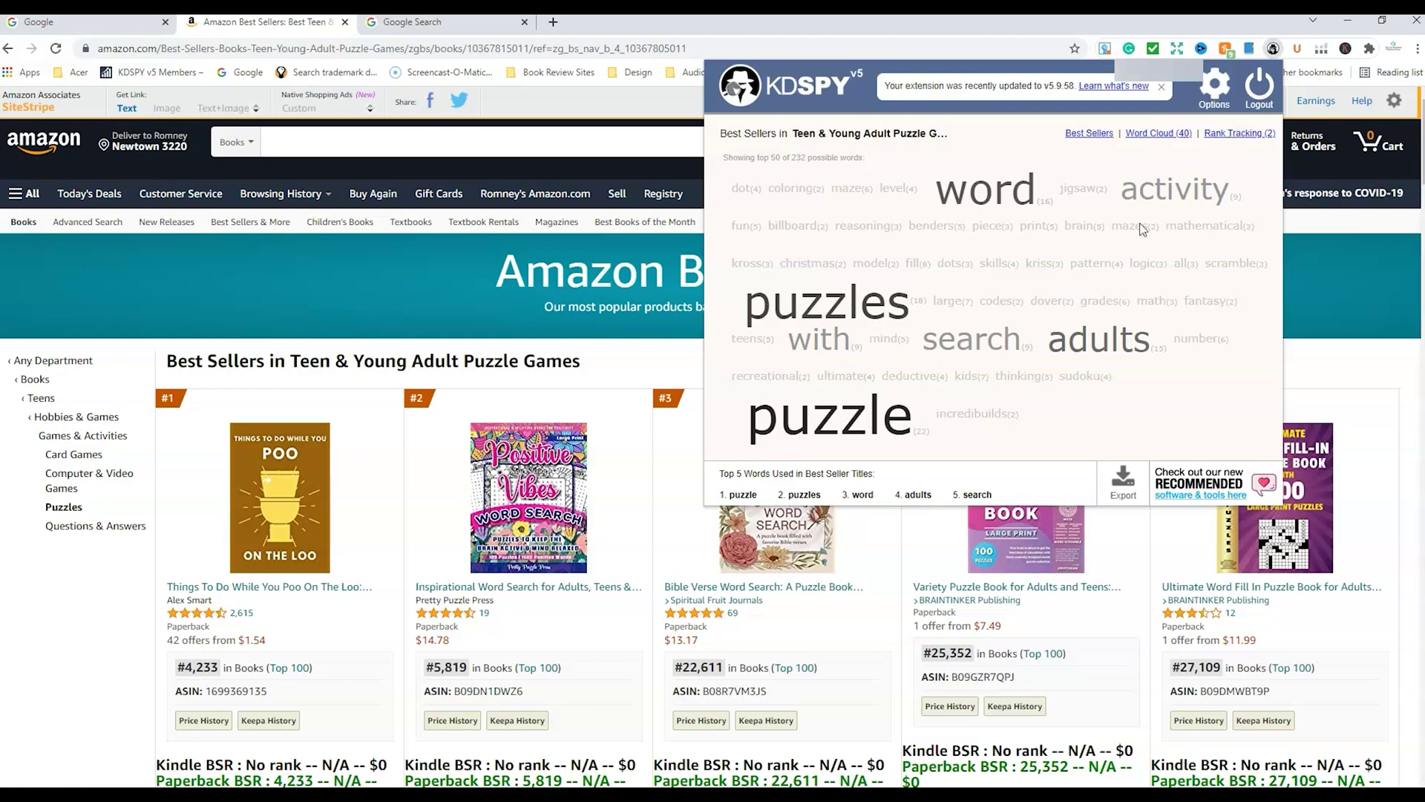
{"action": "left_click", "coordinate": [1088, 136]}
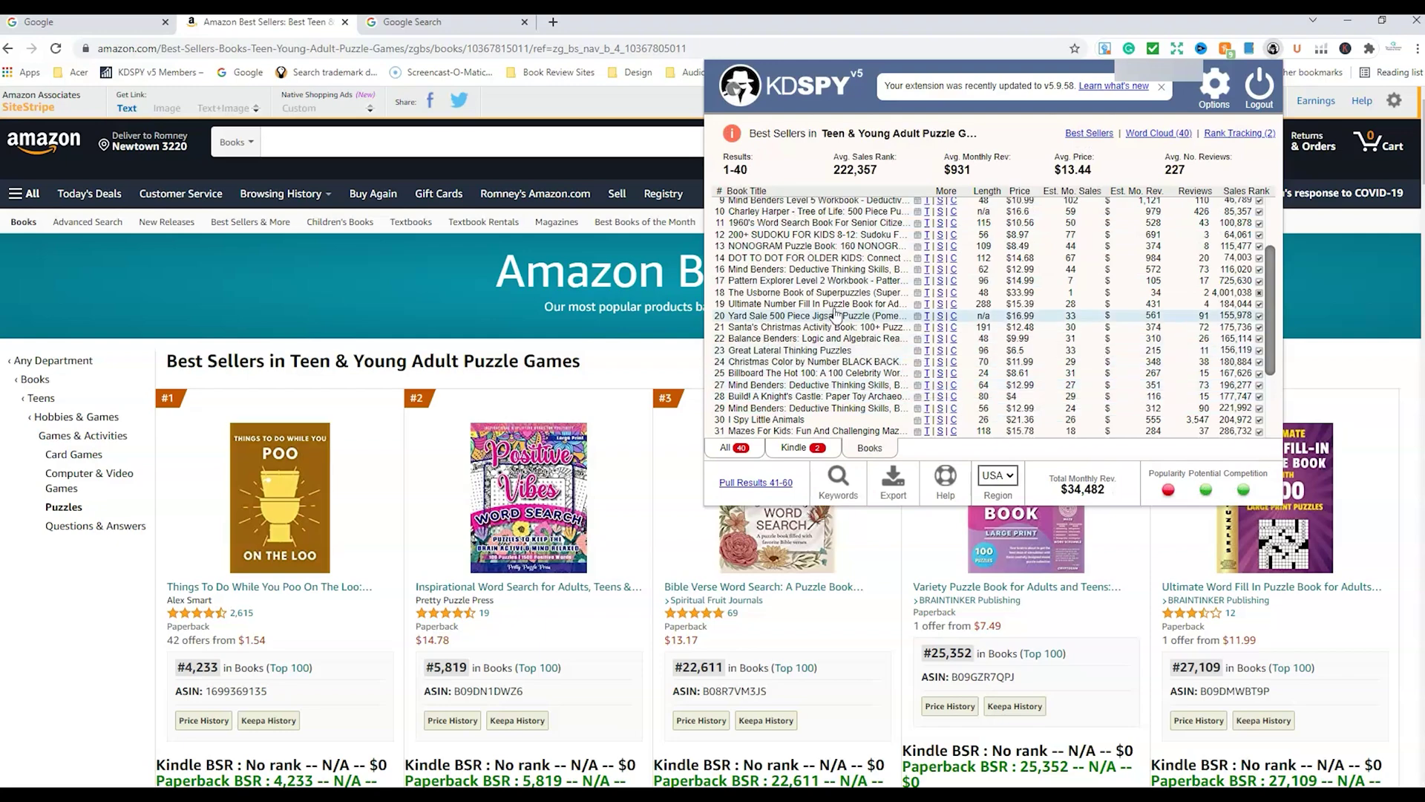
{"action": "left_click", "coordinate": [1355, 358]}
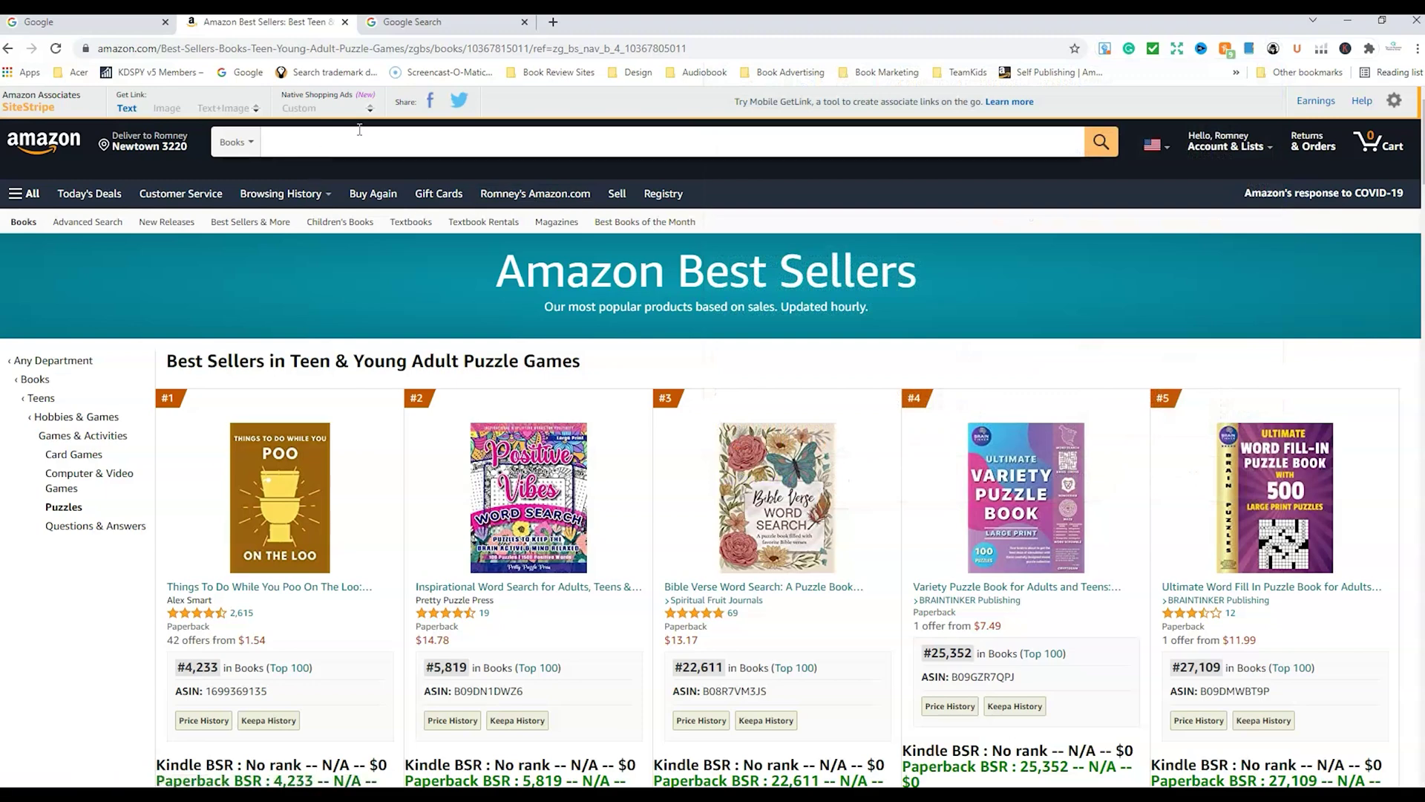
Go to the Books best sellers, enter Dot to dot number book for, and search the suggested dot markers activity book abc animals shapes and numbers for kids 2-5
{"action": "left_click", "coordinate": [38, 380]}
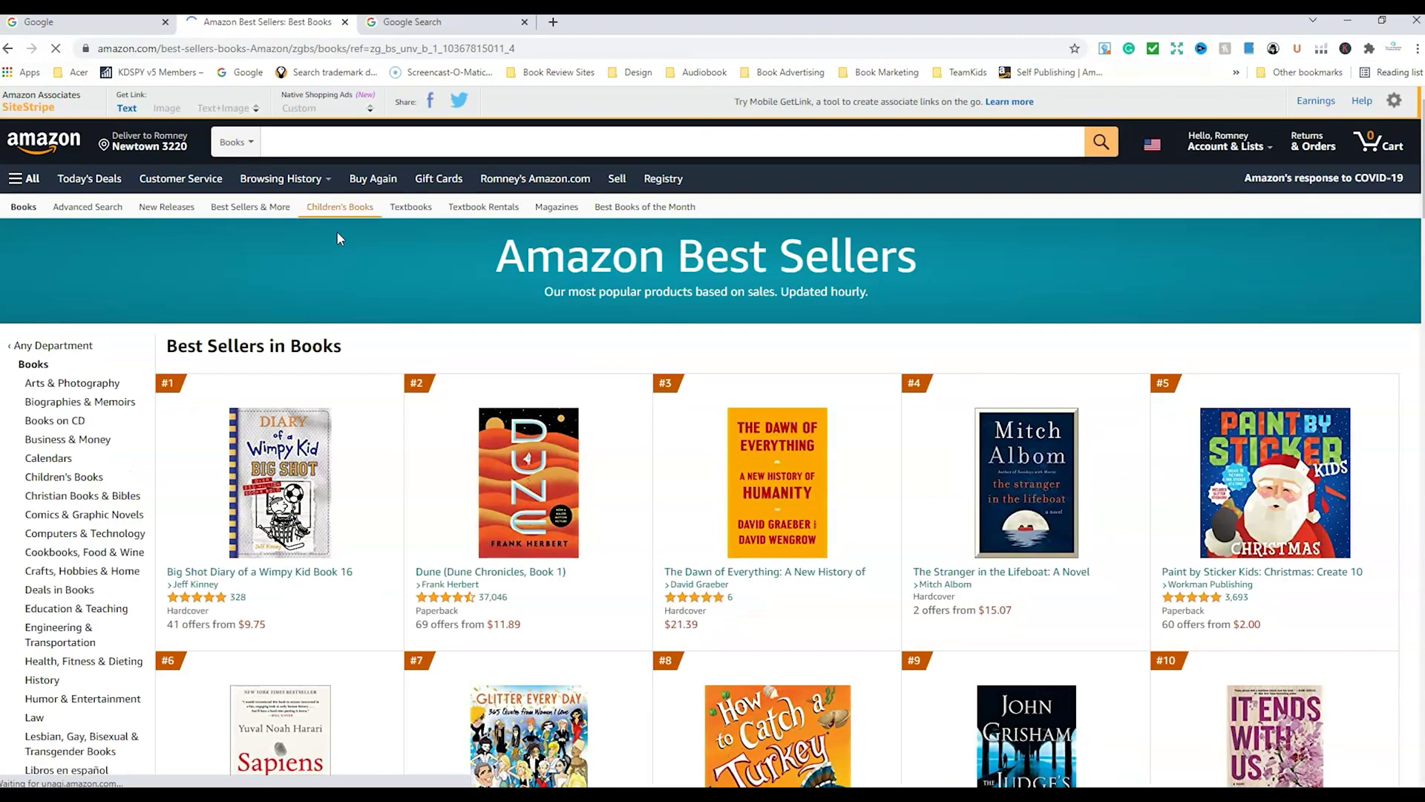
{"action": "left_click", "coordinate": [300, 147]}
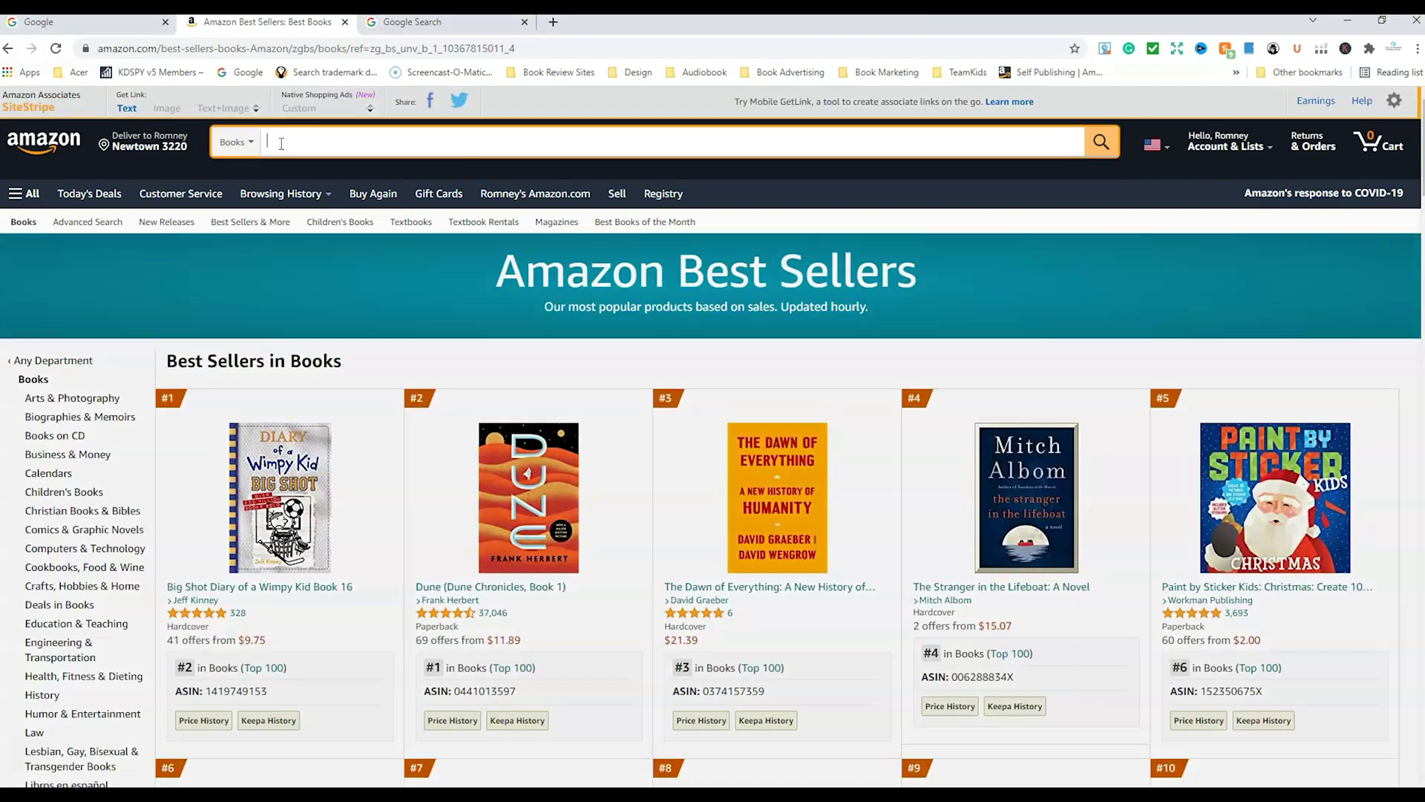
{"action": "left_click", "coordinate": [281, 143]}
{"action": "type", "text": "Dot t"}
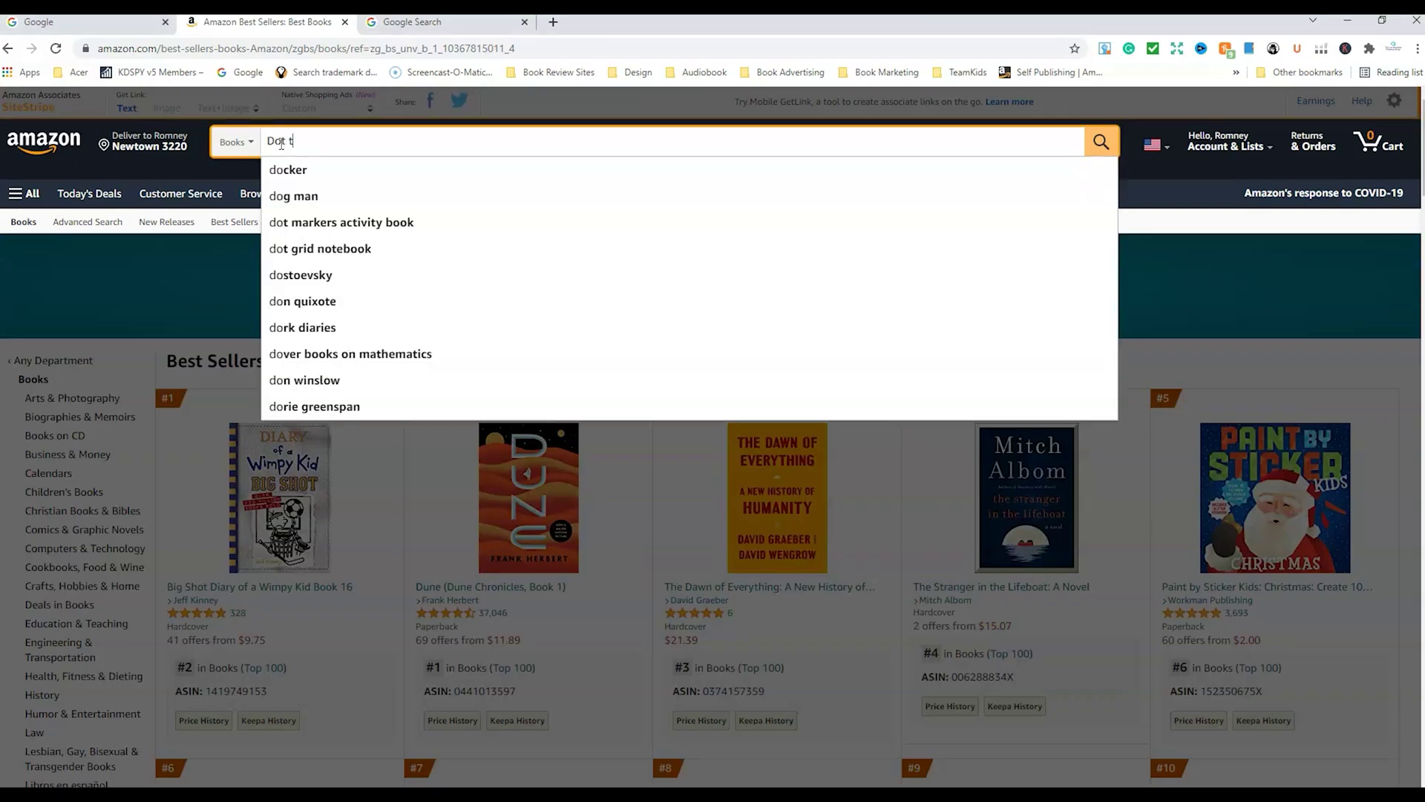
{"action": "type", "text": "o dot"}
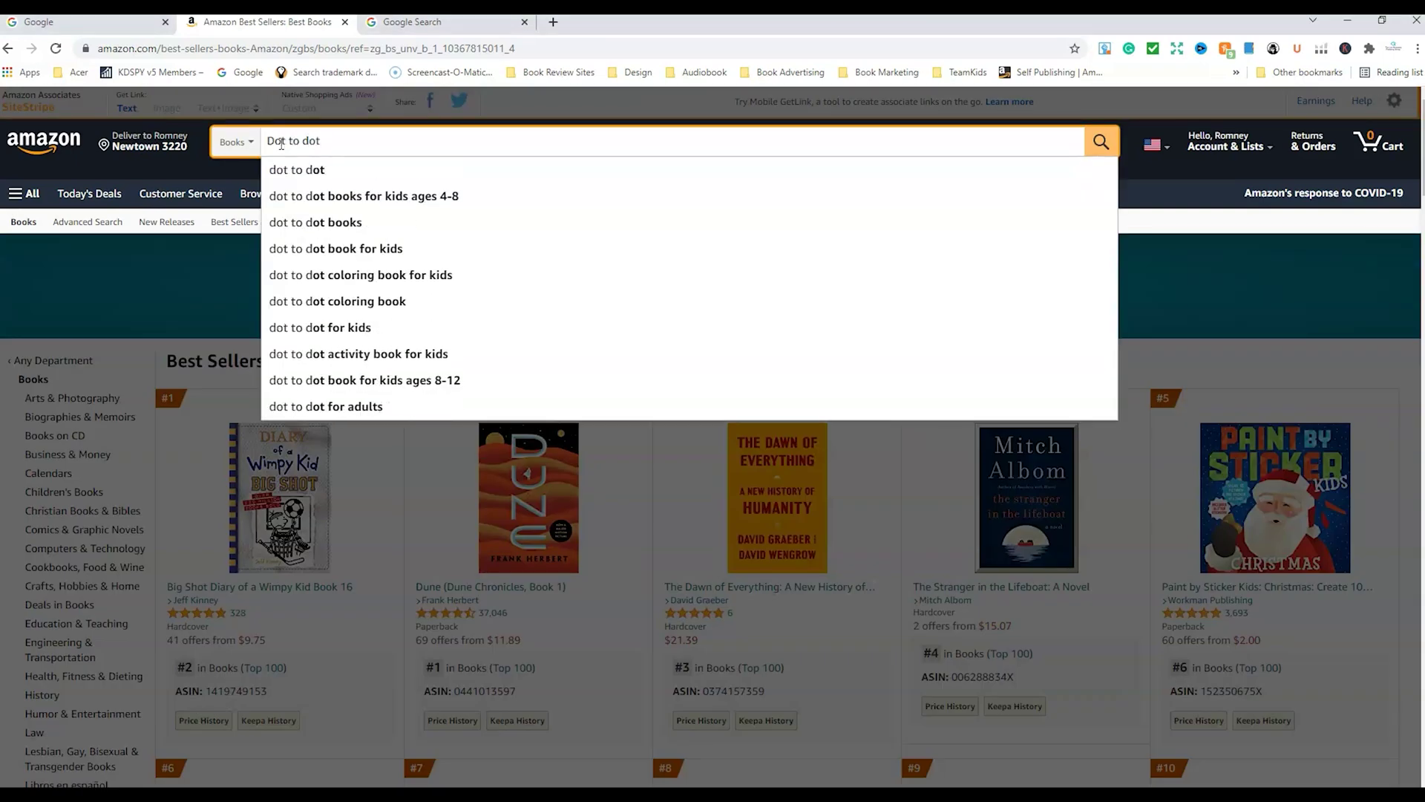
{"action": "type", "text": " number book"}
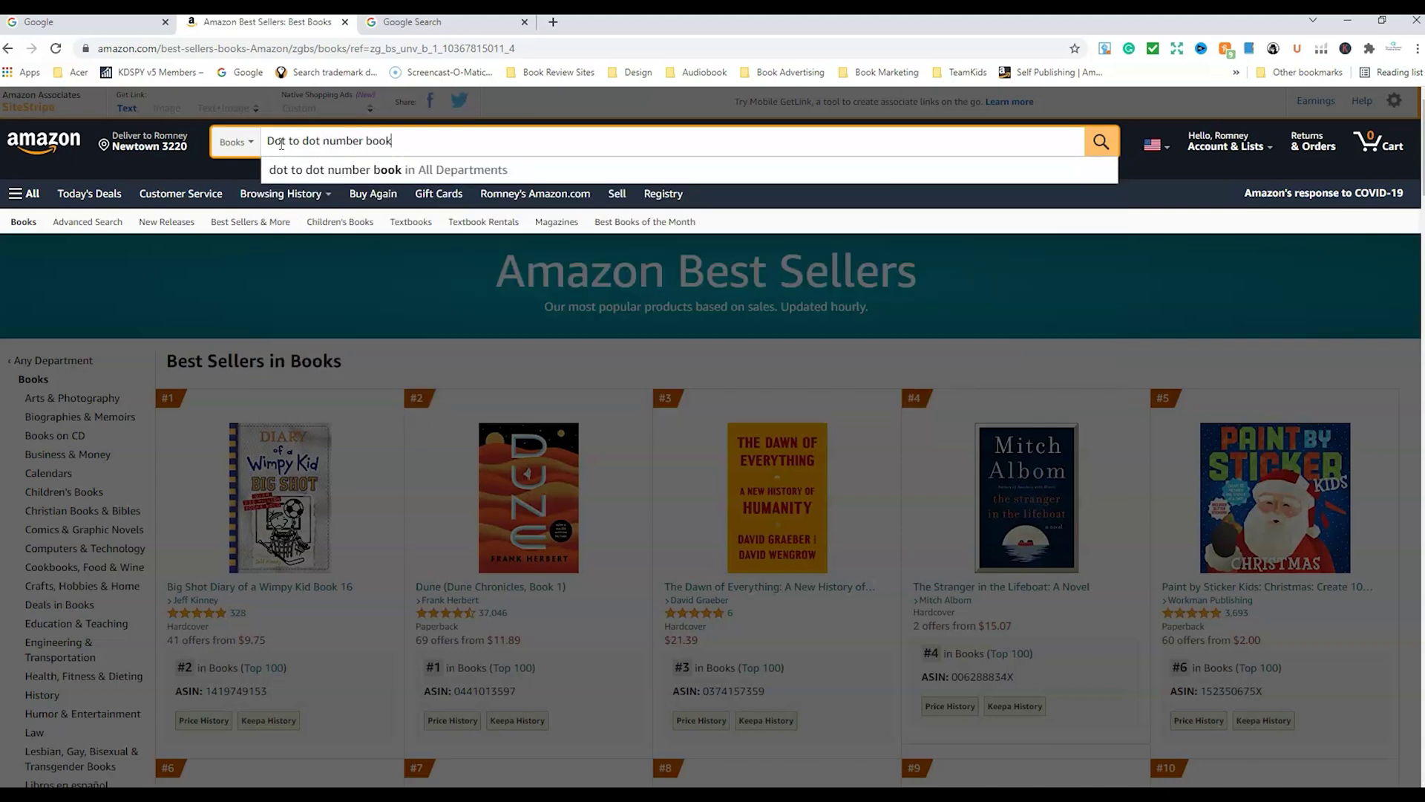
{"action": "type", "text": " for"}
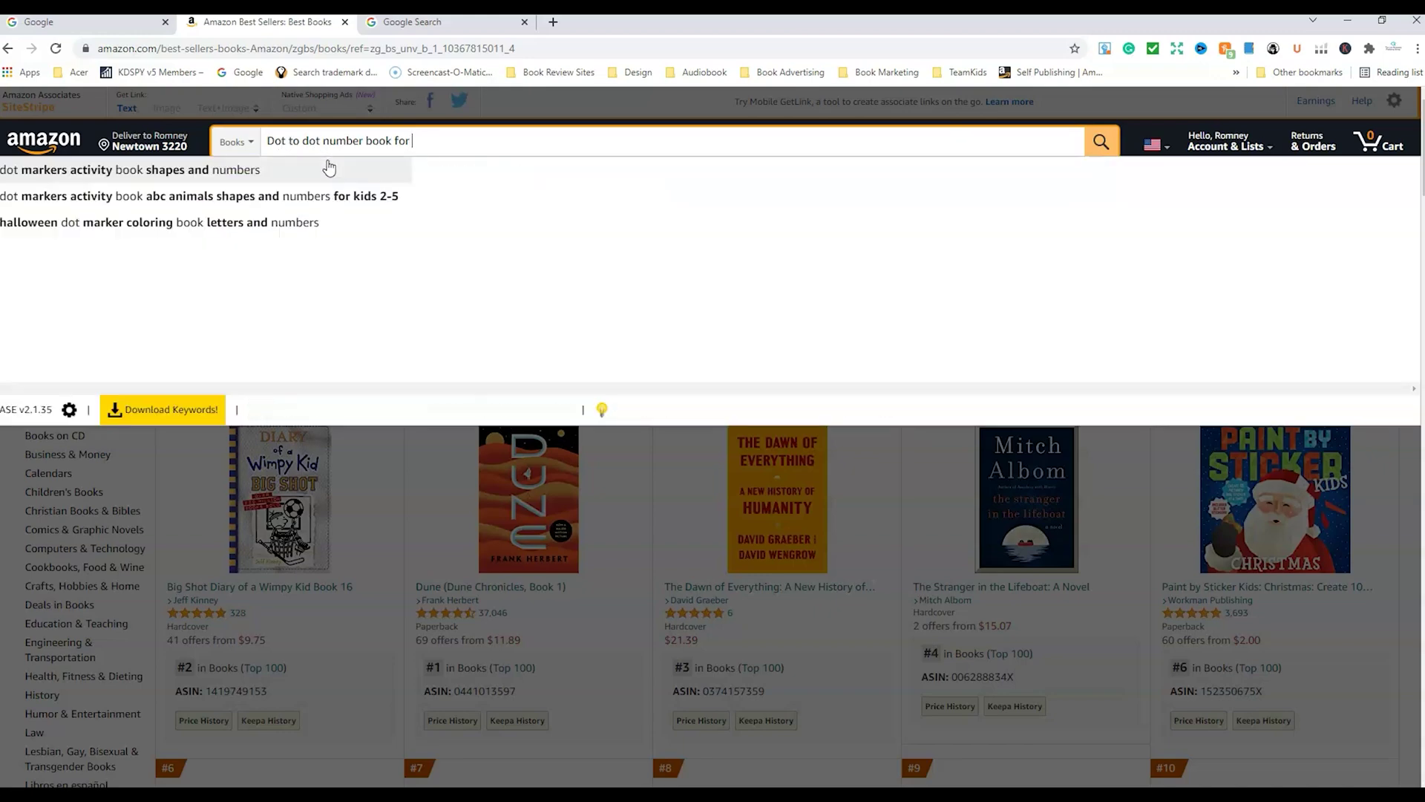
{"action": "left_click", "coordinate": [281, 198]}
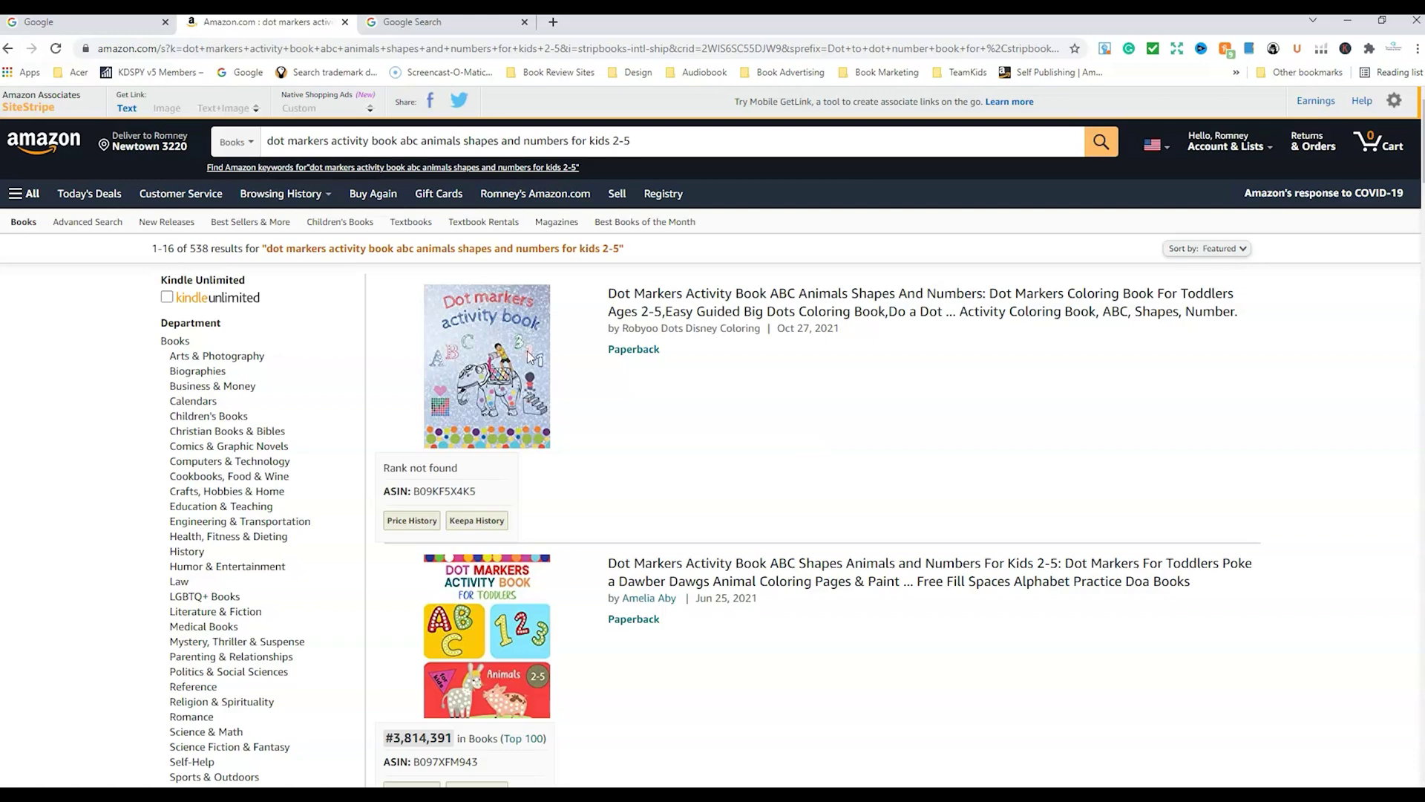
Look through the dot markers search results and compare the books' sales ranks, review counts and prices
{"action": "scroll", "coordinate": [872, 448], "scroll_direction": "down", "scroll_amount": 2}
{"action": "scroll", "coordinate": [873, 451], "scroll_direction": "down", "scroll_amount": 12}
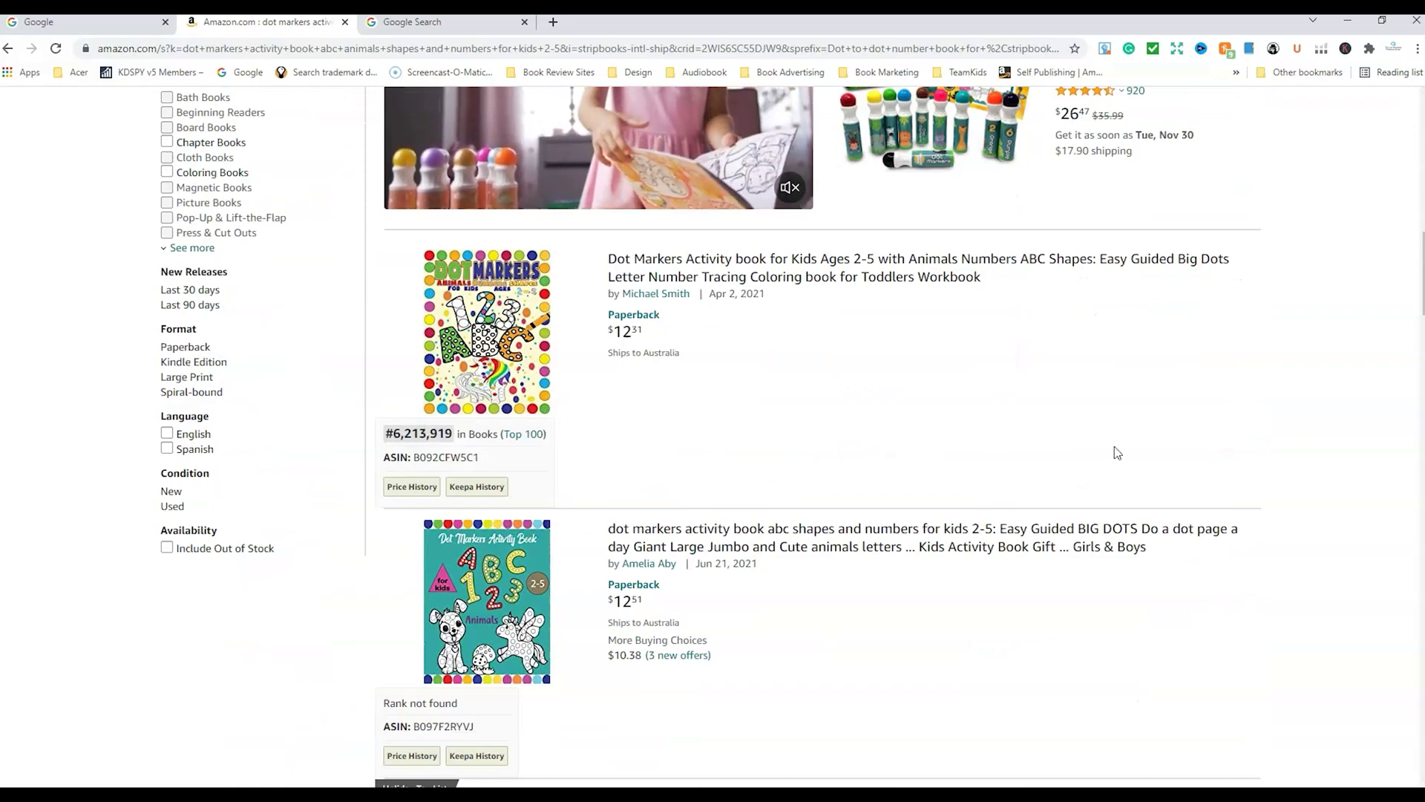
{"action": "scroll", "coordinate": [331, 465], "scroll_direction": "down", "scroll_amount": 8}
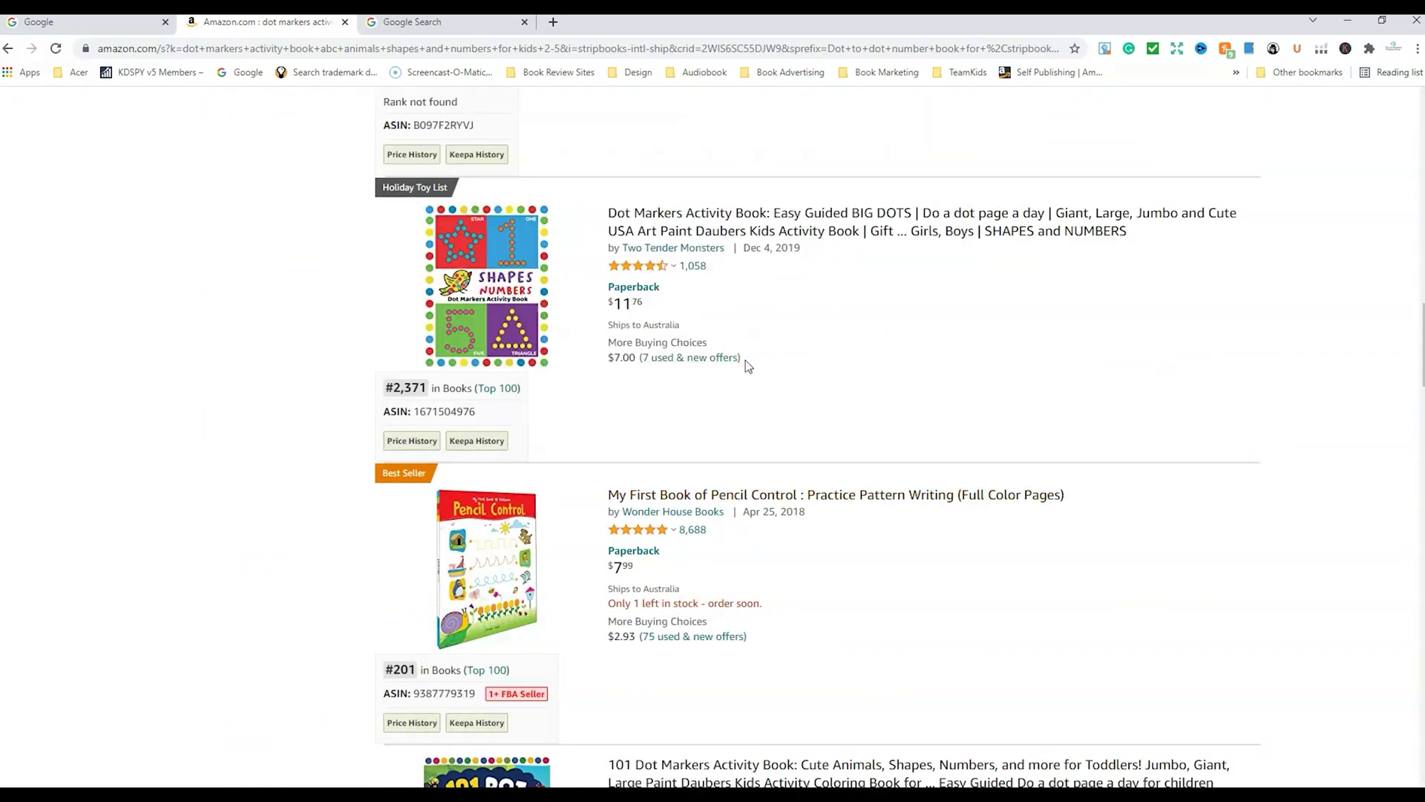
{"action": "scroll", "coordinate": [807, 382], "scroll_direction": "down", "scroll_amount": 3}
{"action": "scroll", "coordinate": [826, 423], "scroll_direction": "up", "scroll_amount": 7}
{"action": "scroll", "coordinate": [829, 422], "scroll_direction": "down", "scroll_amount": 13}
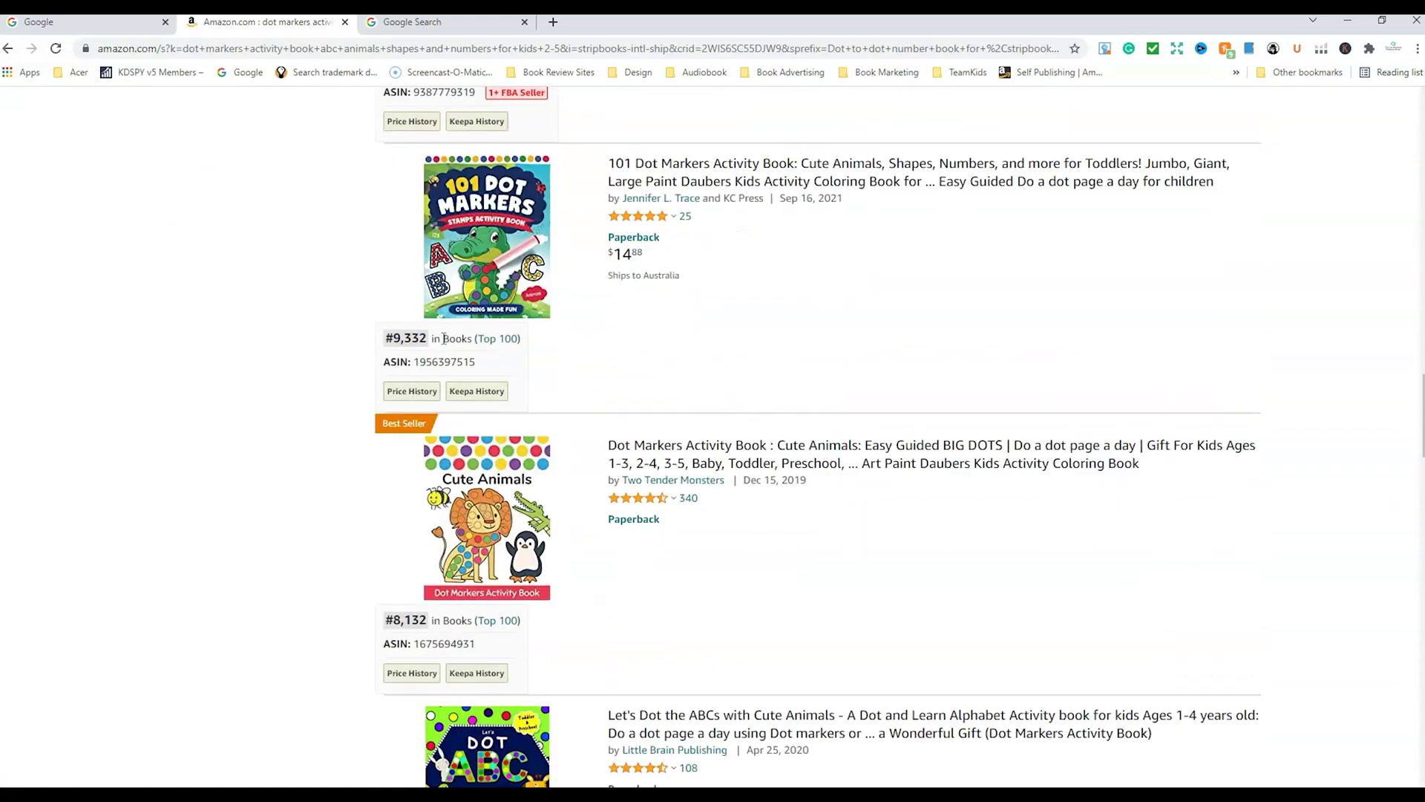
{"action": "scroll", "coordinate": [1004, 345], "scroll_direction": "up", "scroll_amount": 20}
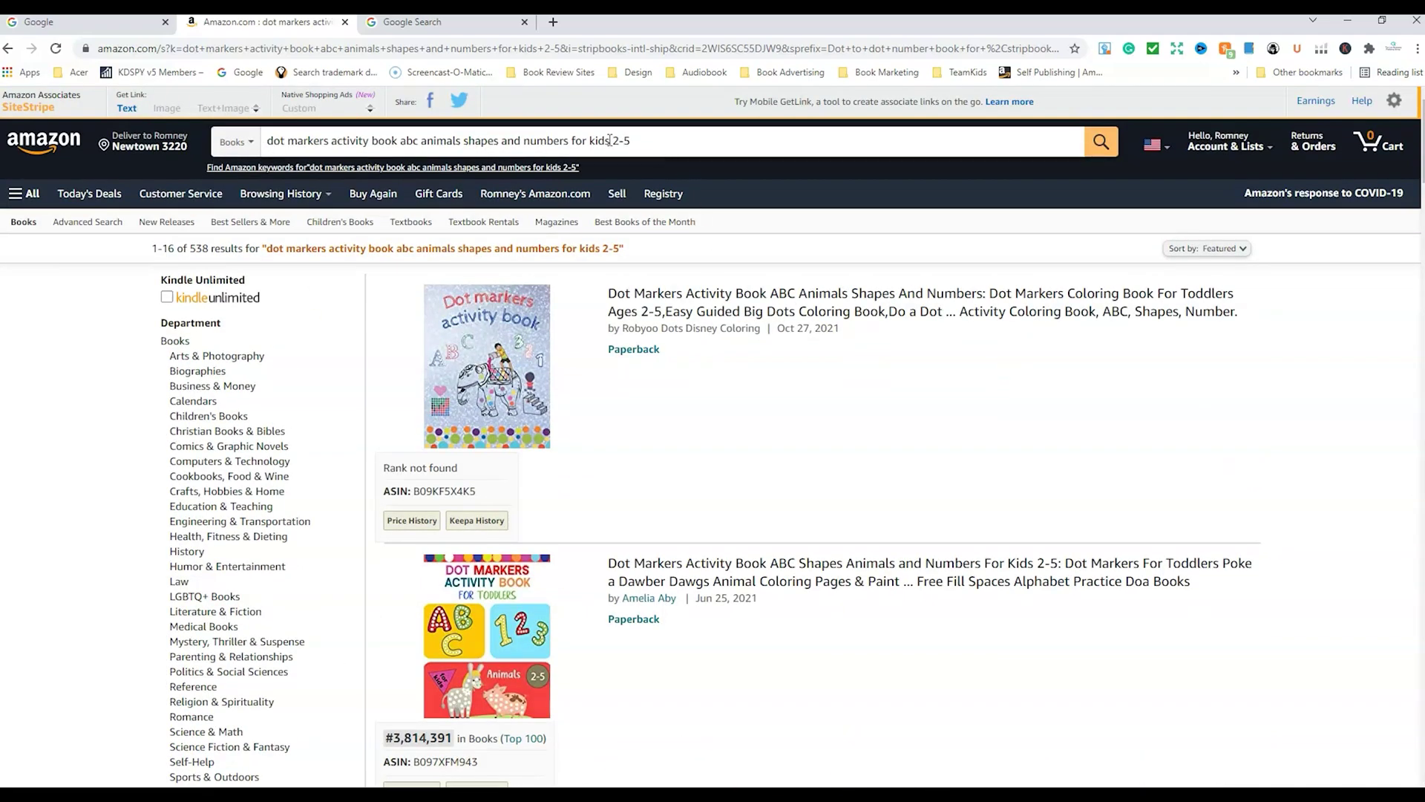
Analyse the search results in KDSPY, exclude the first, third and fourth books from the averages, and check the popularity and competition ratings
{"action": "left_click", "coordinate": [1273, 49]}
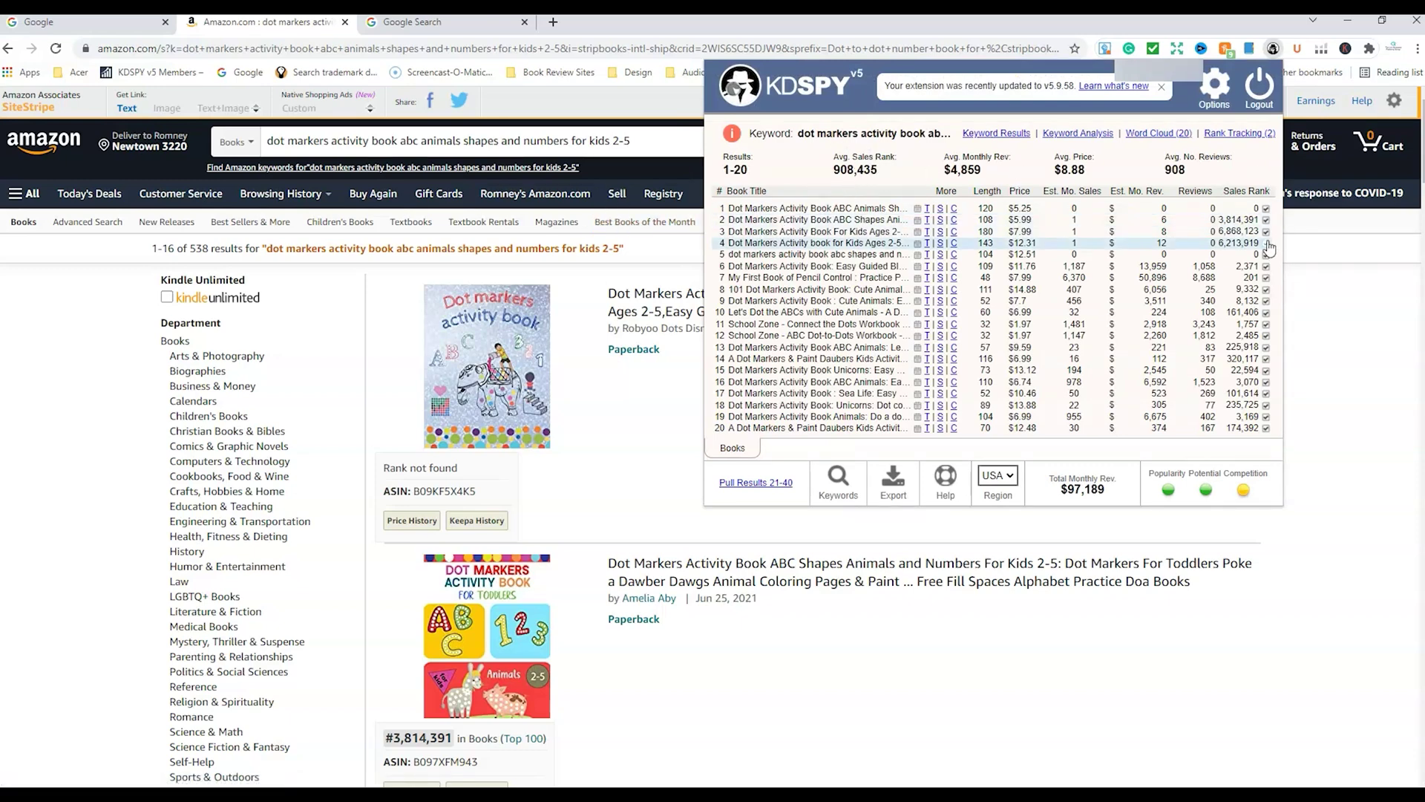
{"action": "mouse_move", "coordinate": [920, 225]}
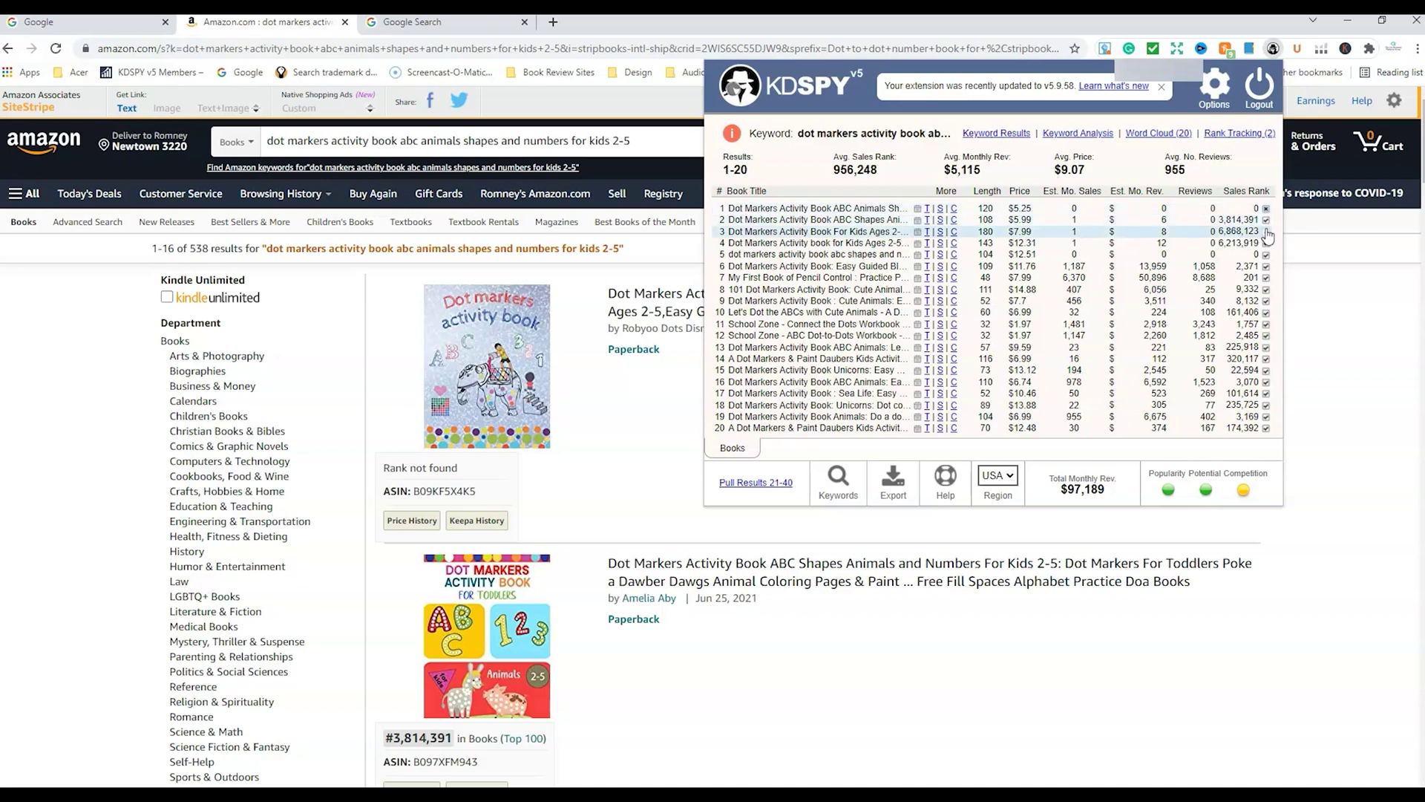
{"action": "left_click", "coordinate": [1267, 231]}
{"action": "left_click", "coordinate": [1266, 243]}
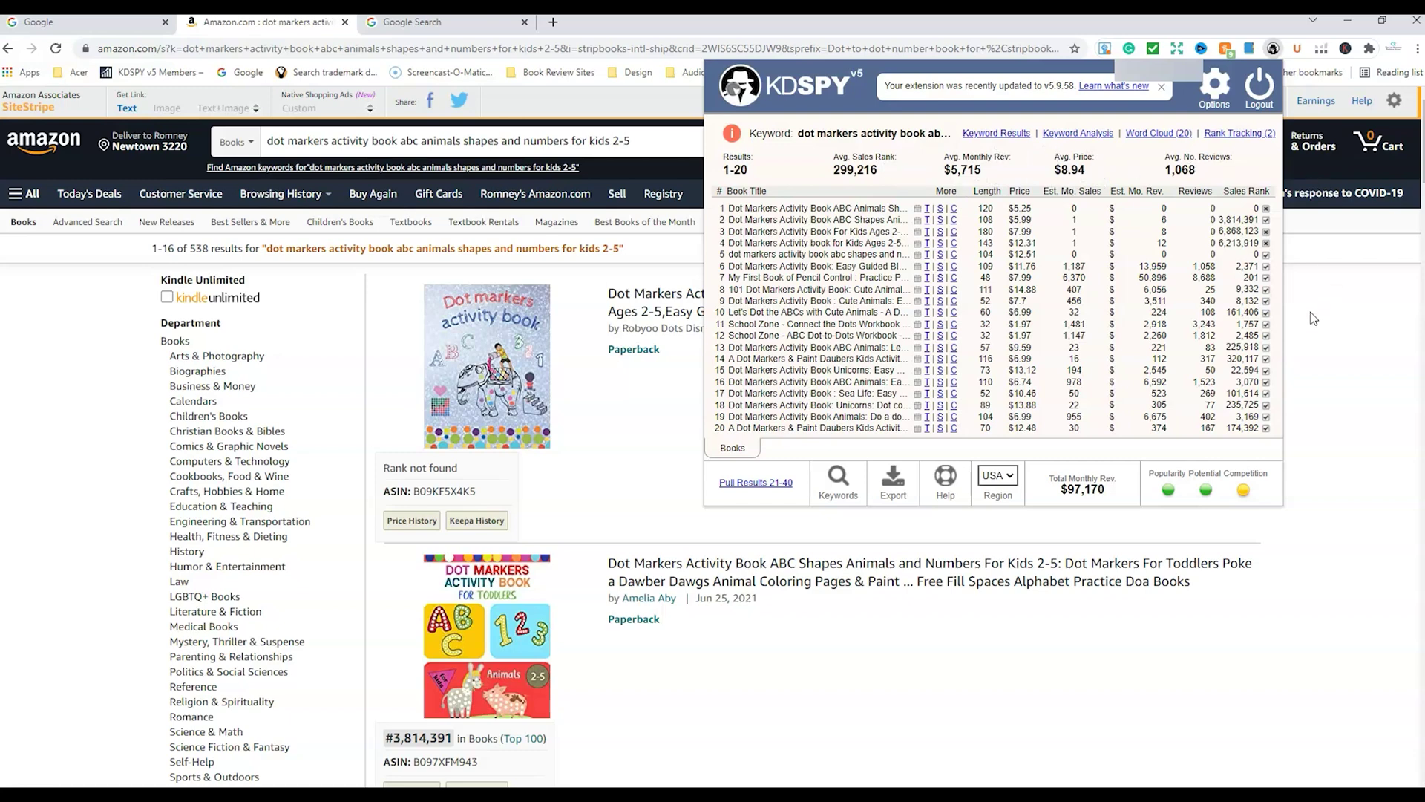
{"action": "mouse_move", "coordinate": [1169, 492]}
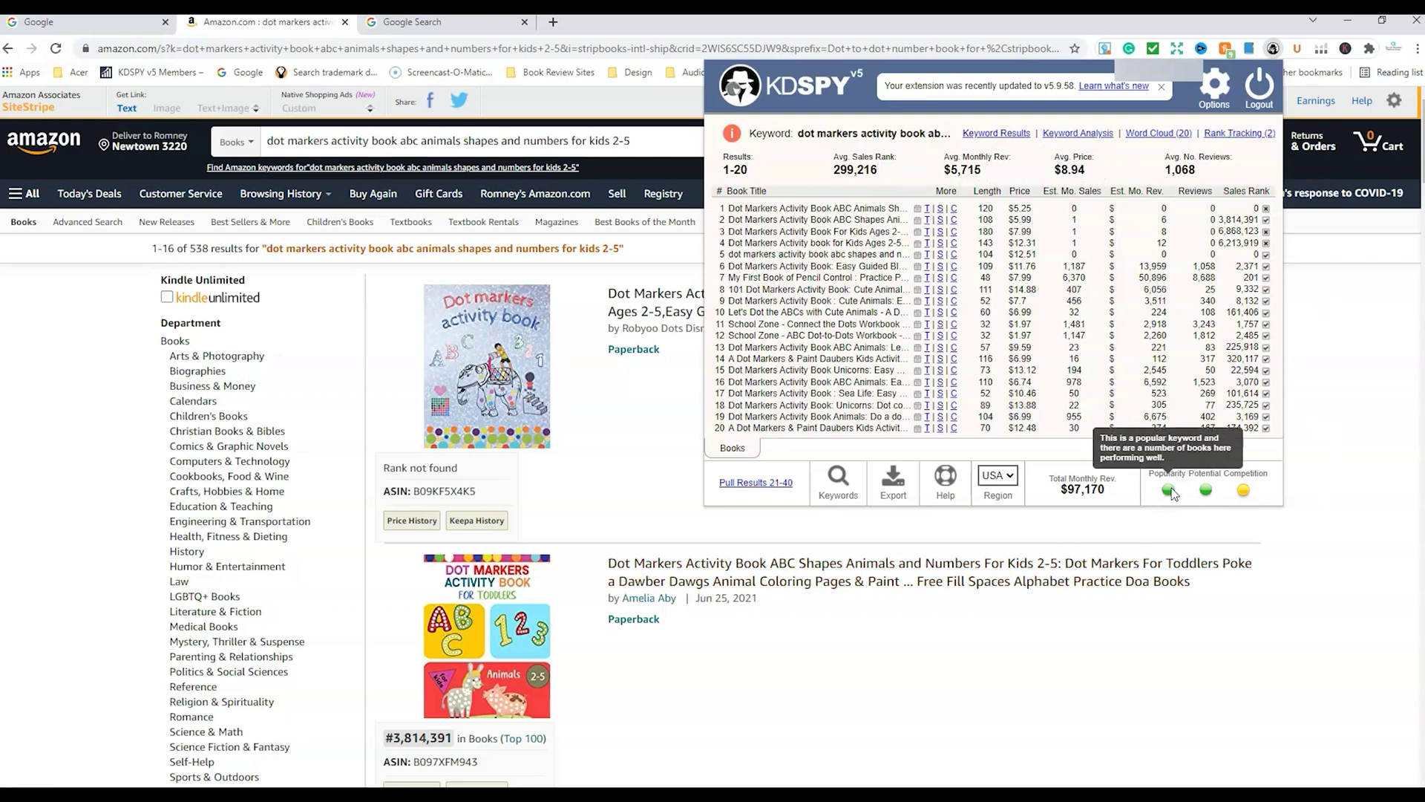
{"action": "mouse_move", "coordinate": [1244, 491]}
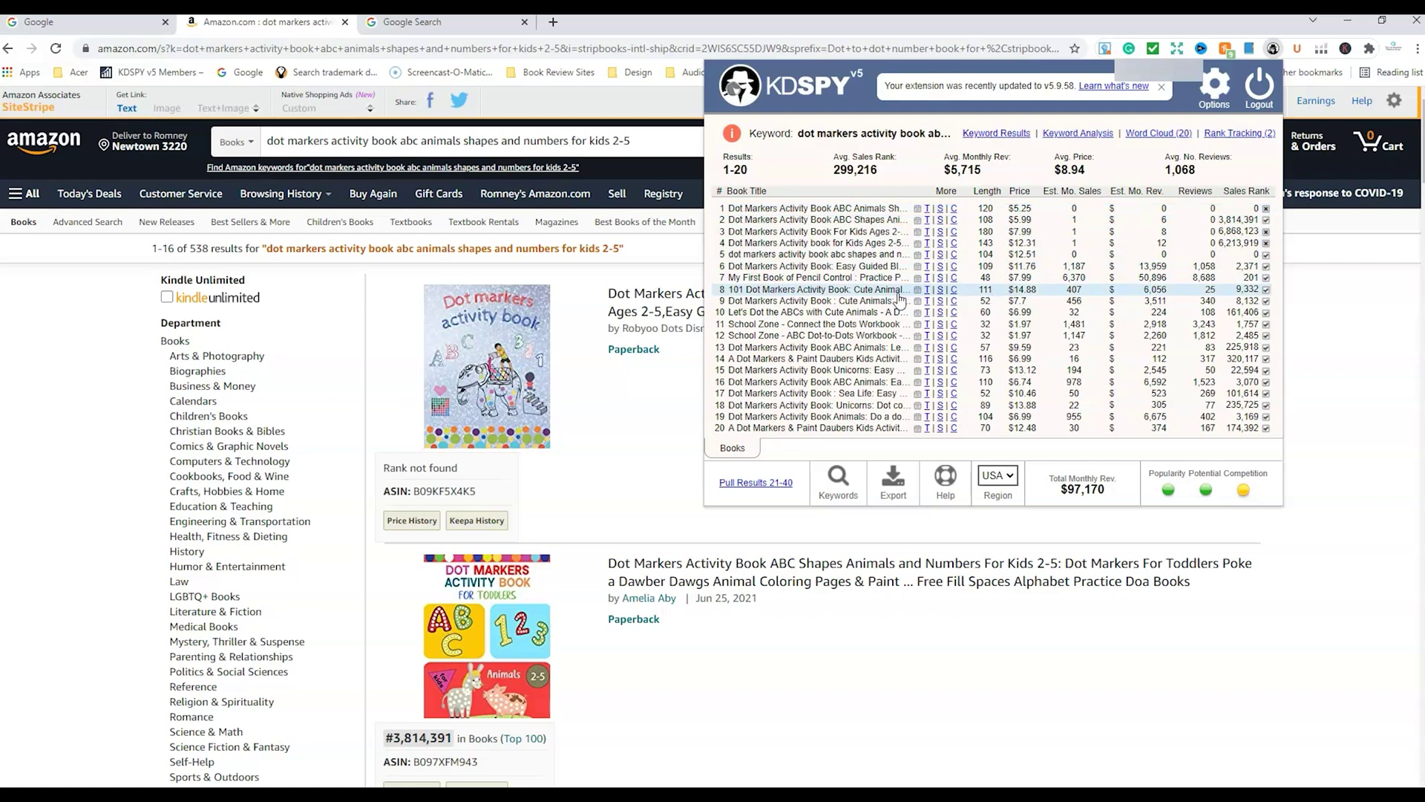
Open the 101 Dot Markers Activity Book page, start tracking its sales rank in KDSPY, and close the extension
{"action": "left_click", "coordinate": [867, 291]}
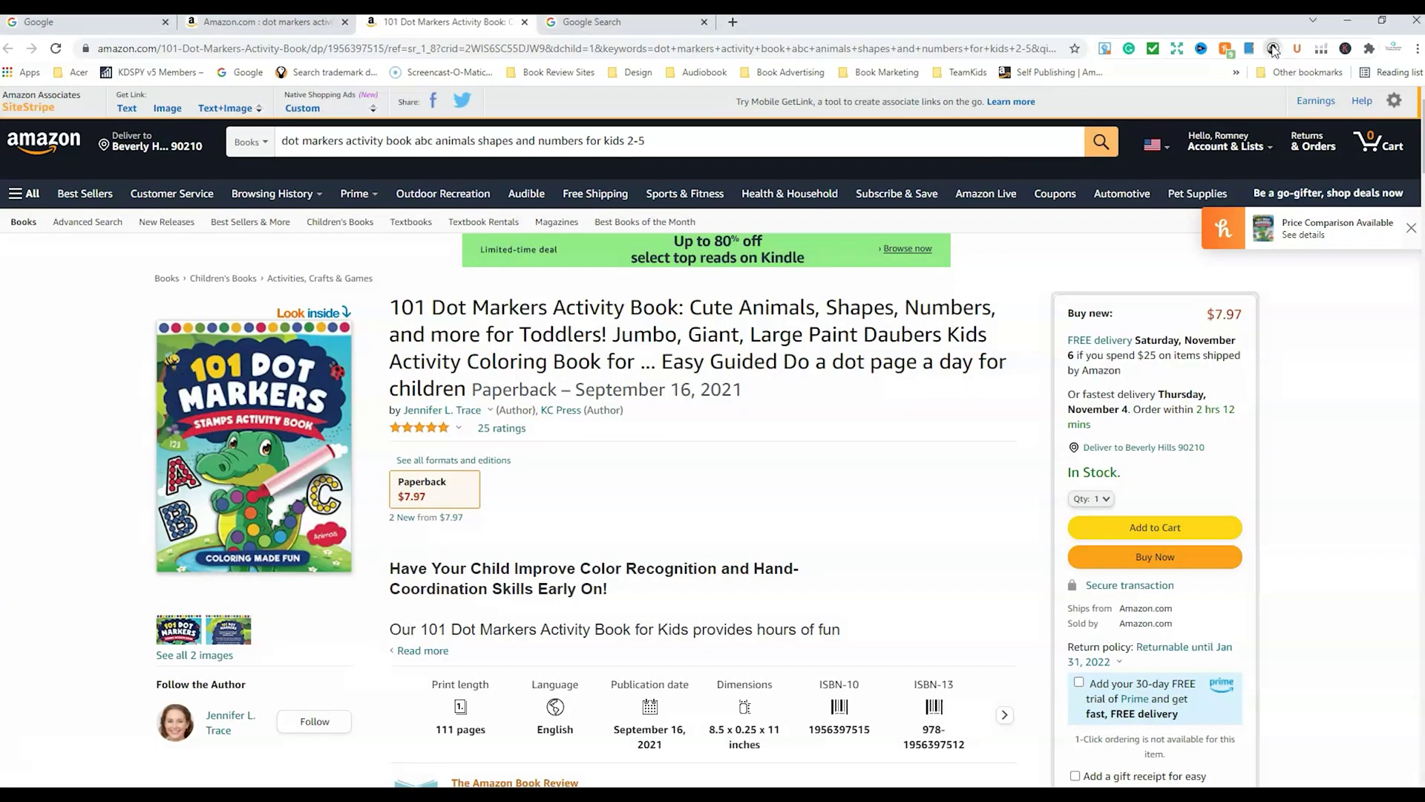
{"action": "left_click", "coordinate": [1273, 48]}
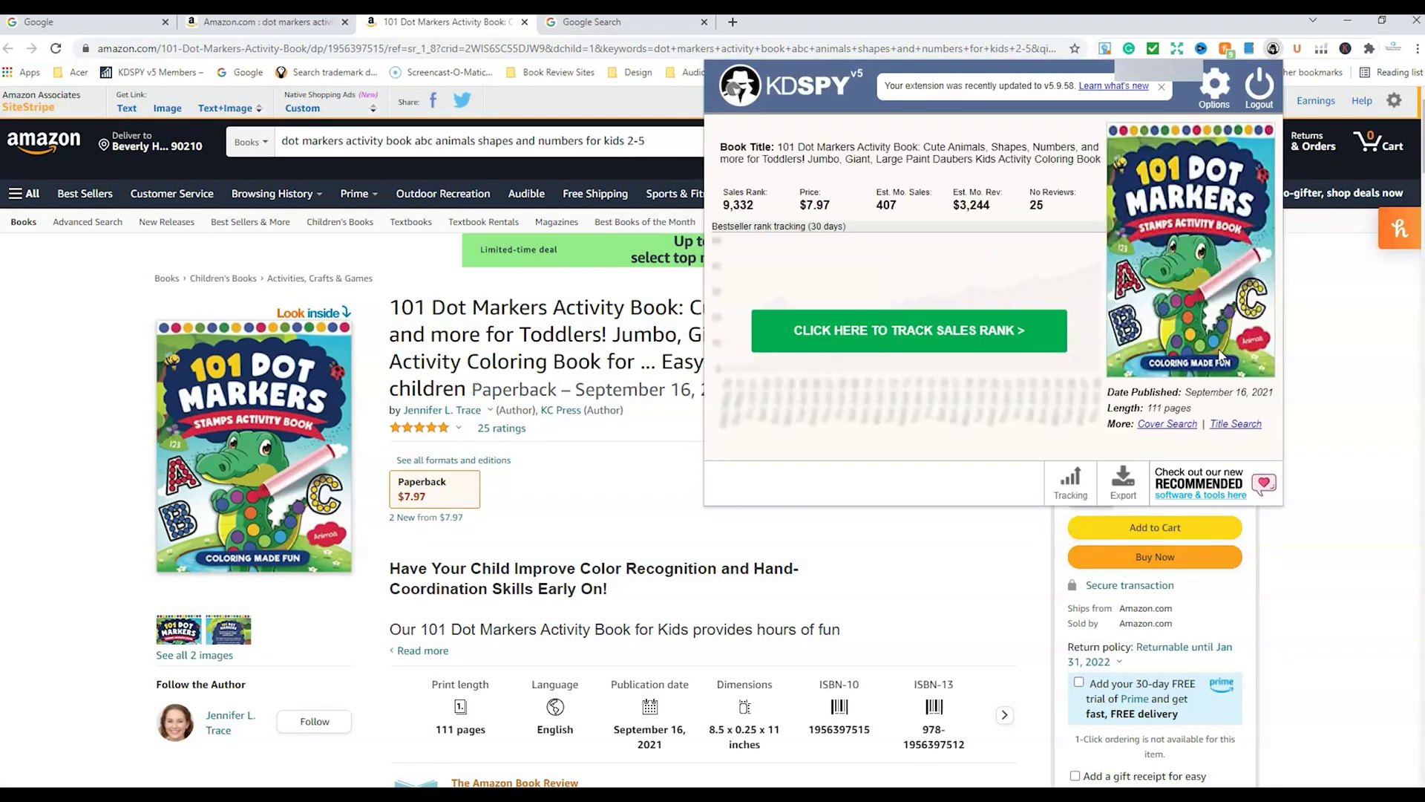
{"action": "left_click", "coordinate": [883, 332]}
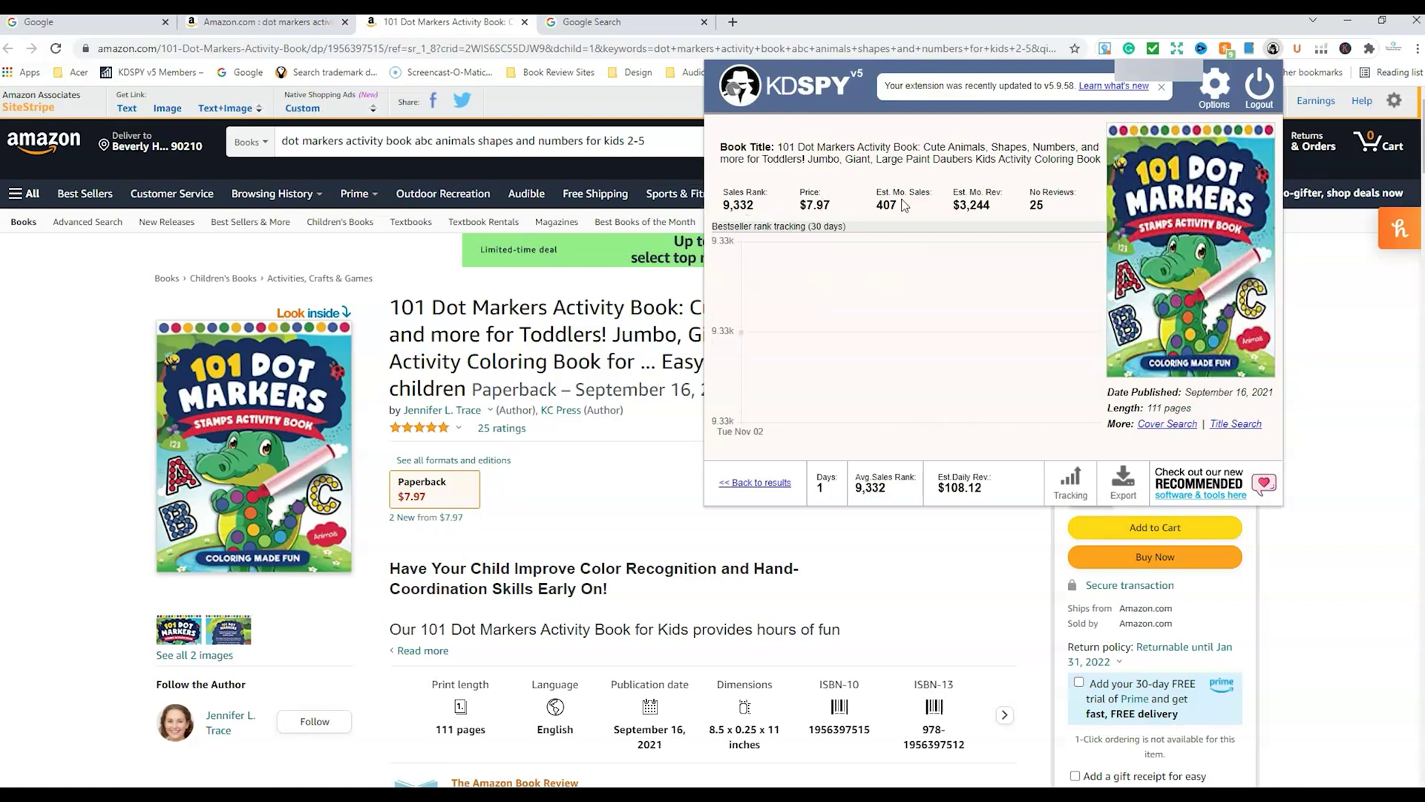
{"action": "left_click", "coordinate": [781, 481]}
{"action": "left_click", "coordinate": [1293, 357]}
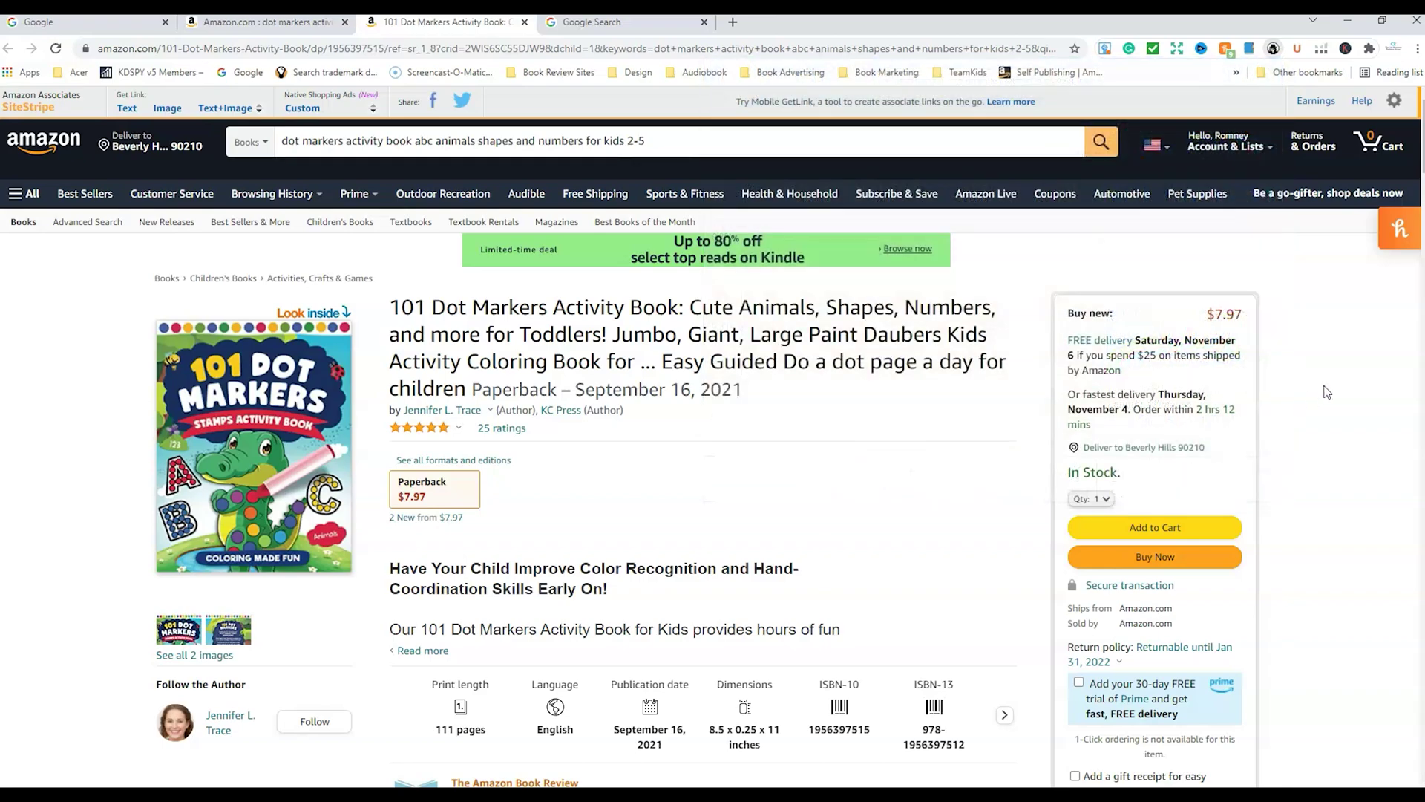
Examine the 101 Dot Markers book's related products, product details, category ranks and customer reviews
{"action": "scroll", "coordinate": [759, 399], "scroll_direction": "down", "scroll_amount": 15}
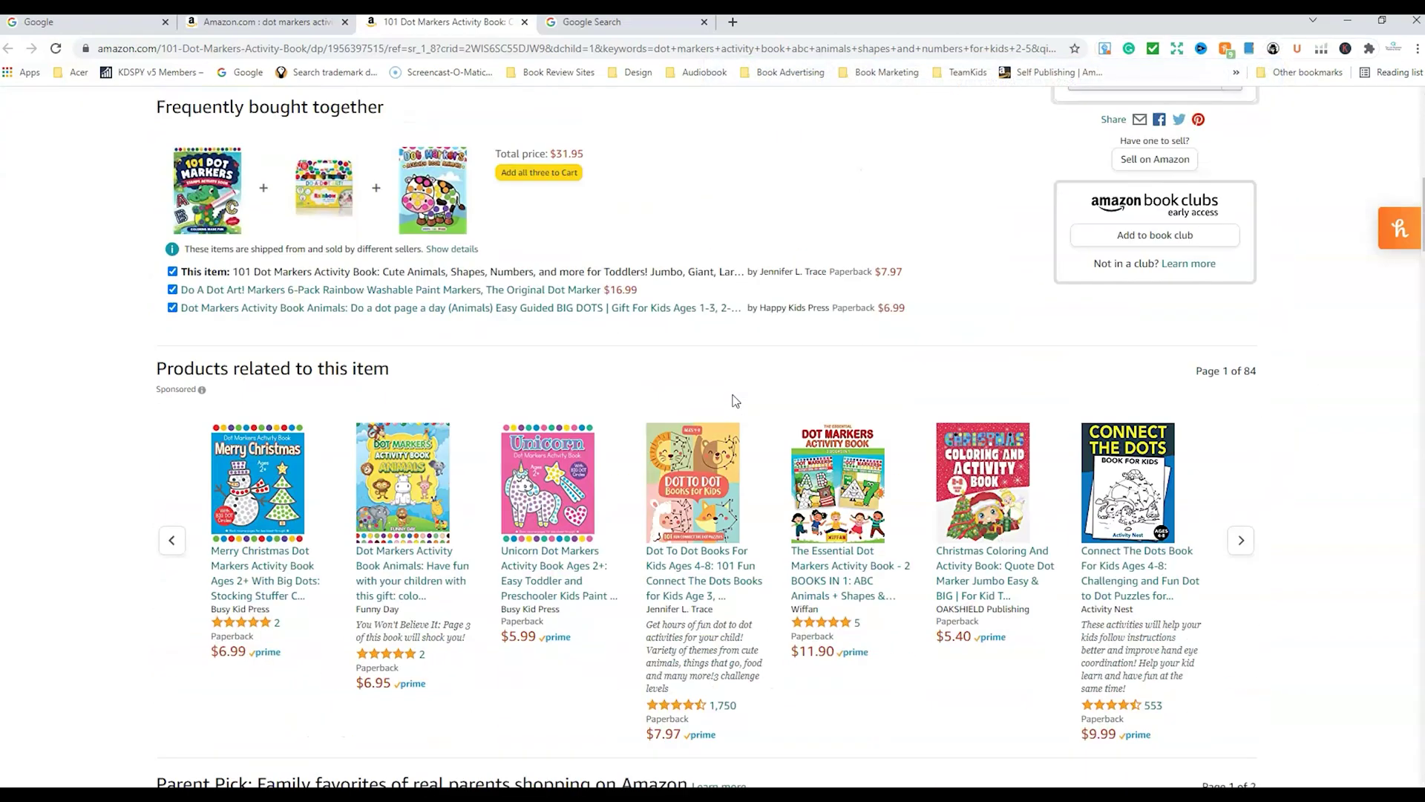
{"action": "scroll", "coordinate": [733, 400], "scroll_direction": "down", "scroll_amount": 10}
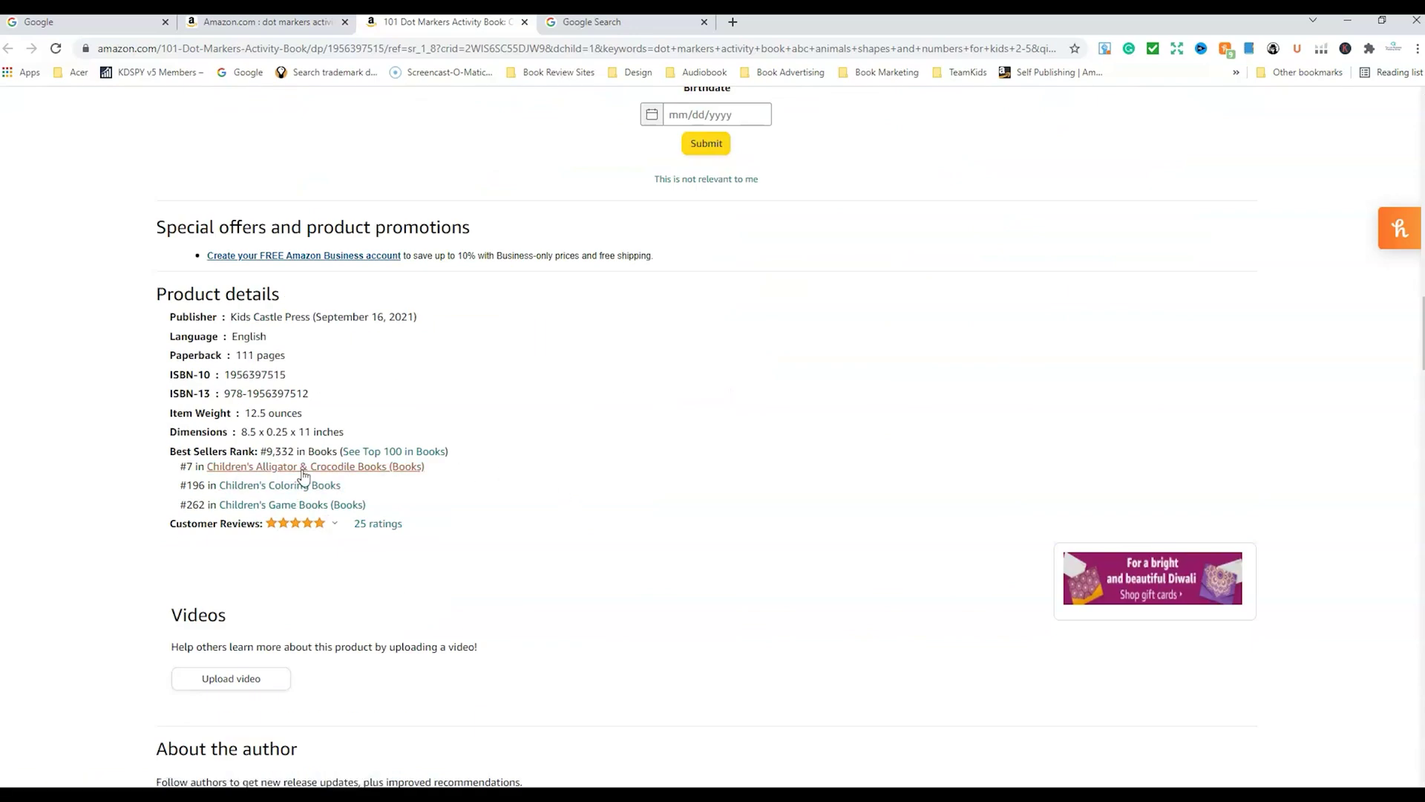
{"action": "scroll", "coordinate": [653, 446], "scroll_direction": "down", "scroll_amount": 5}
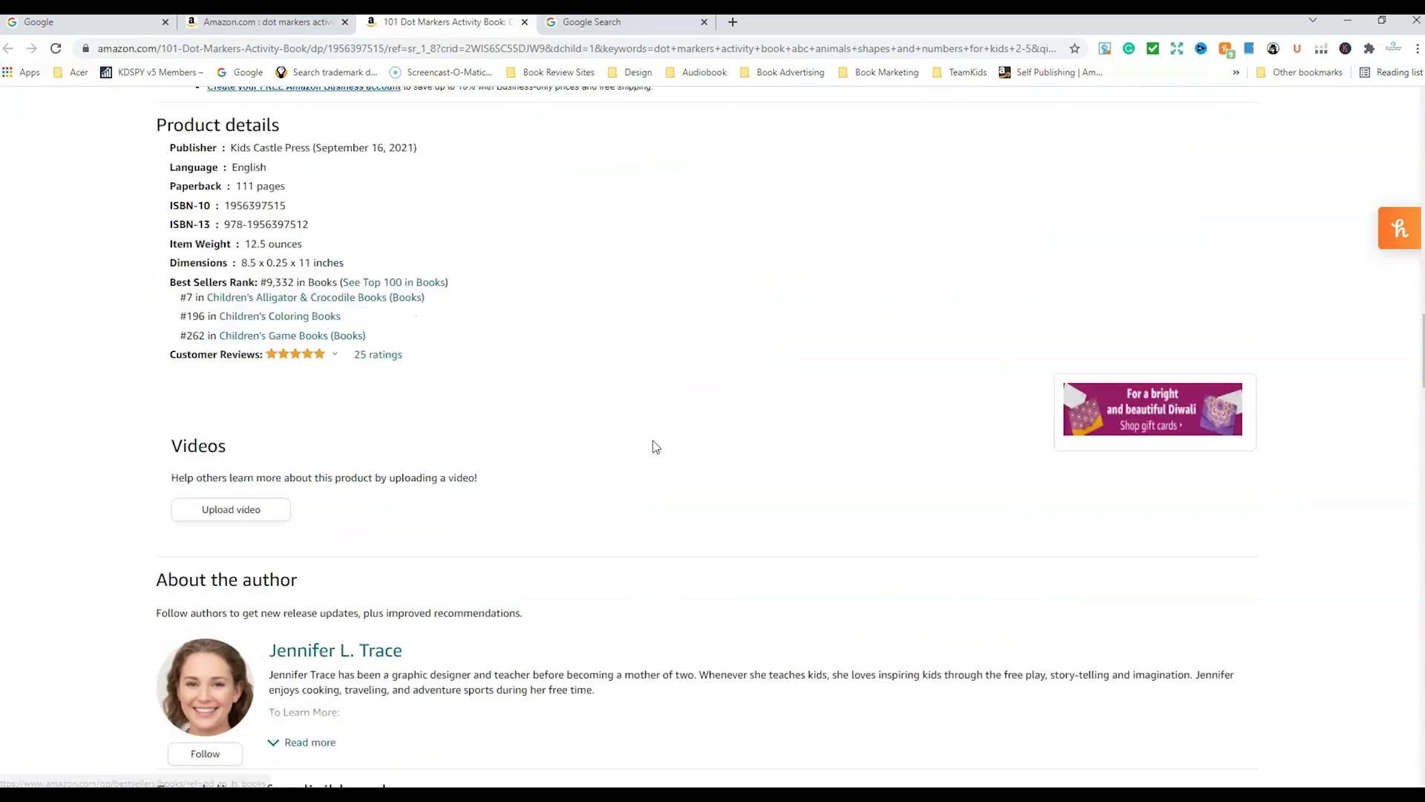
{"action": "scroll", "coordinate": [656, 446], "scroll_direction": "down", "scroll_amount": 11}
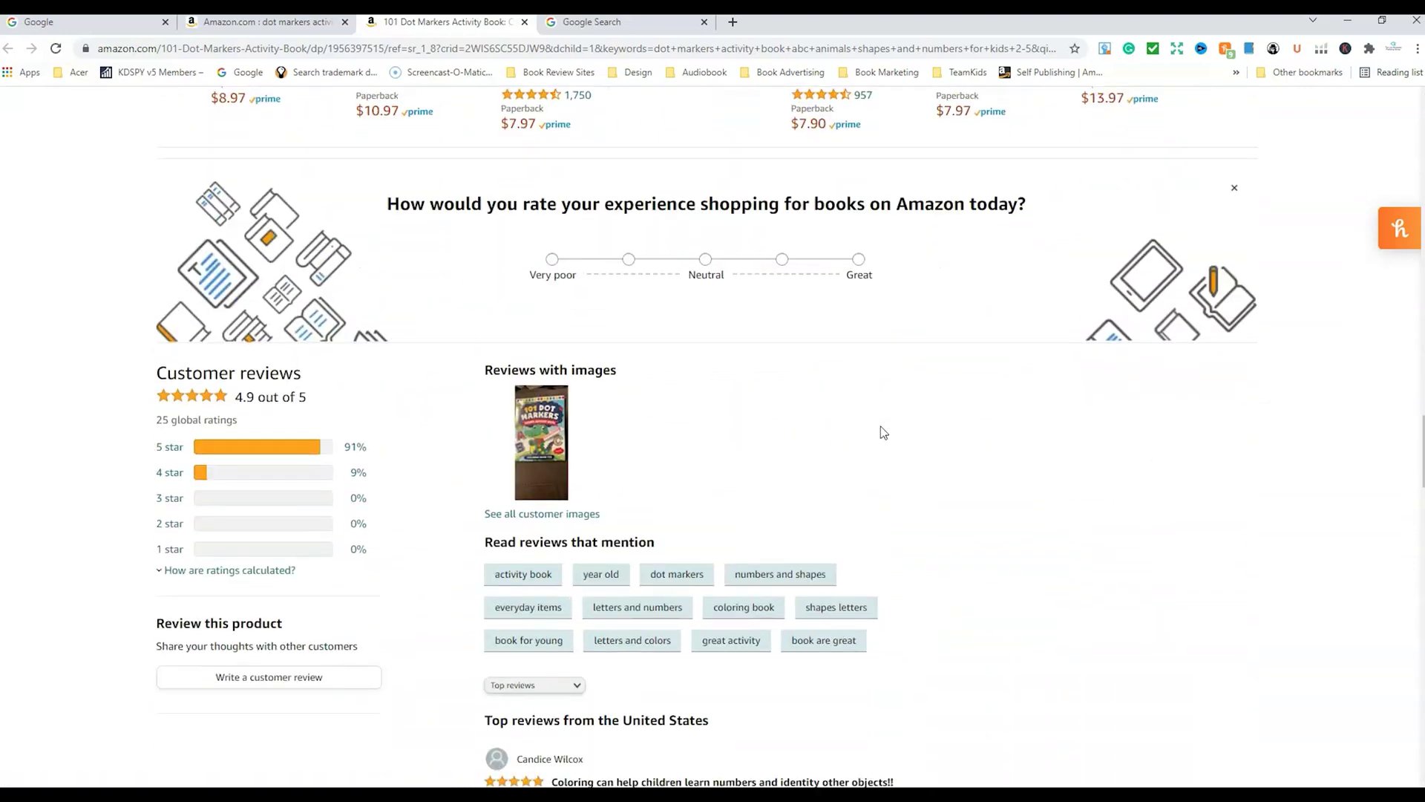
{"action": "scroll", "coordinate": [865, 465], "scroll_direction": "down", "scroll_amount": 6}
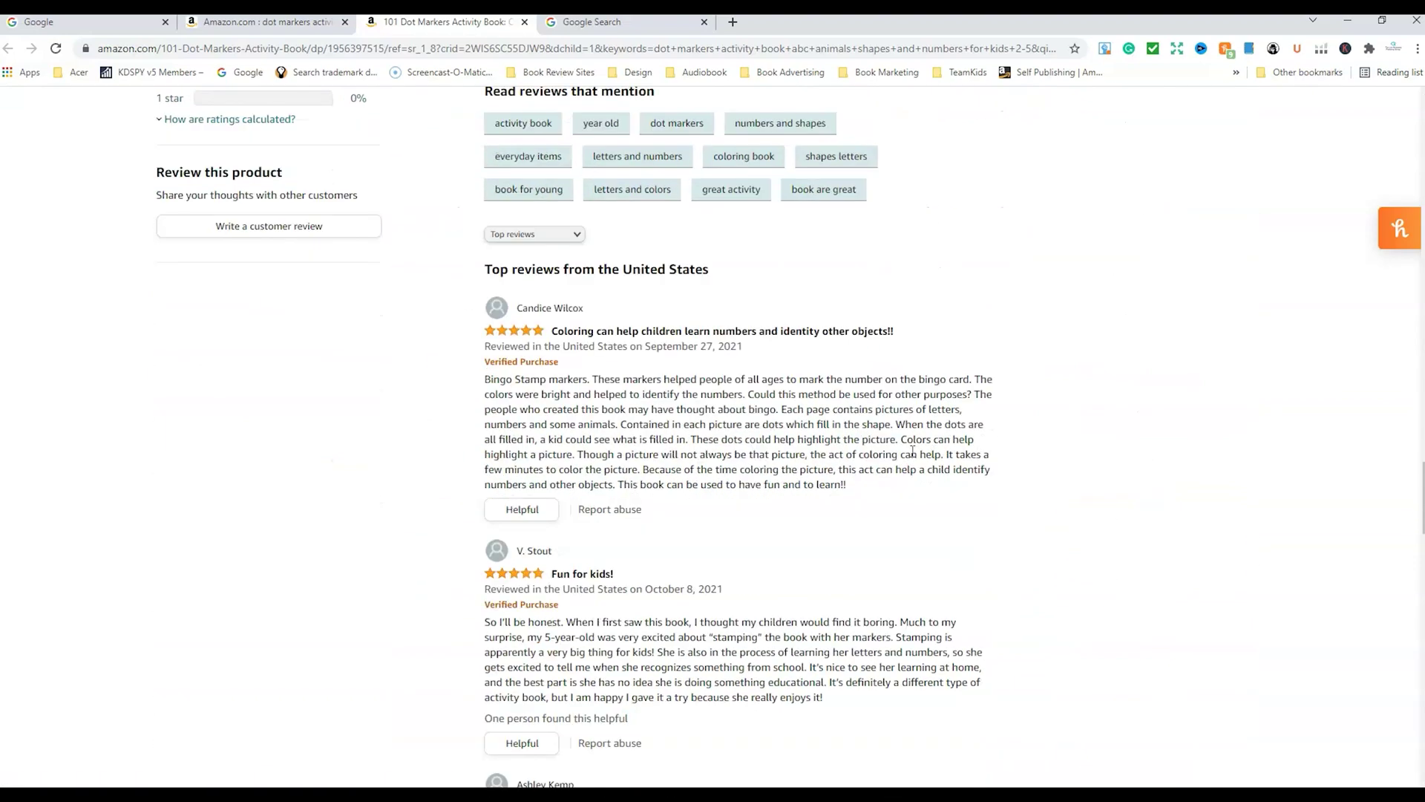
{"action": "scroll", "coordinate": [653, 503], "scroll_direction": "down", "scroll_amount": 9}
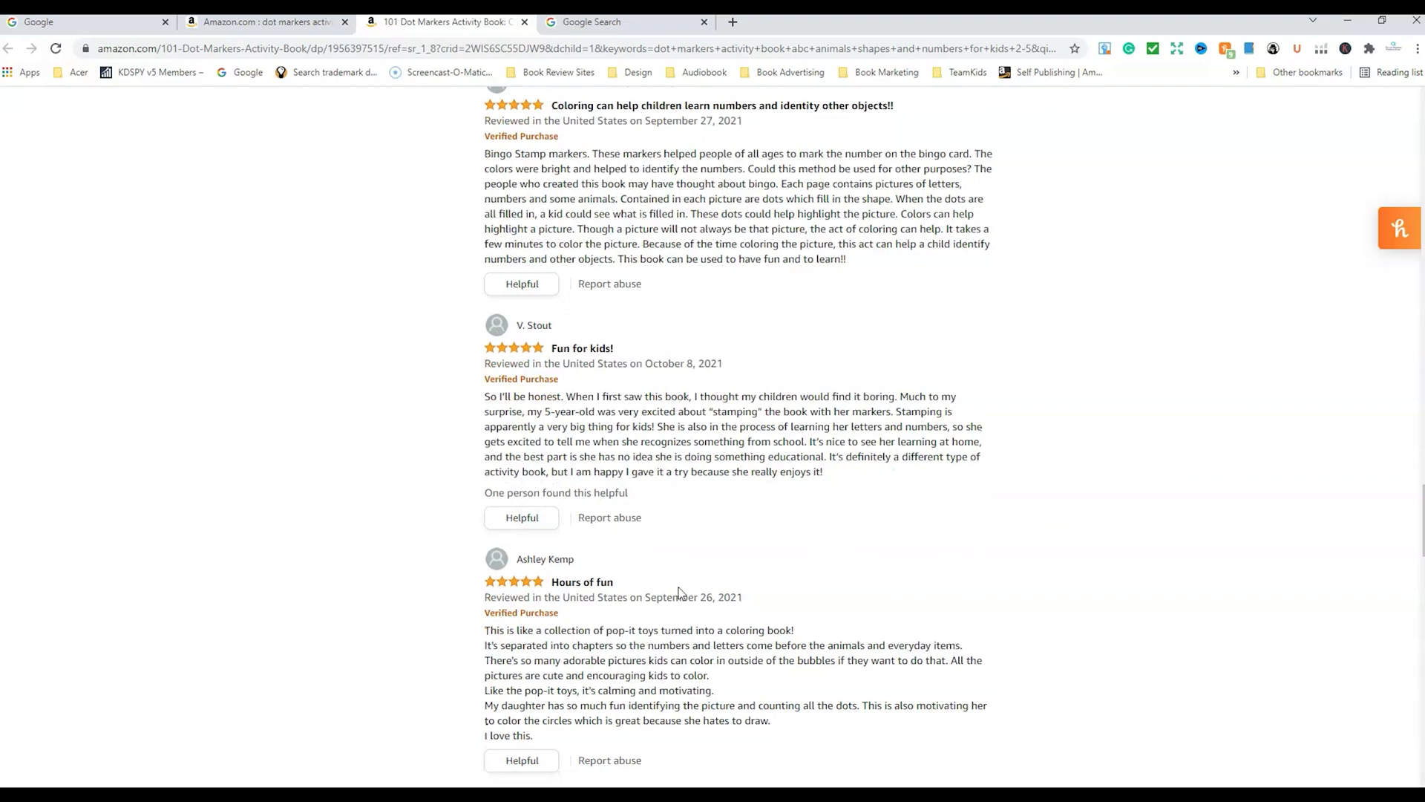
{"action": "scroll", "coordinate": [680, 581], "scroll_direction": "down", "scroll_amount": 7}
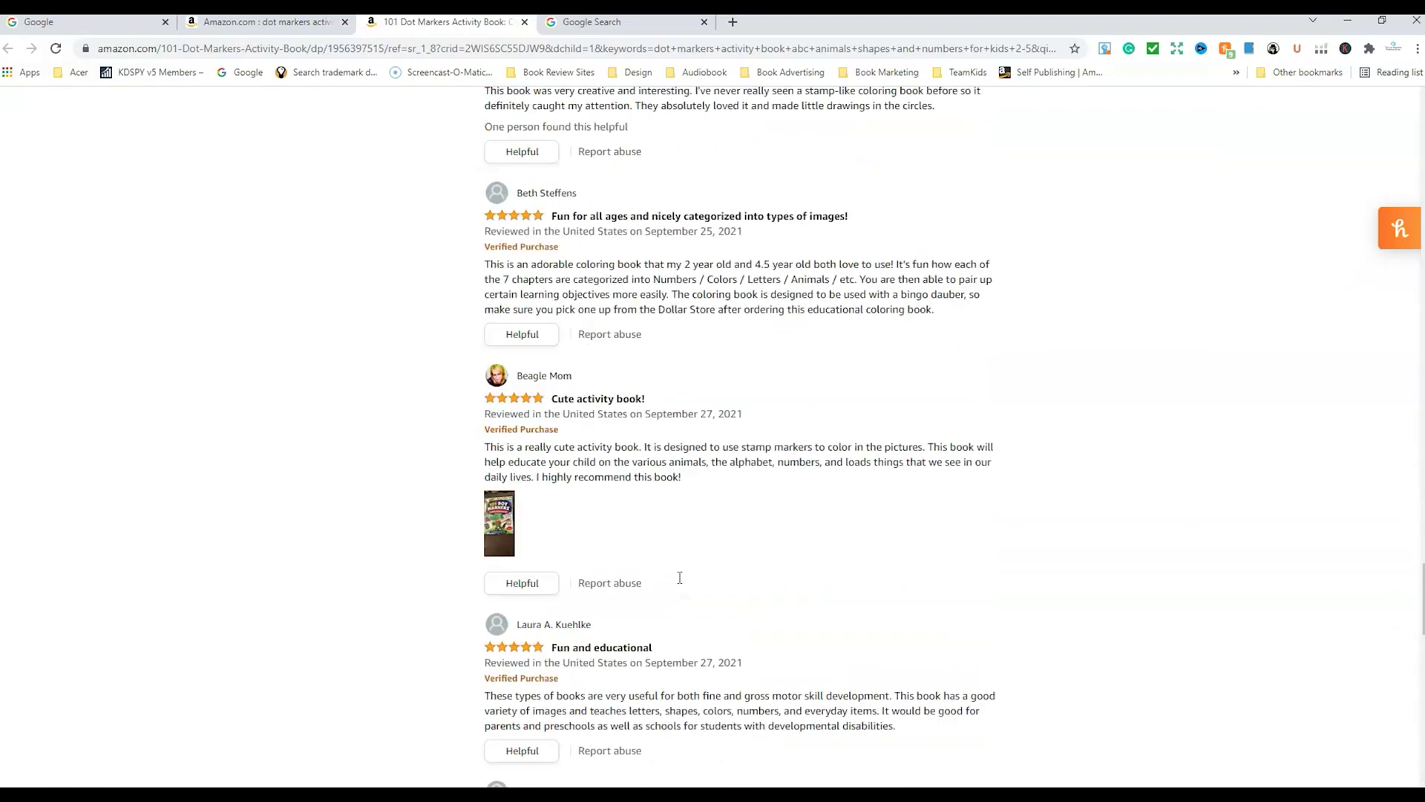
{"action": "scroll", "coordinate": [679, 575], "scroll_direction": "up", "scroll_amount": 13}
{"action": "scroll", "coordinate": [680, 574], "scroll_direction": "up", "scroll_amount": 20}
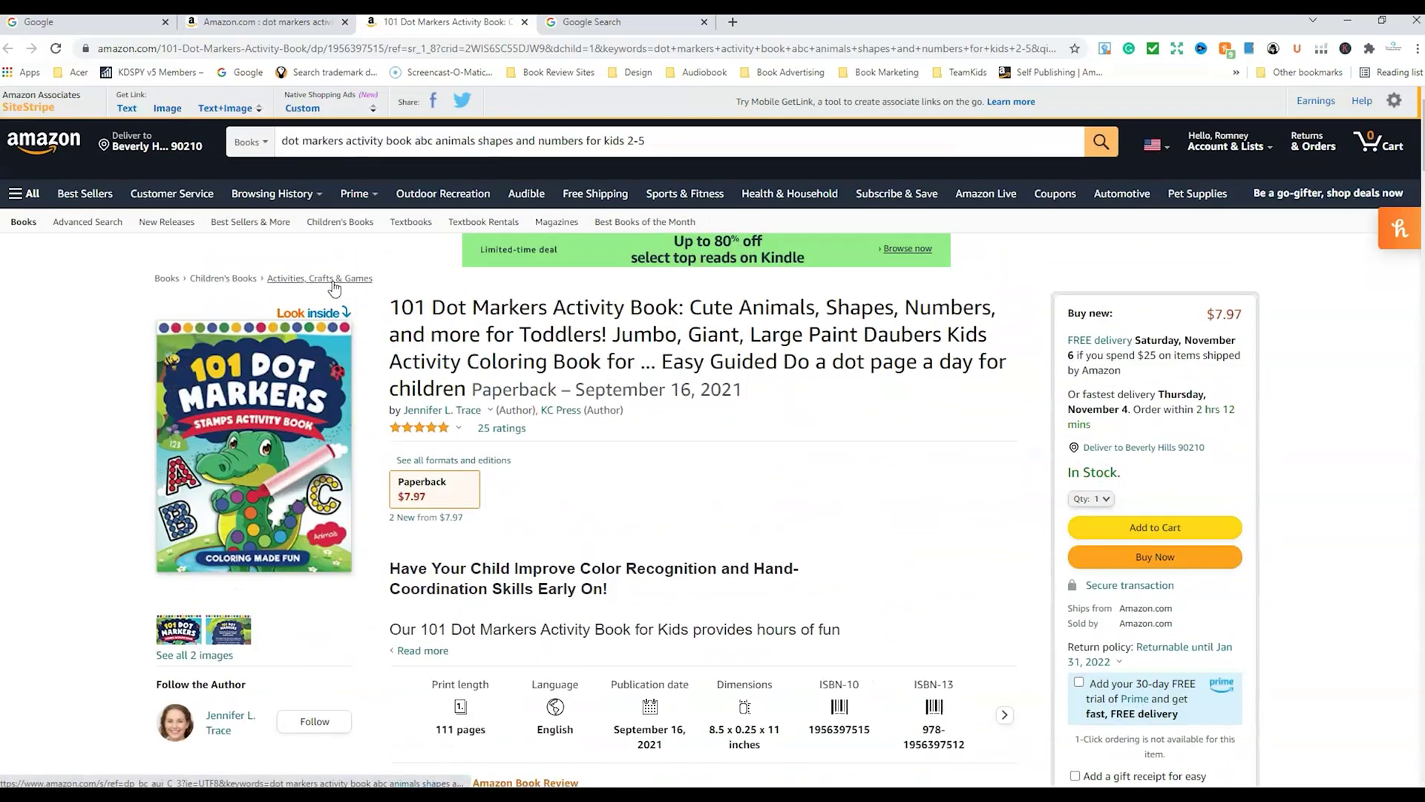
Open the book's Activities, Crafts & Games category results and rerun the same search in the Books department
{"action": "left_click", "coordinate": [340, 280]}
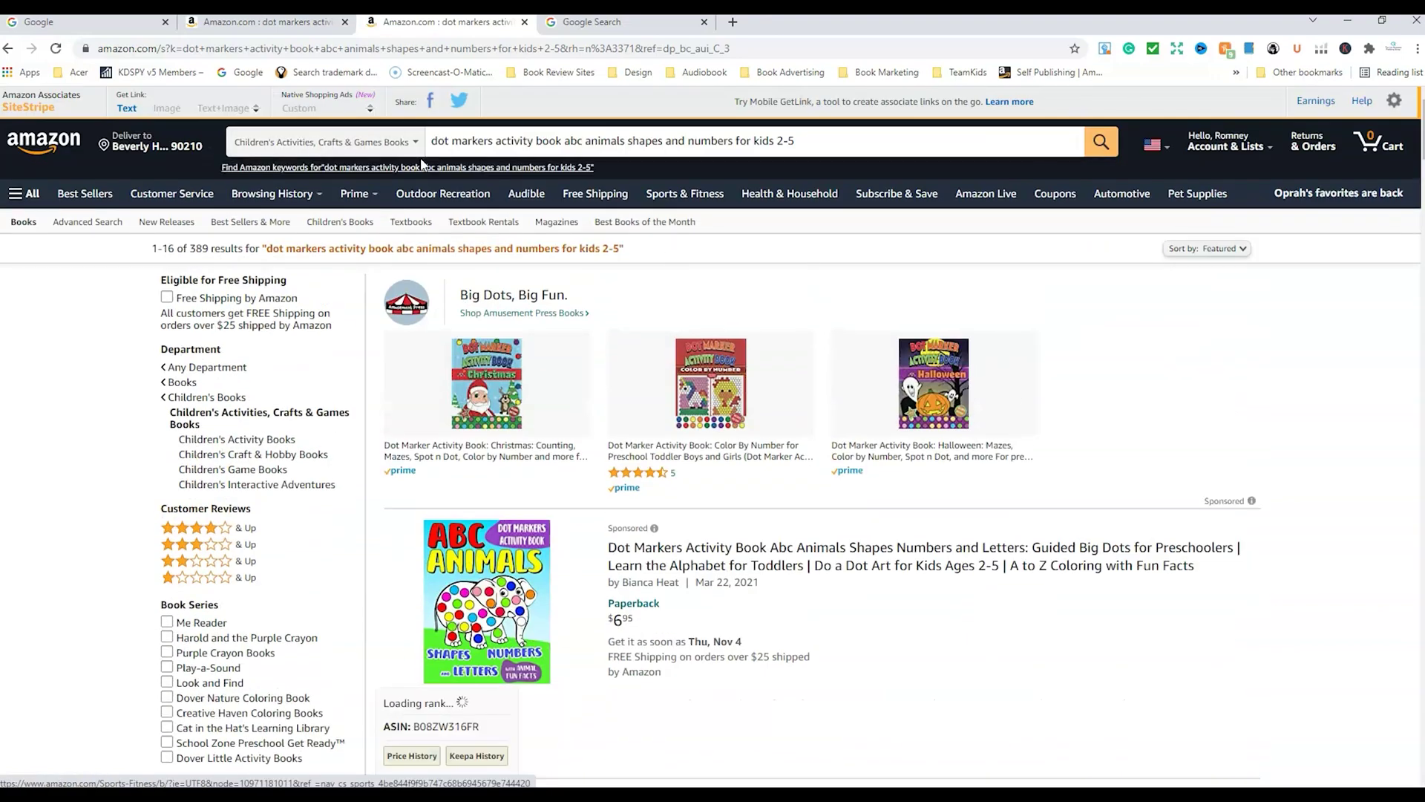
{"action": "left_click", "coordinate": [415, 143]}
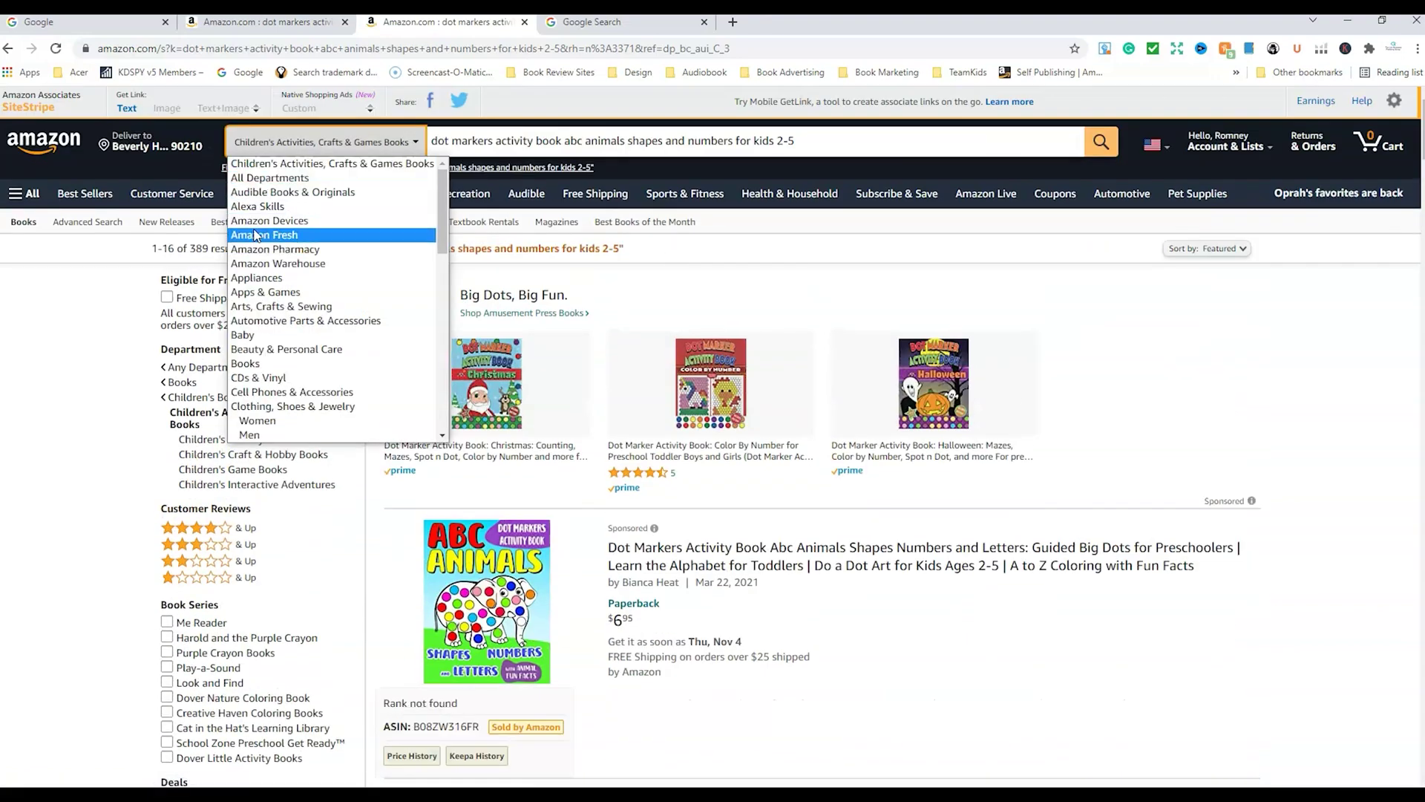
{"action": "left_click", "coordinate": [255, 366]}
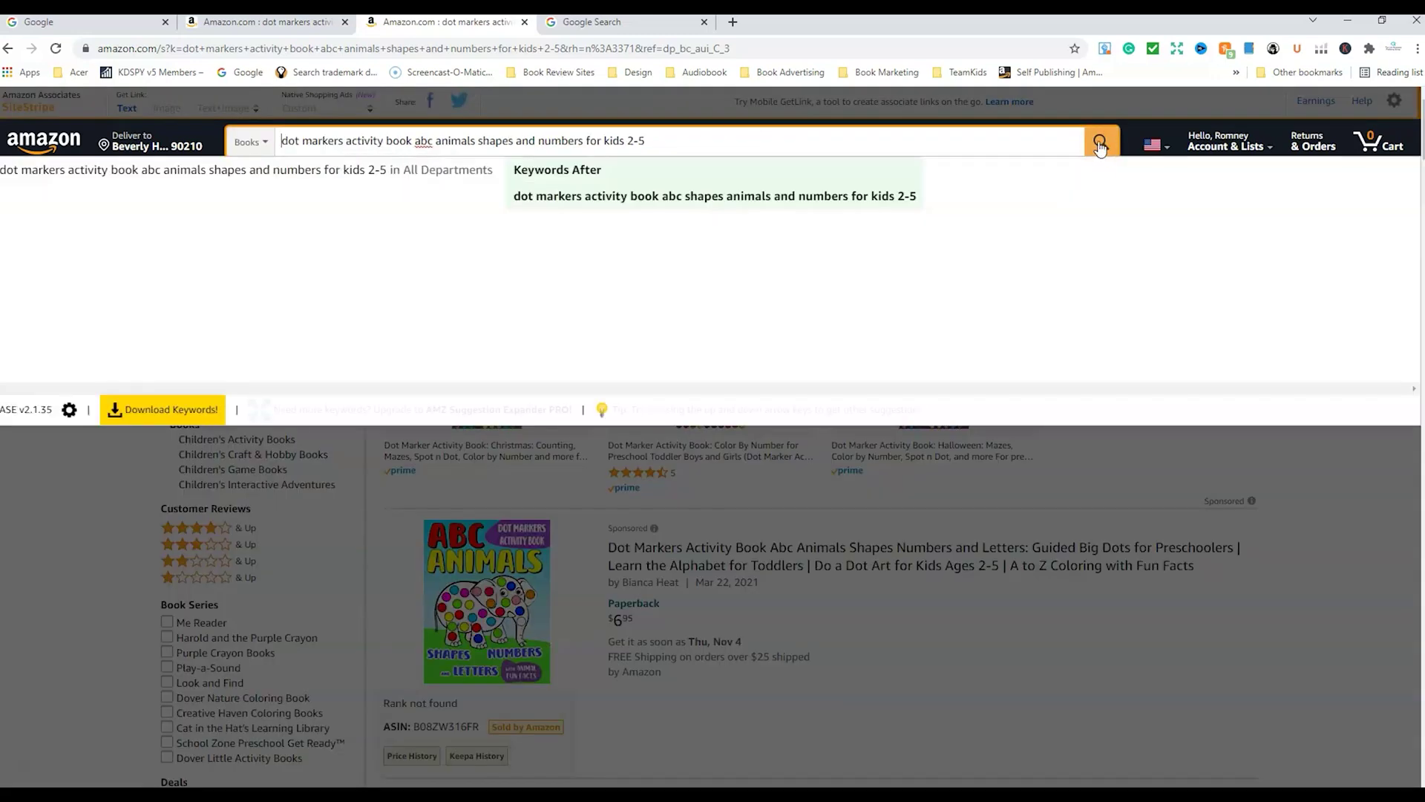
{"action": "left_click", "coordinate": [1101, 145]}
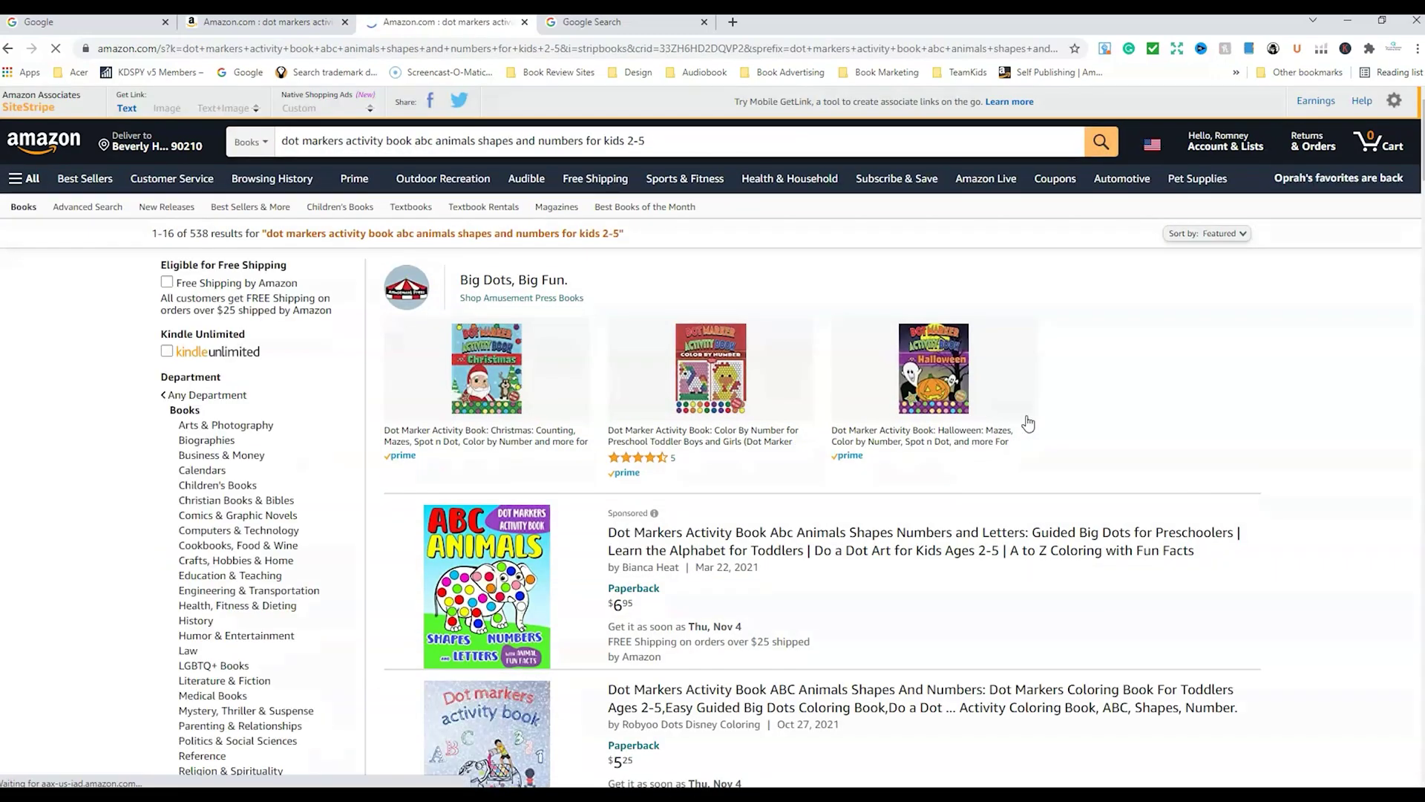
Examine the Books department search results, comparing the dot markers books' sales ranks, prices, publication dates and reviews
{"action": "scroll", "coordinate": [1157, 386], "scroll_direction": "down", "scroll_amount": 3}
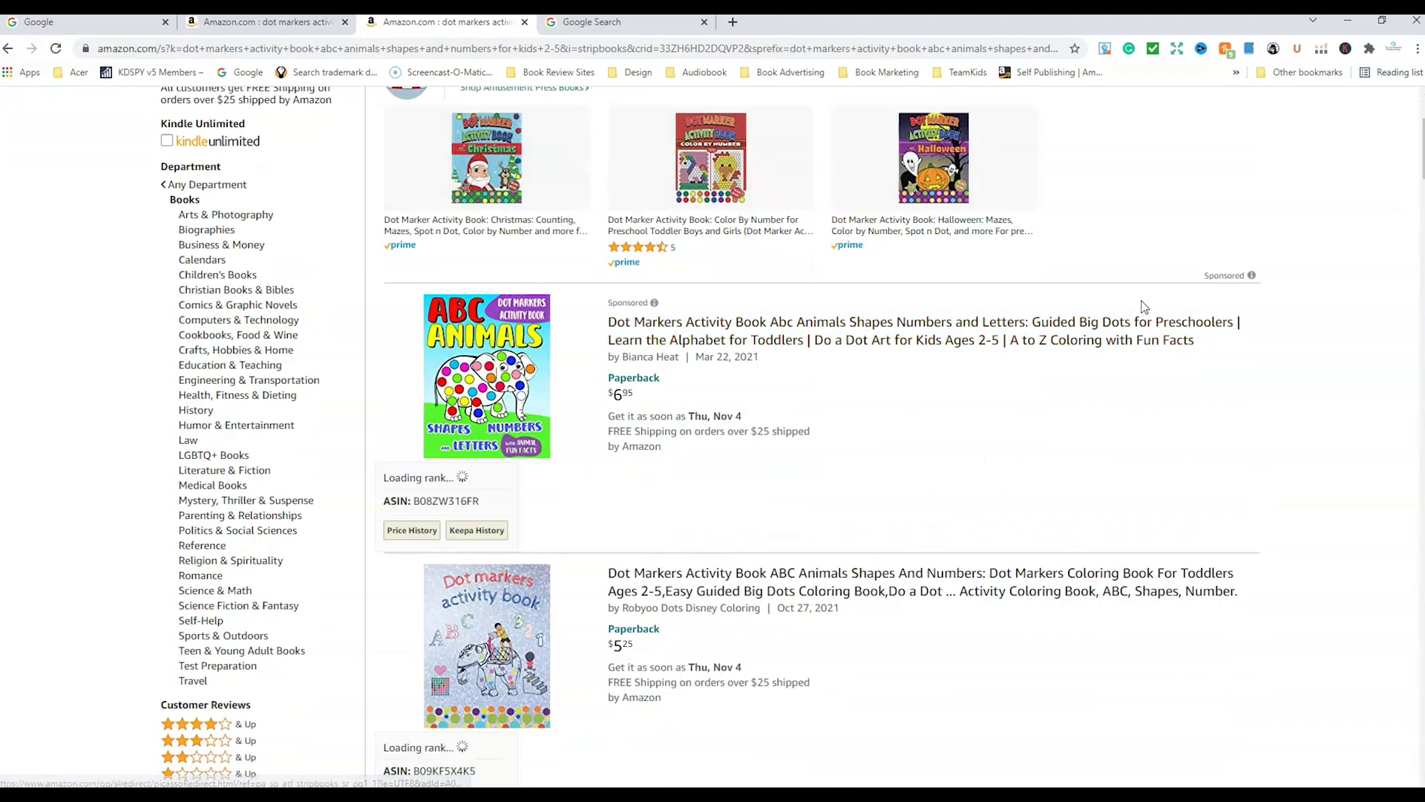
{"action": "scroll", "coordinate": [1145, 307], "scroll_direction": "down", "scroll_amount": 9}
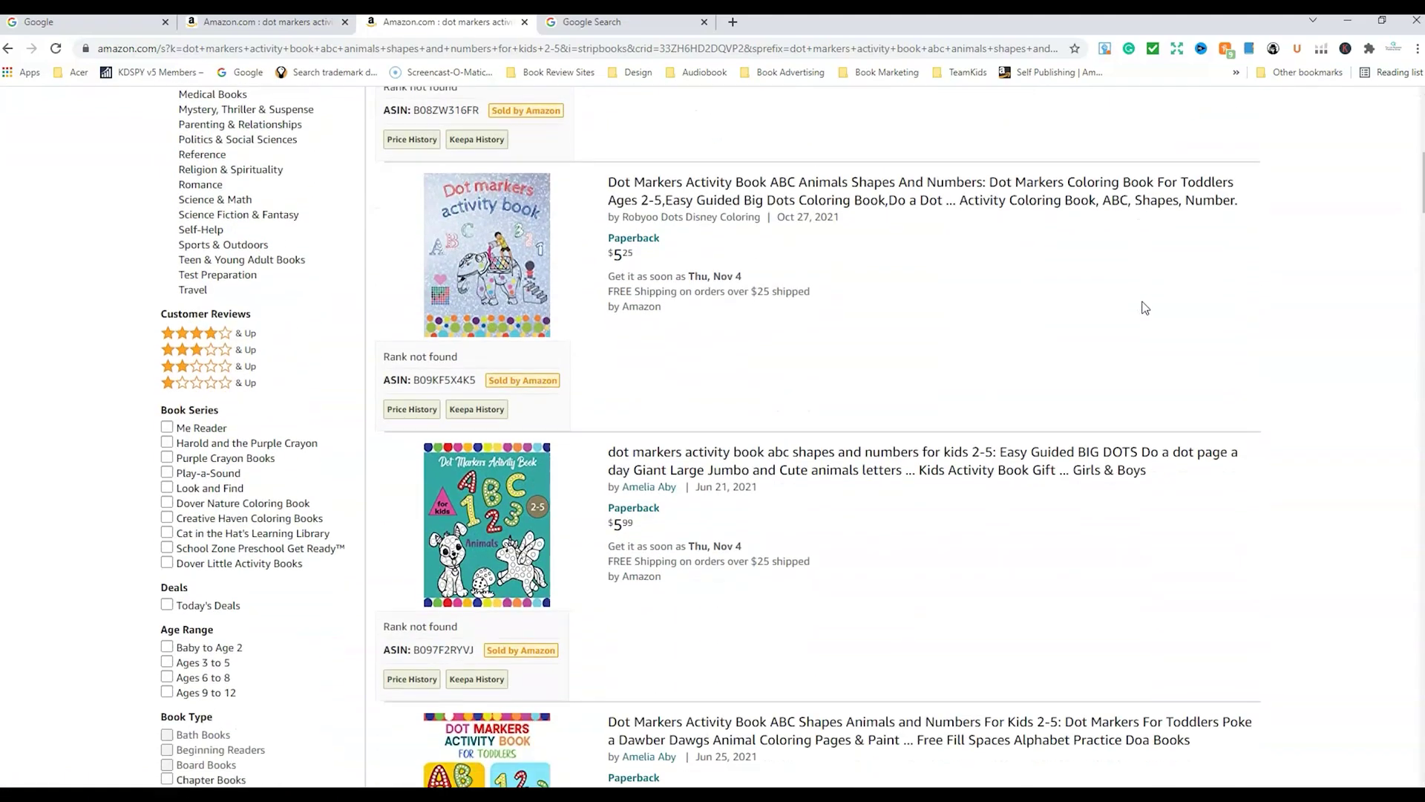
{"action": "scroll", "coordinate": [1146, 308], "scroll_direction": "down", "scroll_amount": 12}
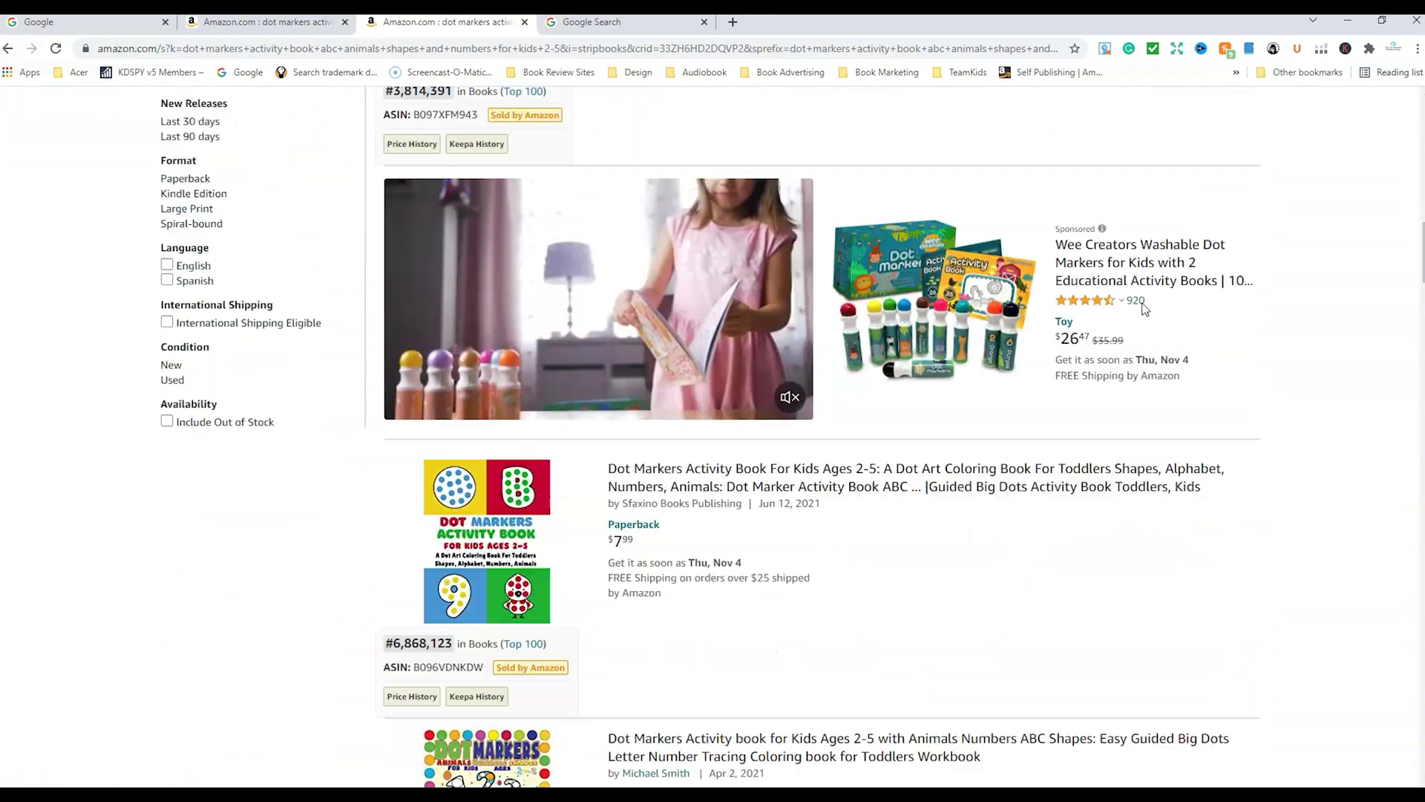
{"action": "scroll", "coordinate": [1145, 309], "scroll_direction": "down", "scroll_amount": 9}
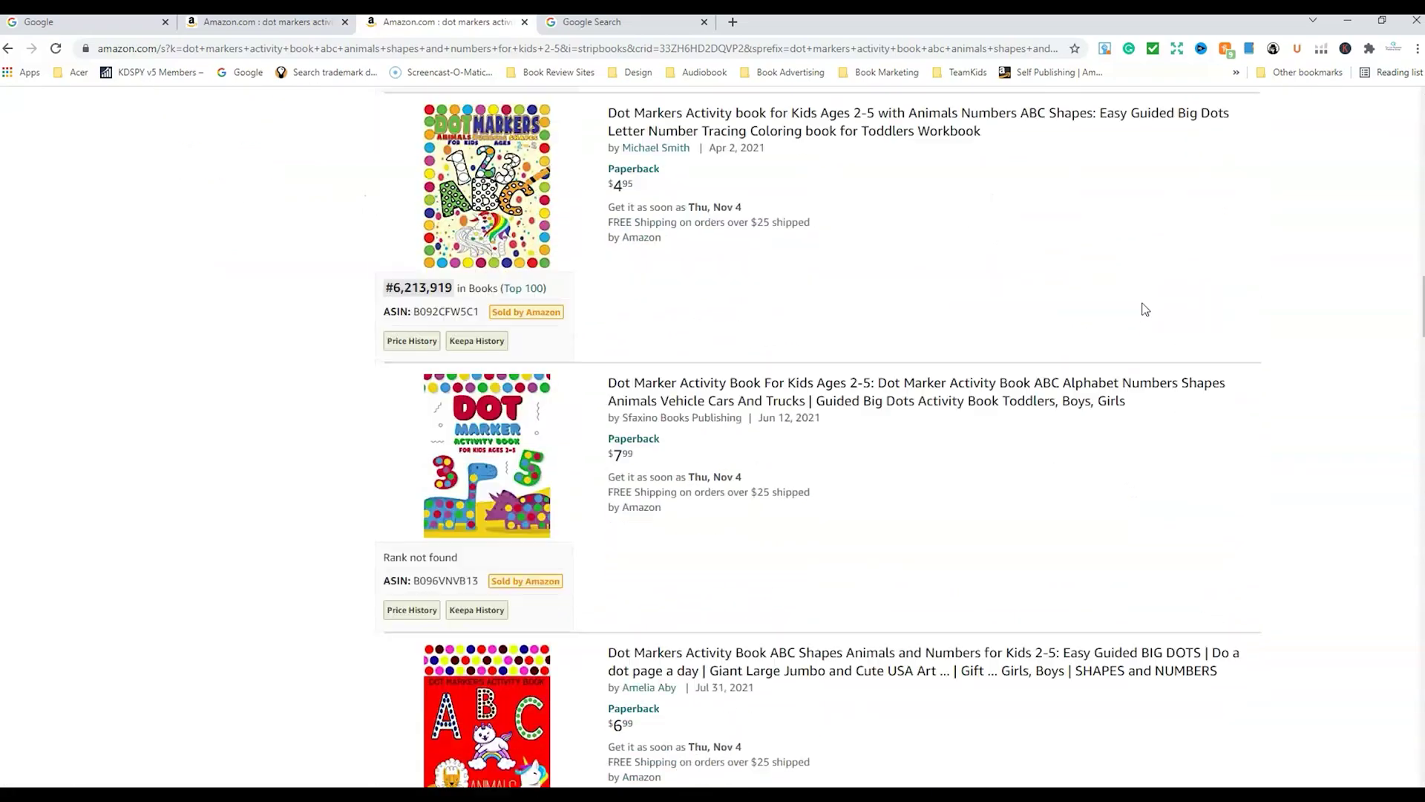
{"action": "scroll", "coordinate": [1145, 308], "scroll_direction": "down", "scroll_amount": 14}
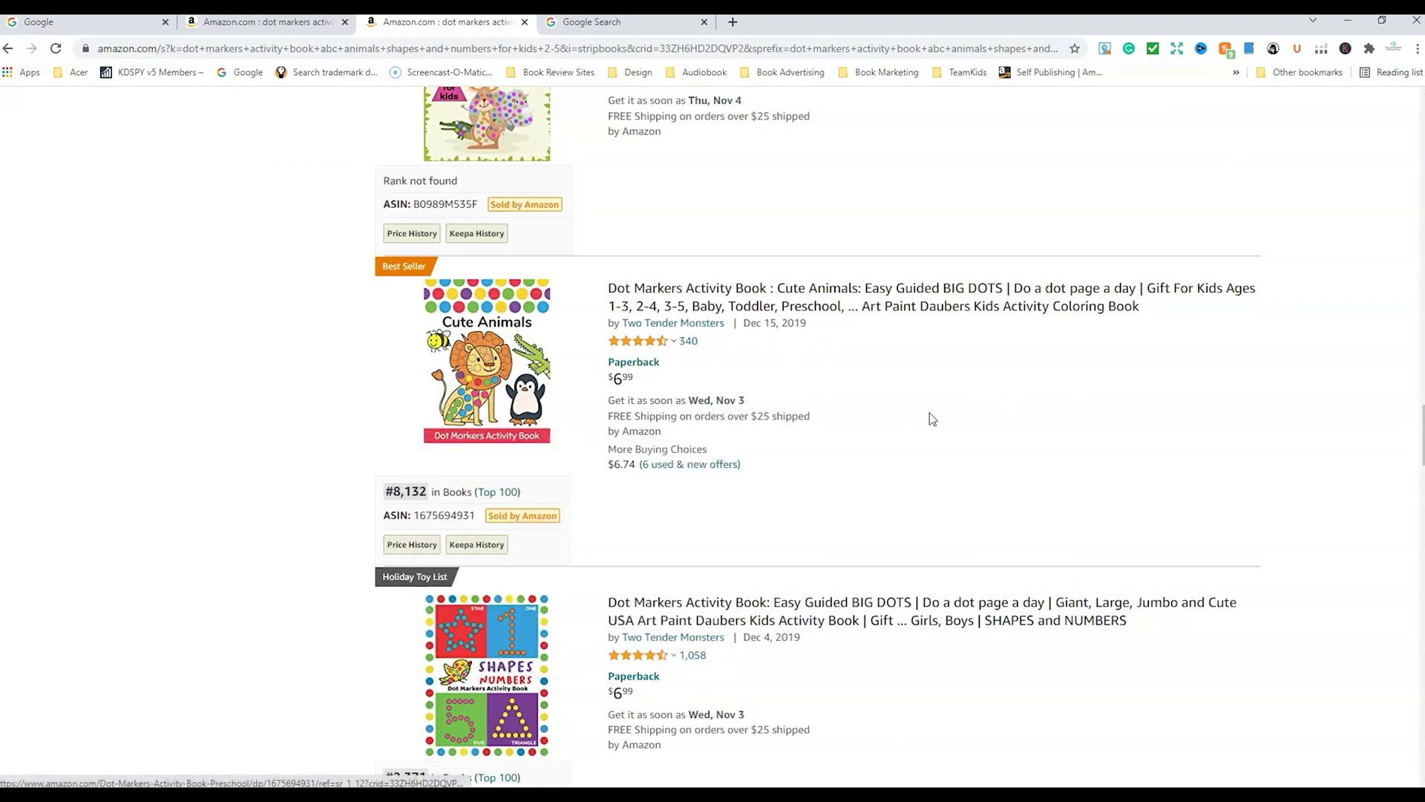
{"action": "scroll", "coordinate": [940, 413], "scroll_direction": "down", "scroll_amount": 1}
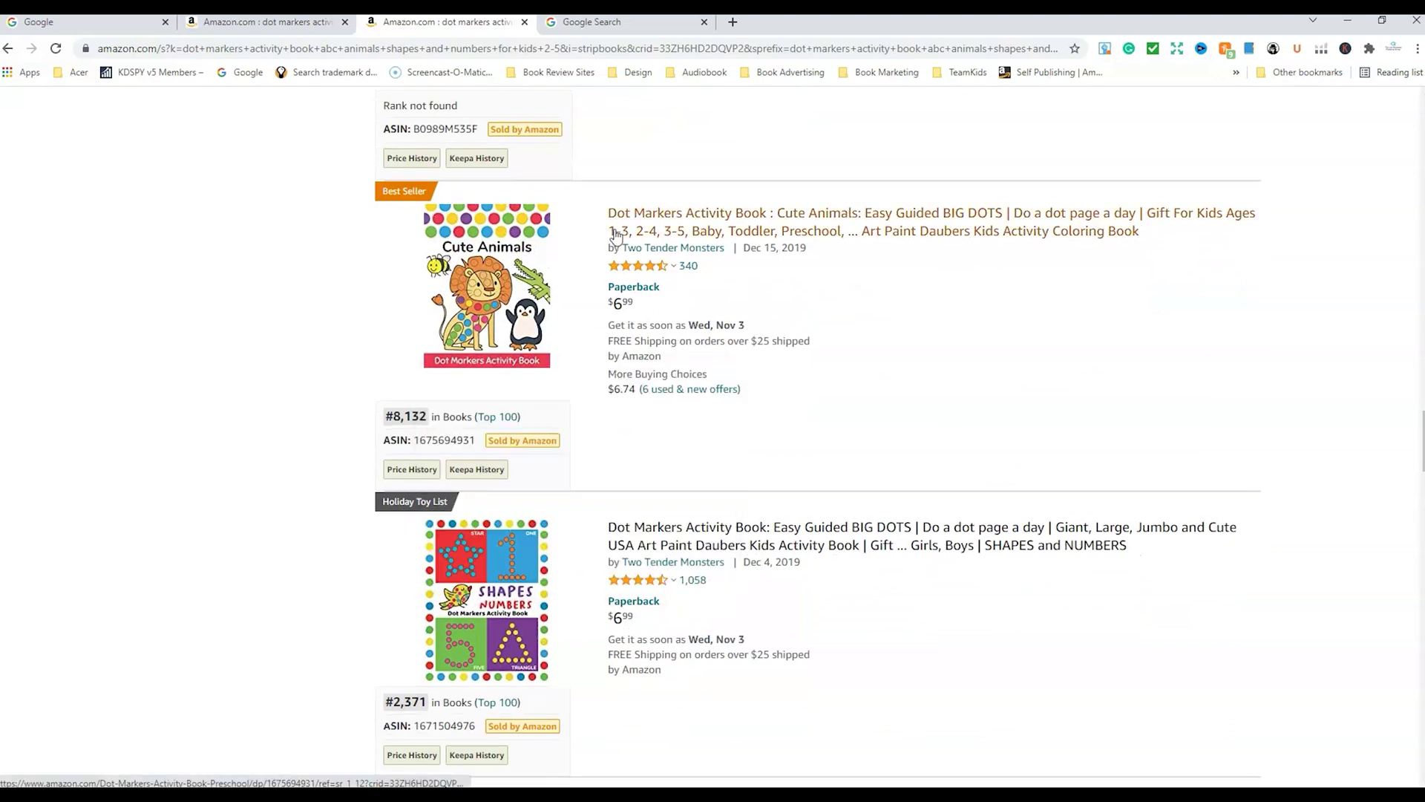
{"action": "scroll", "coordinate": [1044, 426], "scroll_direction": "up", "scroll_amount": 6}
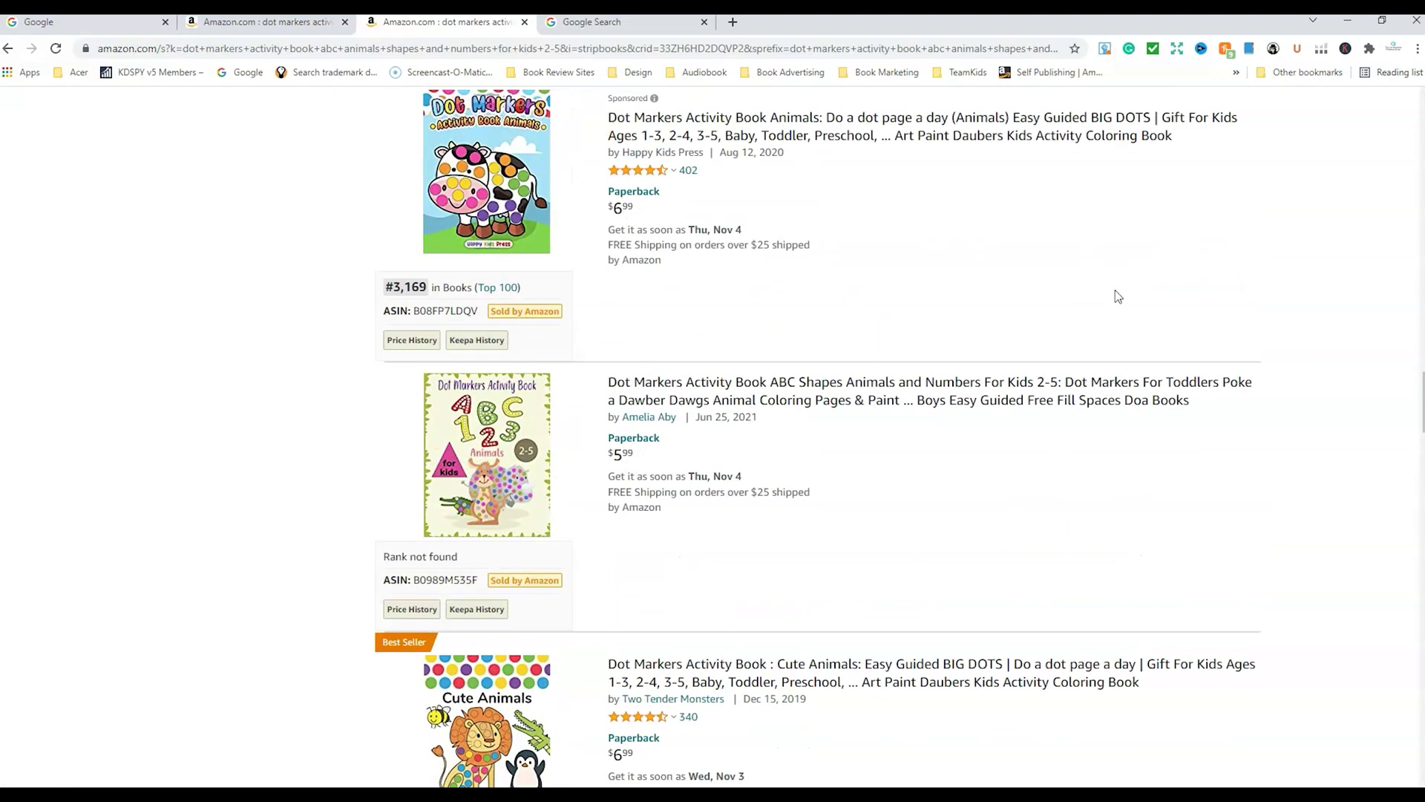
Analyse the Books search results in KDSPY, pull results 21-40, and review the full list's sales, reviews and ranks
{"action": "left_click", "coordinate": [1275, 48]}
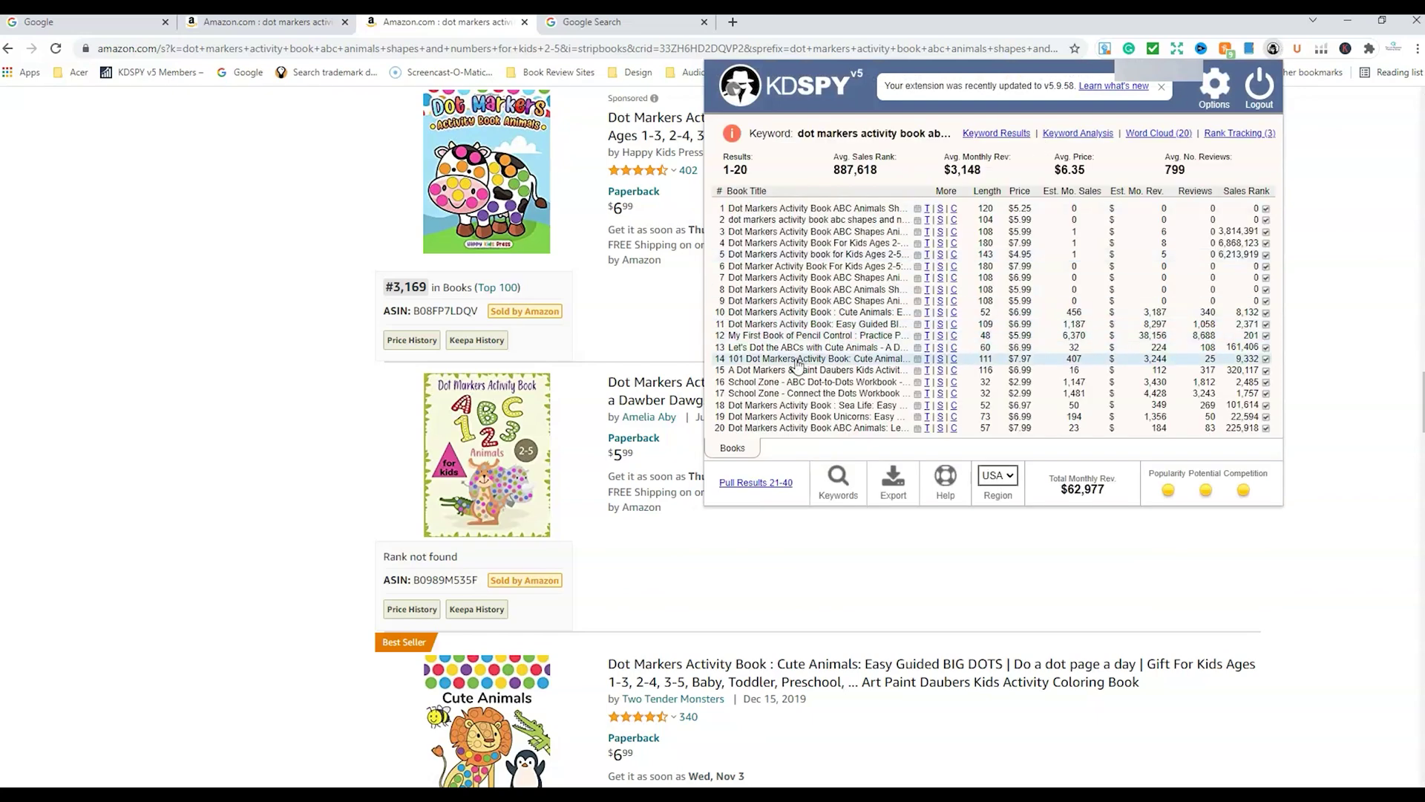
{"action": "scroll", "coordinate": [607, 409], "scroll_direction": "down", "scroll_amount": 5}
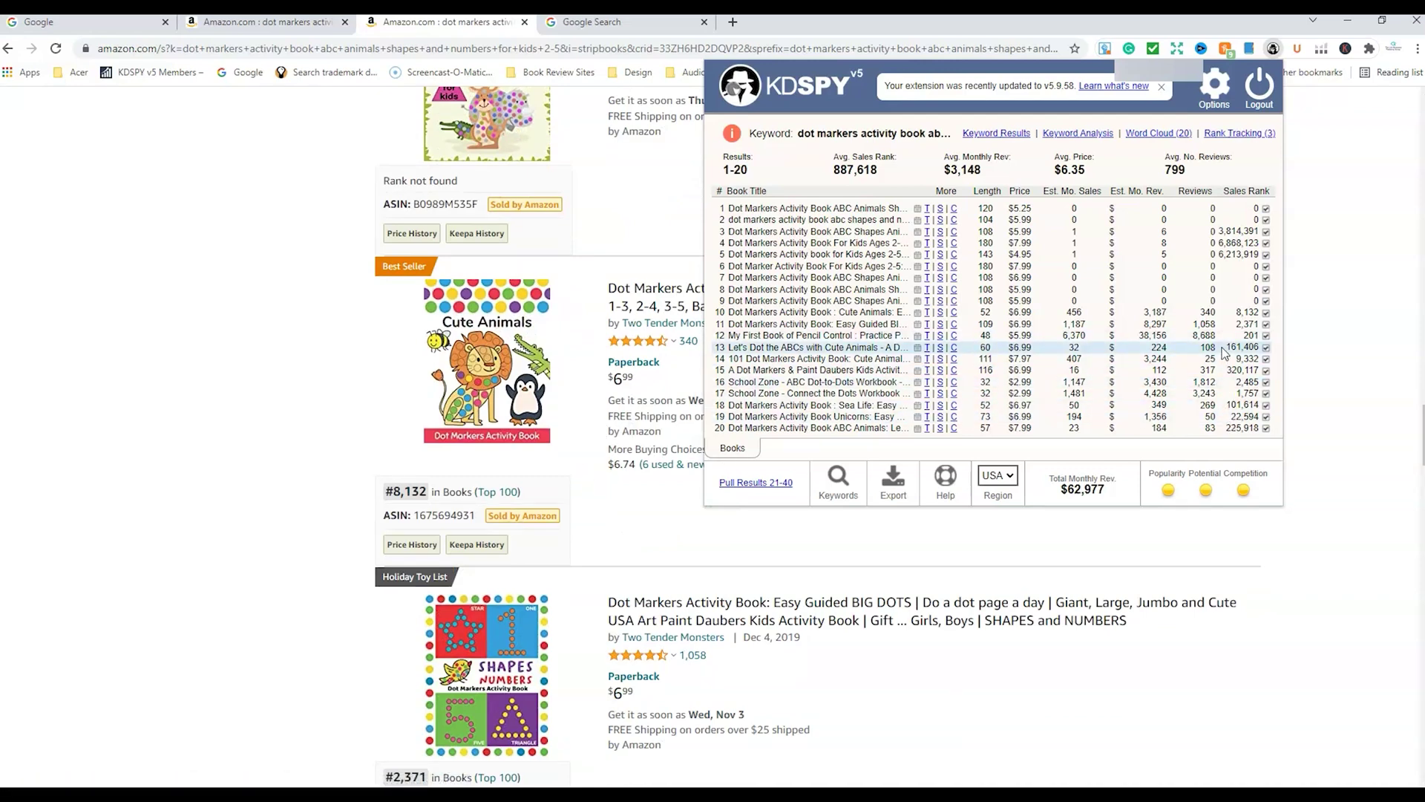
{"action": "left_click", "coordinate": [761, 483]}
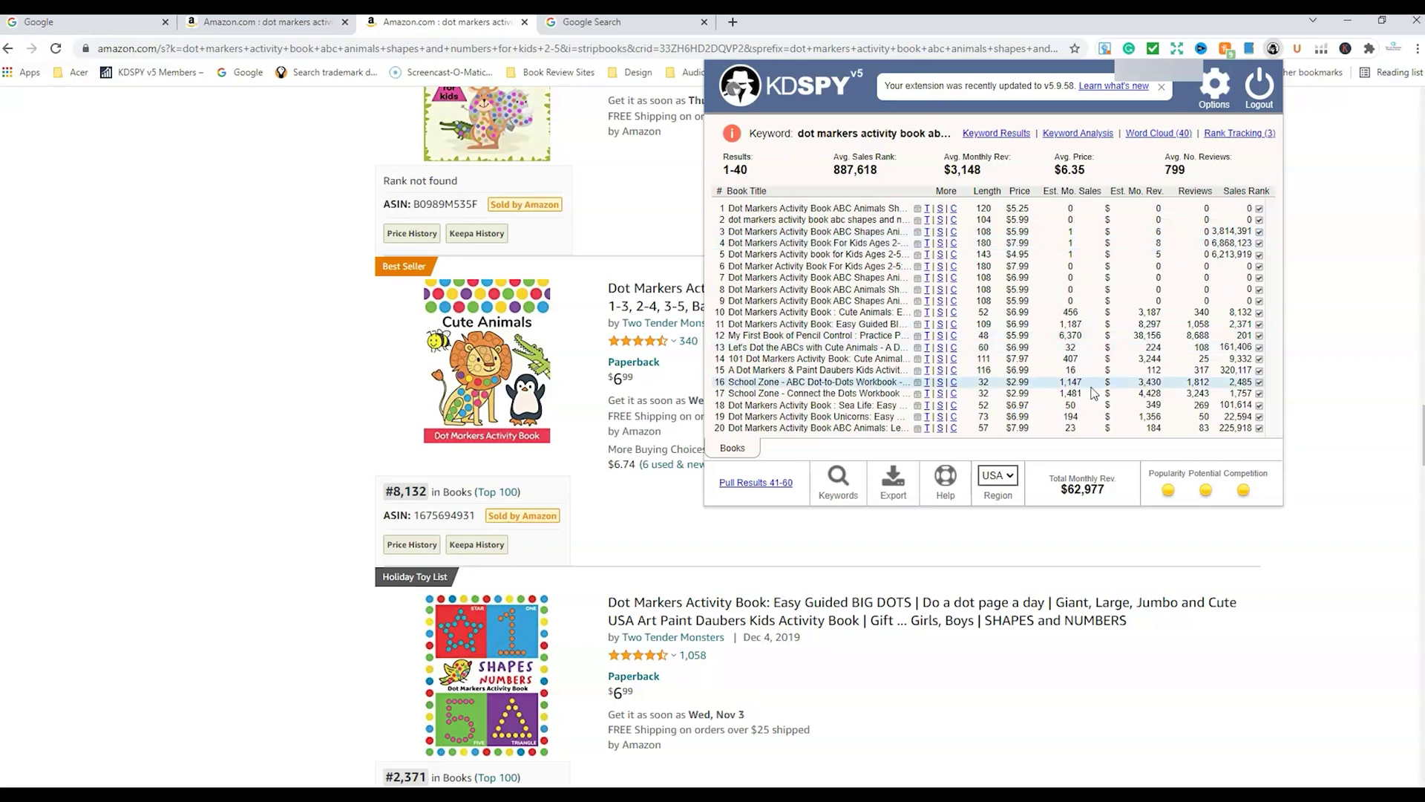
{"action": "scroll", "coordinate": [1124, 367], "scroll_direction": "down", "scroll_amount": 3}
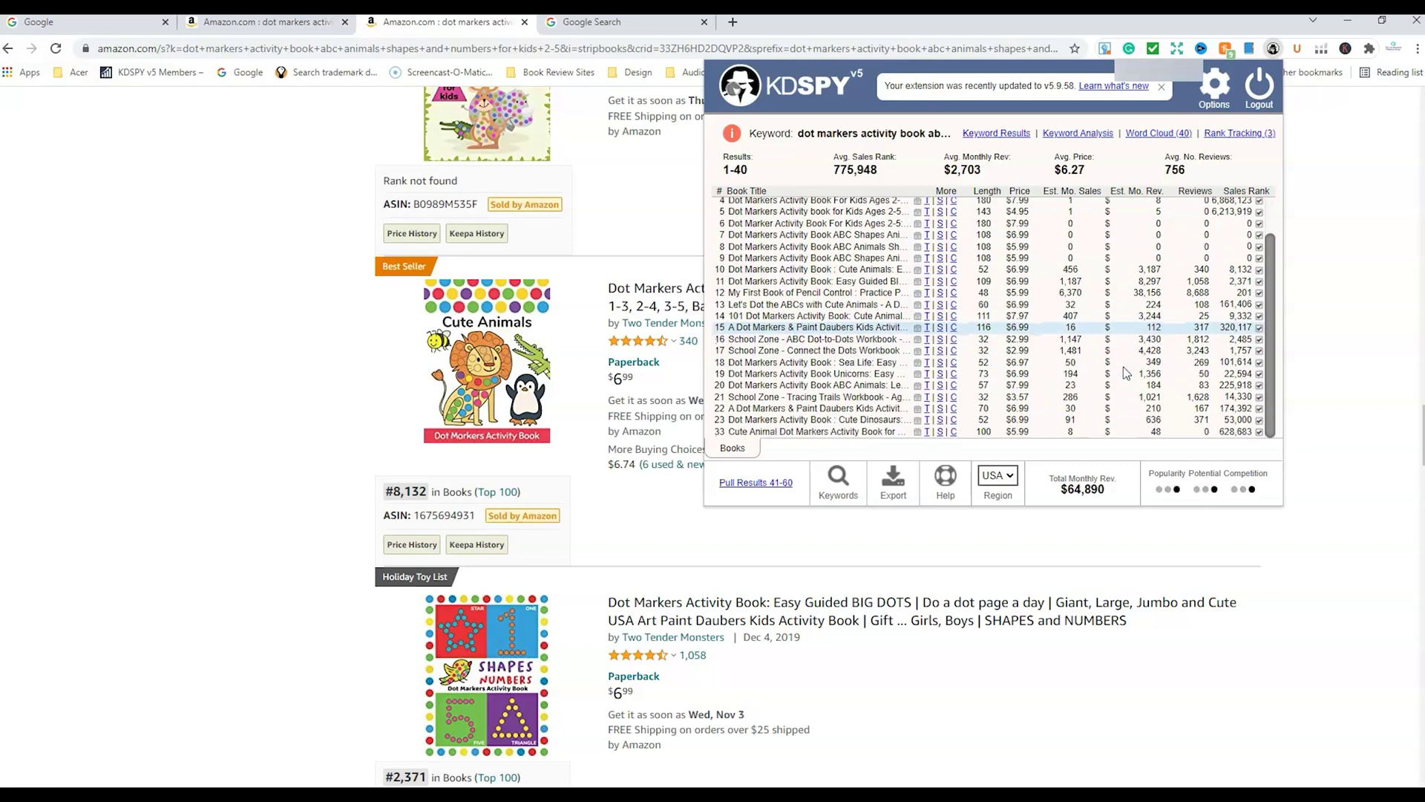
{"action": "scroll", "coordinate": [1122, 352], "scroll_direction": "down", "scroll_amount": 1}
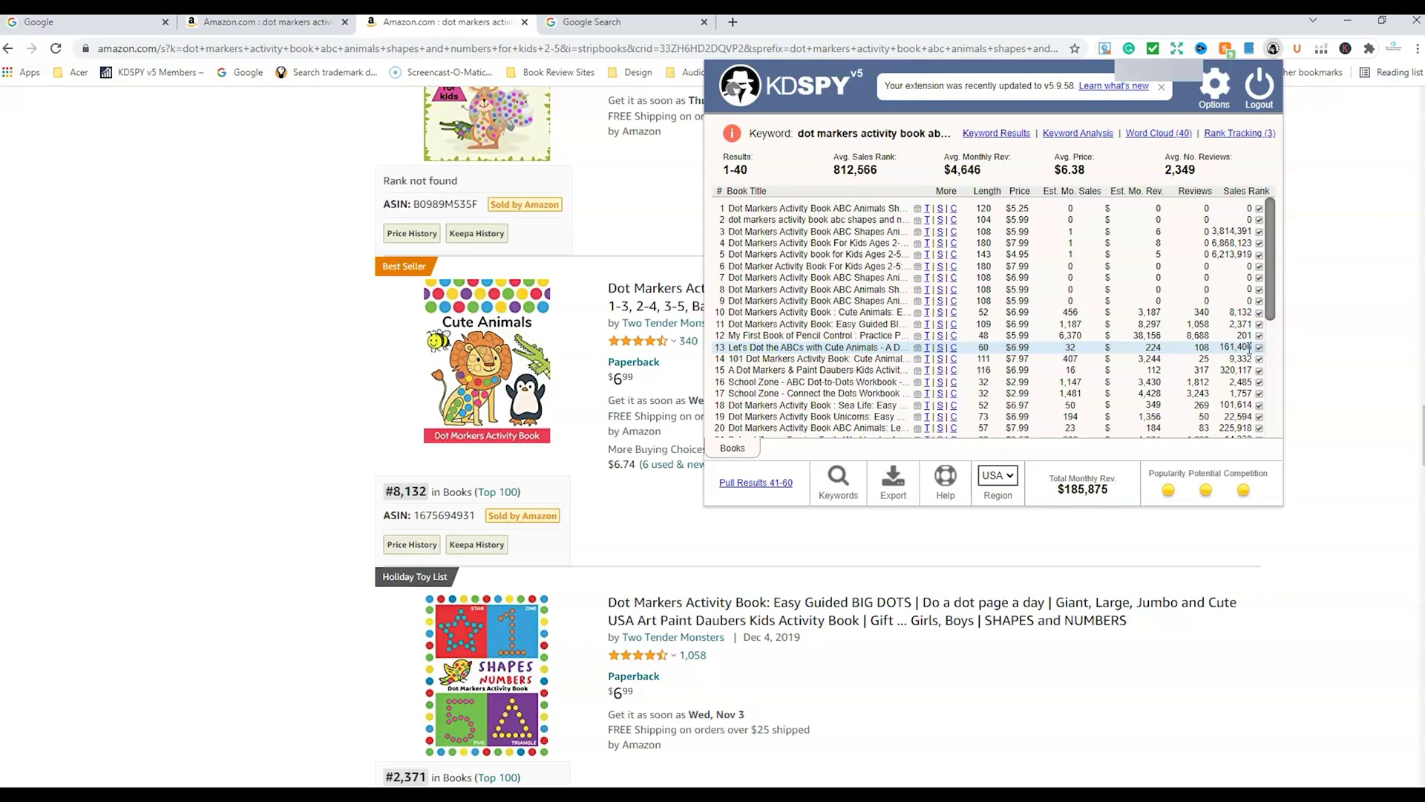
{"action": "scroll", "coordinate": [1249, 348], "scroll_direction": "down", "scroll_amount": 5}
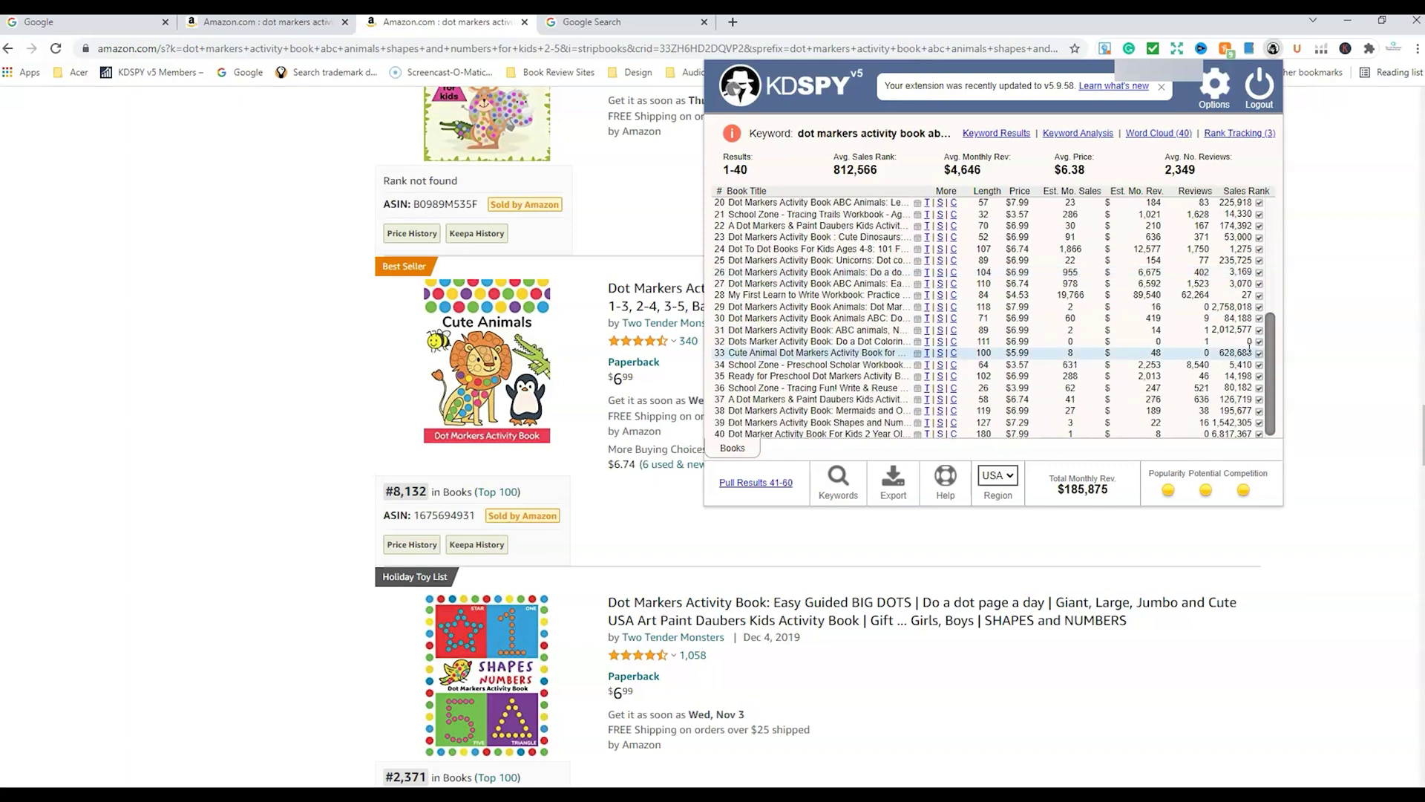
{"action": "scroll", "coordinate": [1249, 349], "scroll_direction": "down", "scroll_amount": 1}
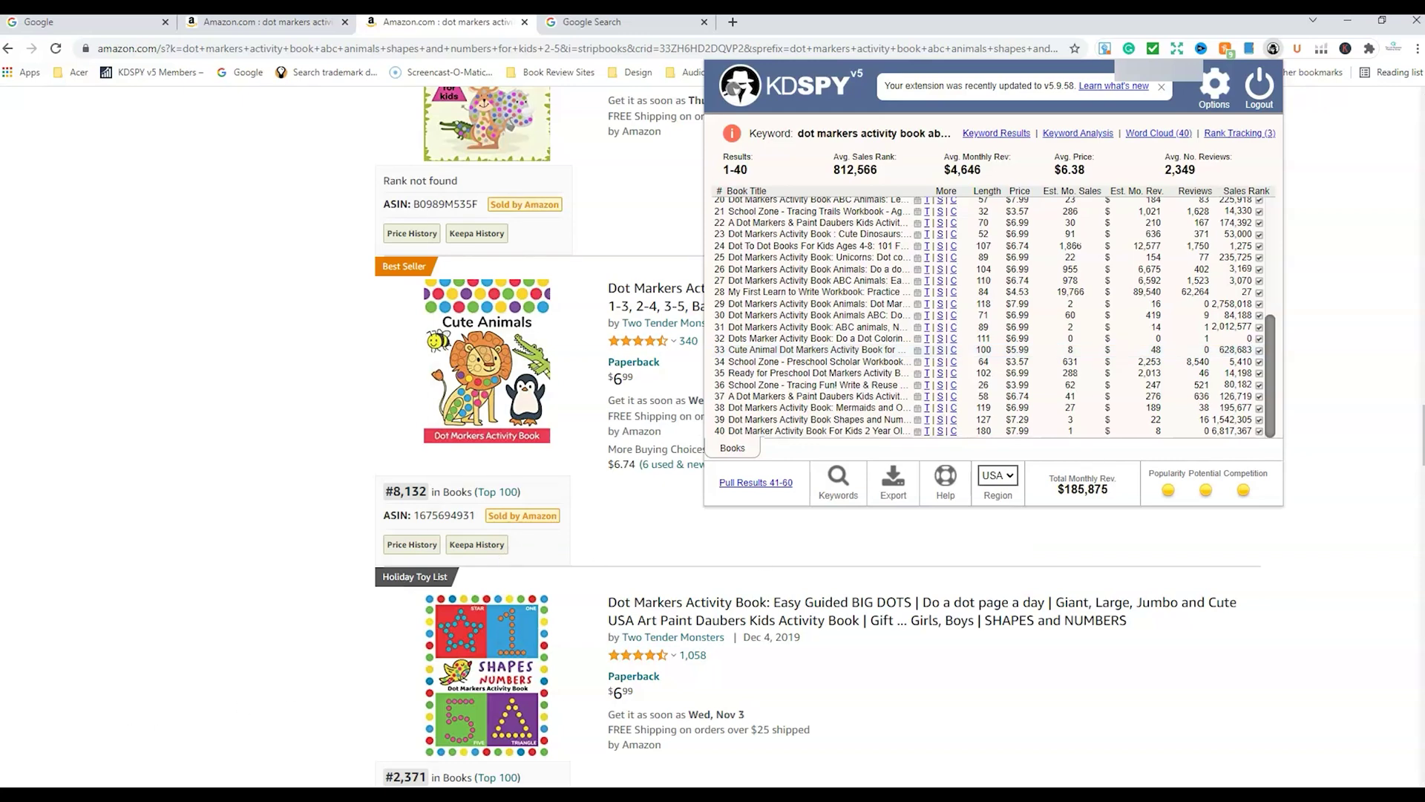
{"action": "scroll", "coordinate": [1370, 368], "scroll_direction": "up", "scroll_amount": 5}
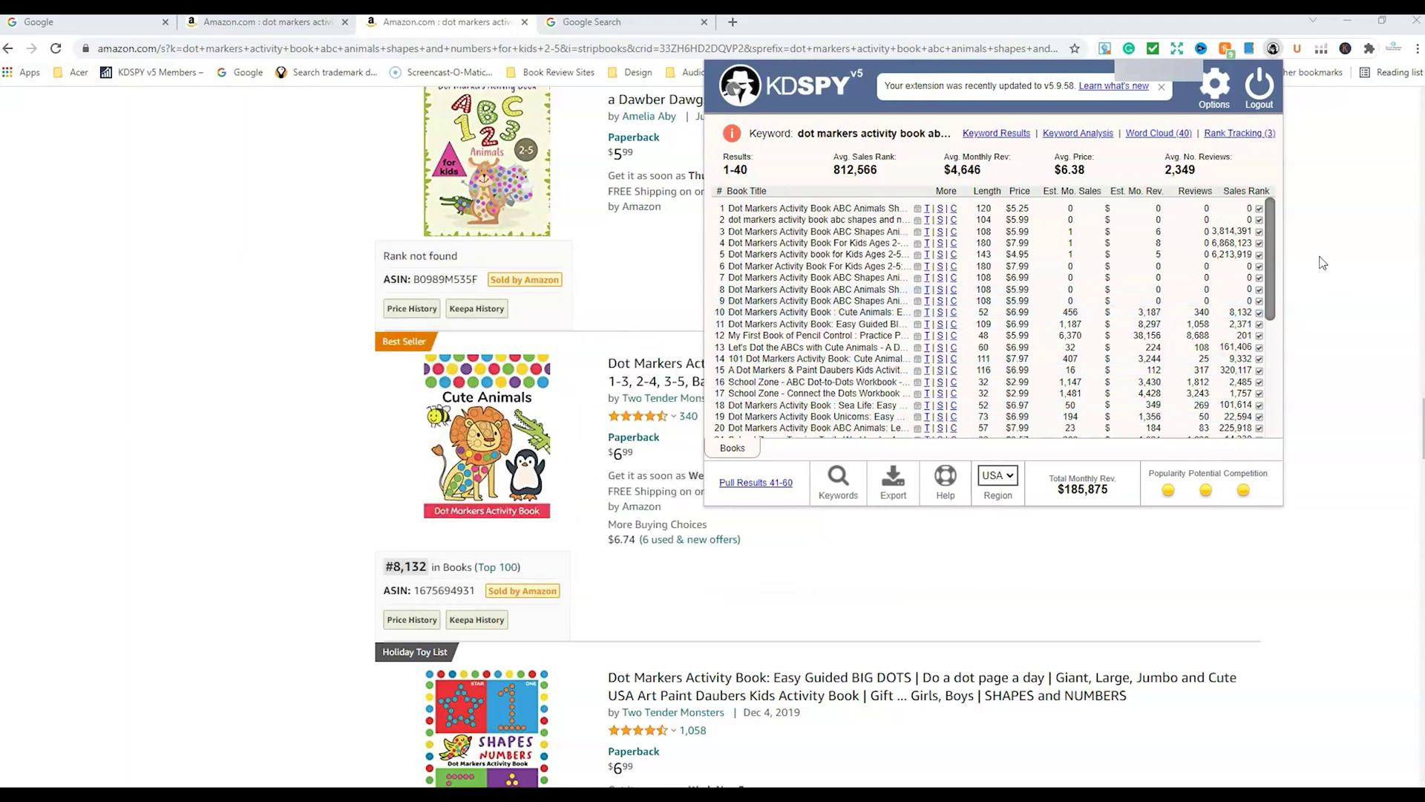
Search Google for the Cute Animals dot markers book's title from KDSPY, review the results, and return to the Amazon results
{"action": "left_click", "coordinate": [939, 313]}
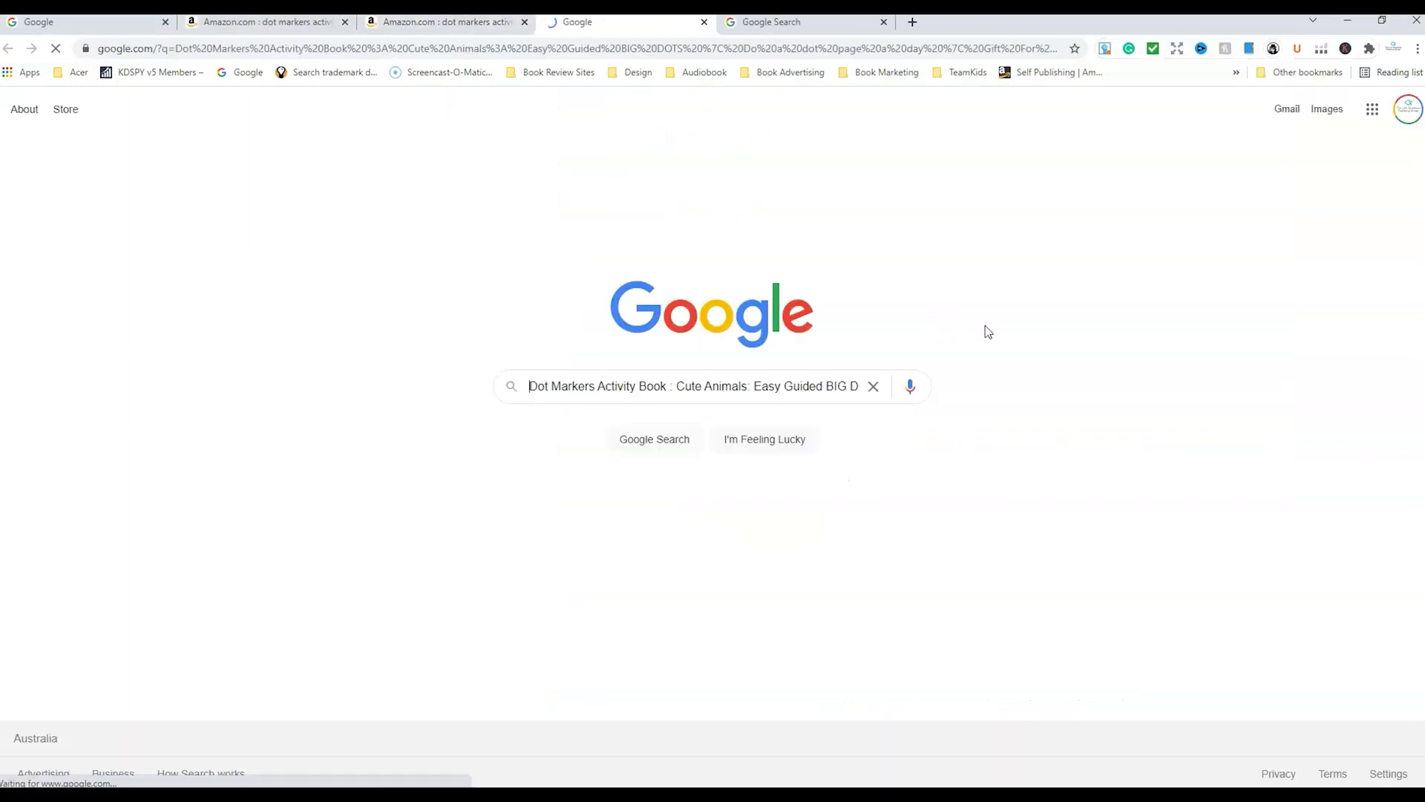
{"action": "left_click", "coordinate": [630, 441]}
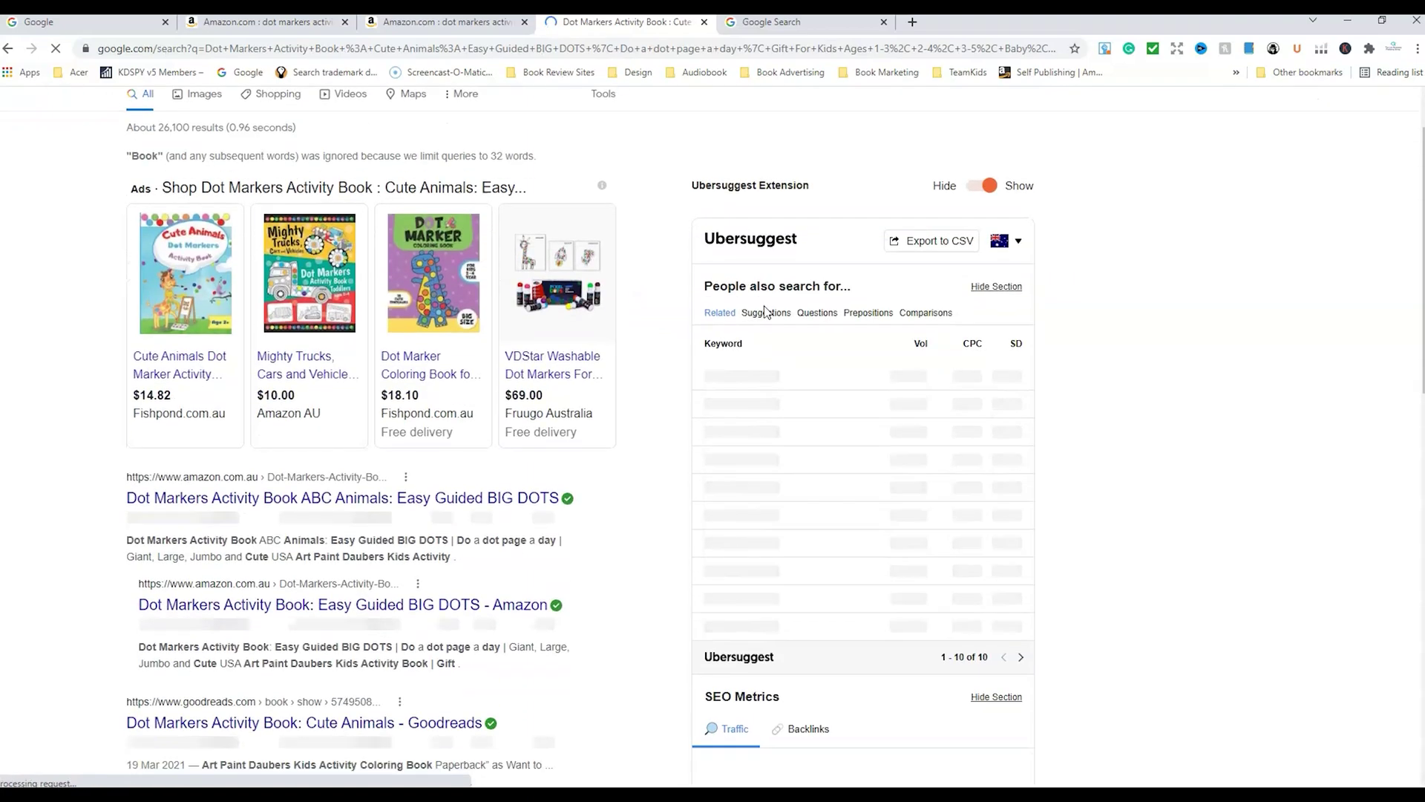
{"action": "scroll", "coordinate": [652, 318], "scroll_direction": "down", "scroll_amount": 5}
{"action": "scroll", "coordinate": [652, 320], "scroll_direction": "down", "scroll_amount": 8}
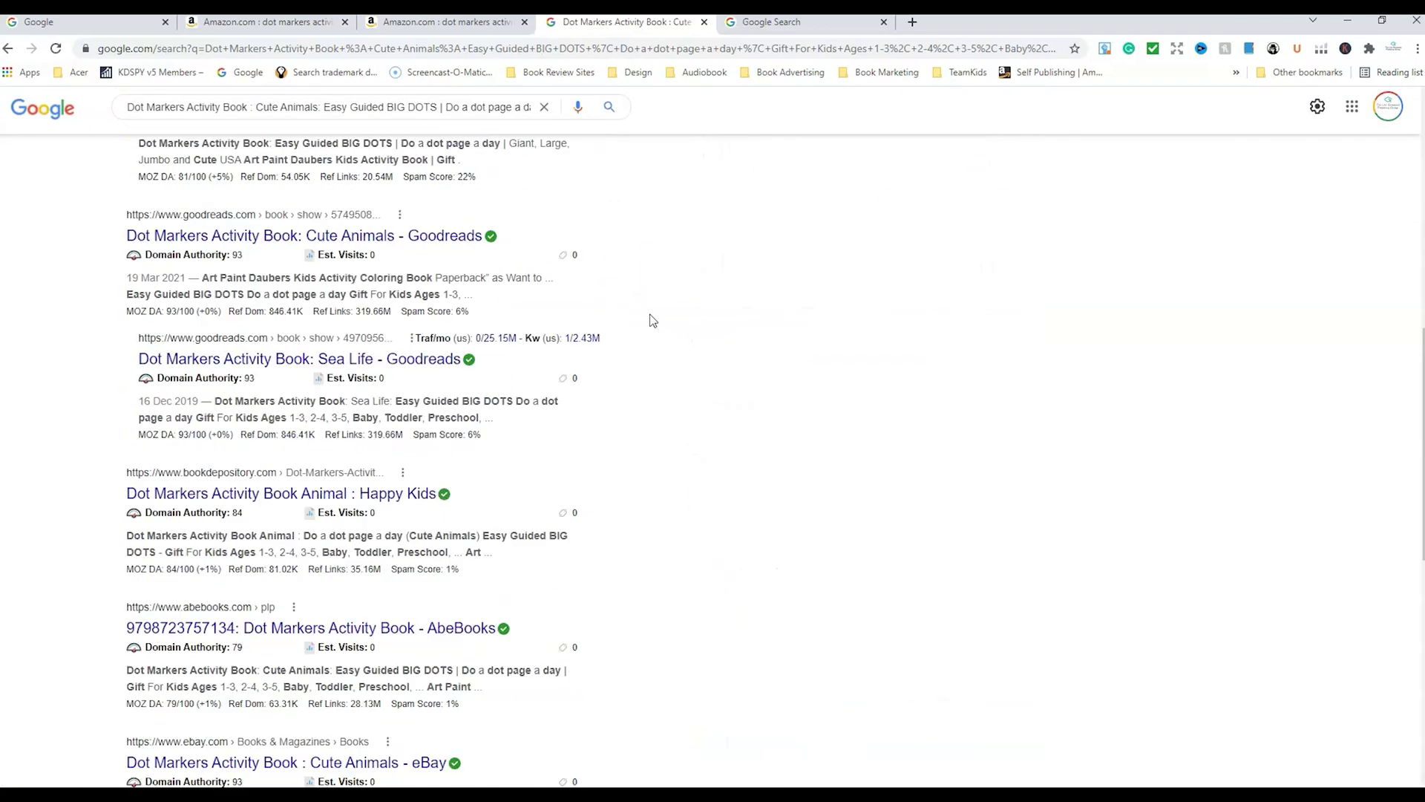
{"action": "scroll", "coordinate": [653, 320], "scroll_direction": "down", "scroll_amount": 3}
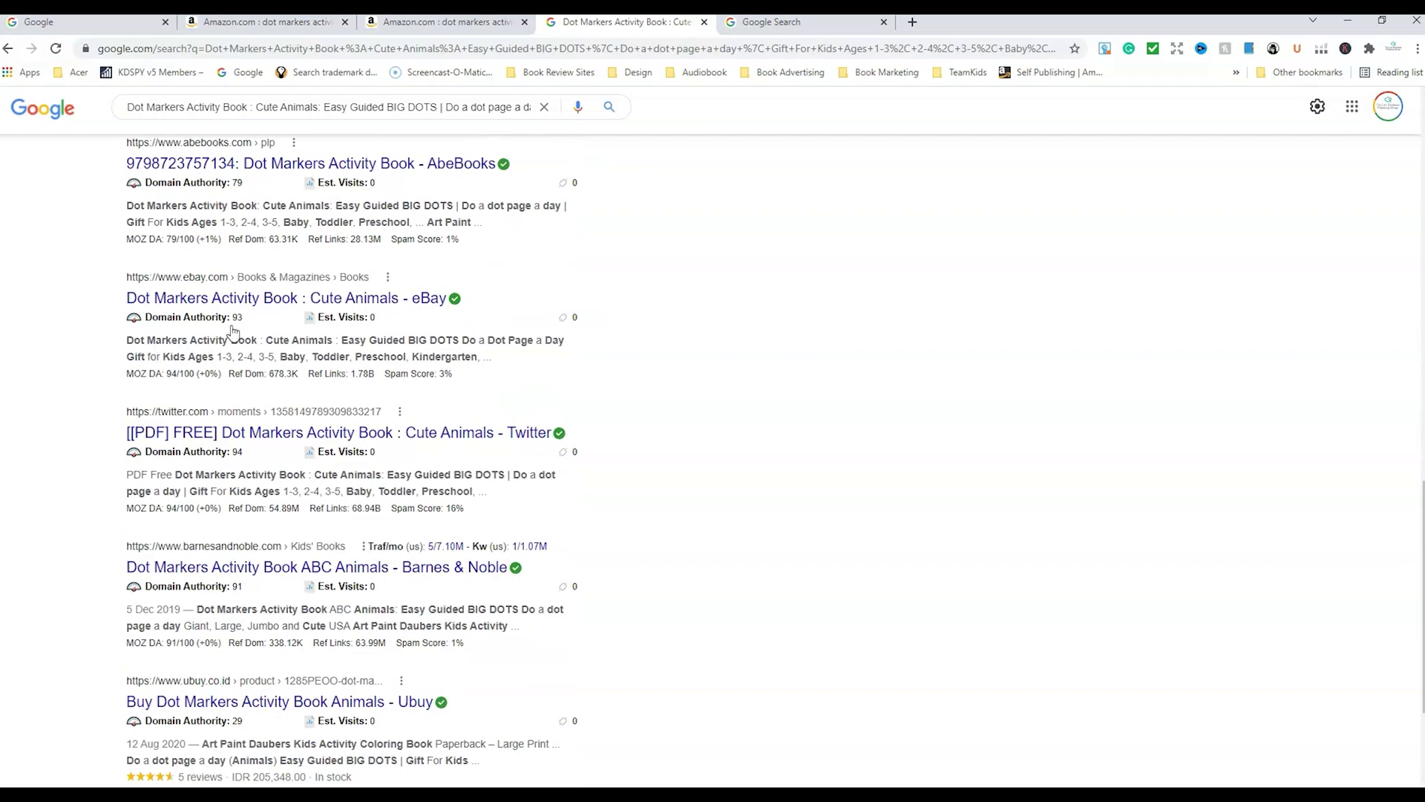
{"action": "scroll", "coordinate": [67, 408], "scroll_direction": "down", "scroll_amount": 2}
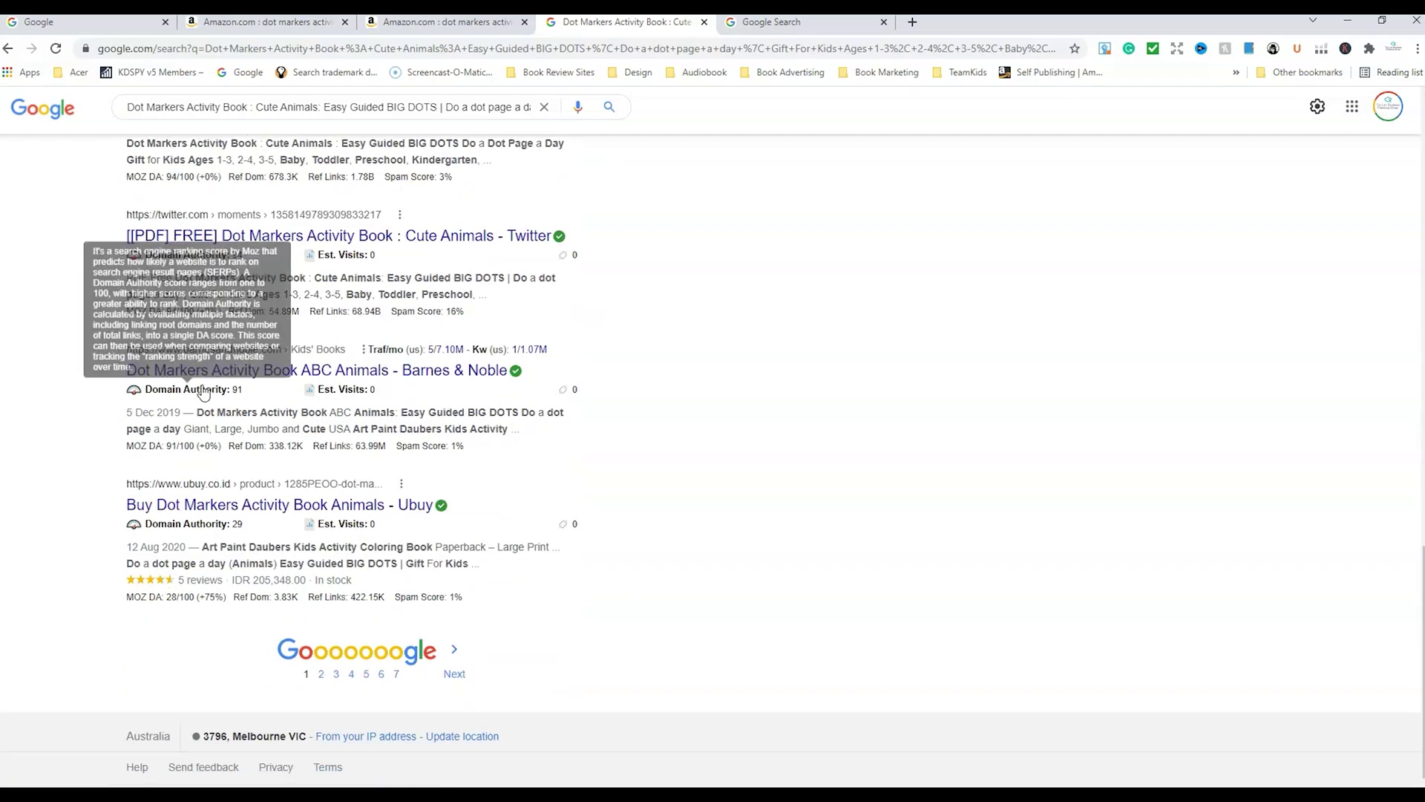
{"action": "scroll", "coordinate": [445, 504], "scroll_direction": "up", "scroll_amount": 15}
{"action": "scroll", "coordinate": [461, 503], "scroll_direction": "up", "scroll_amount": 1}
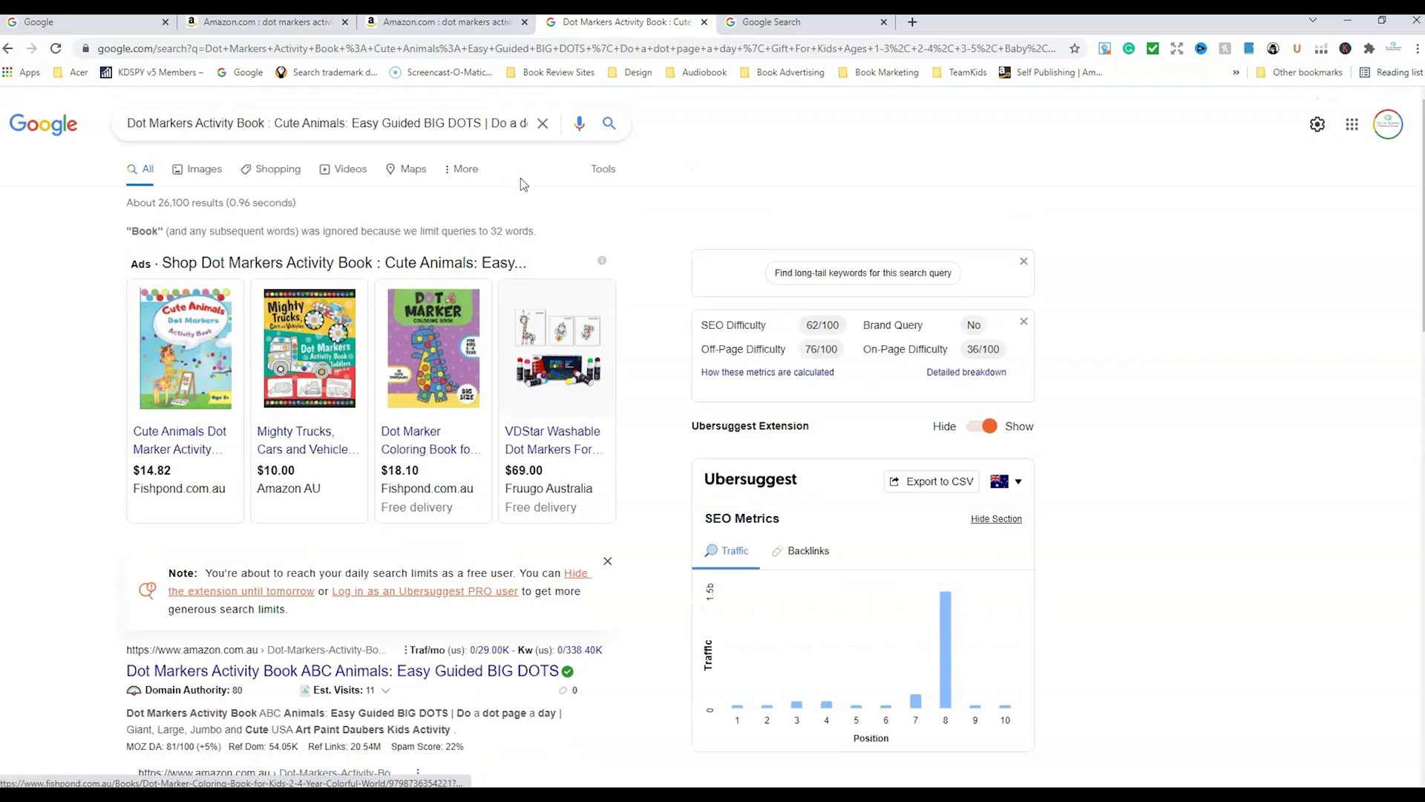
{"action": "left_click", "coordinate": [702, 22]}
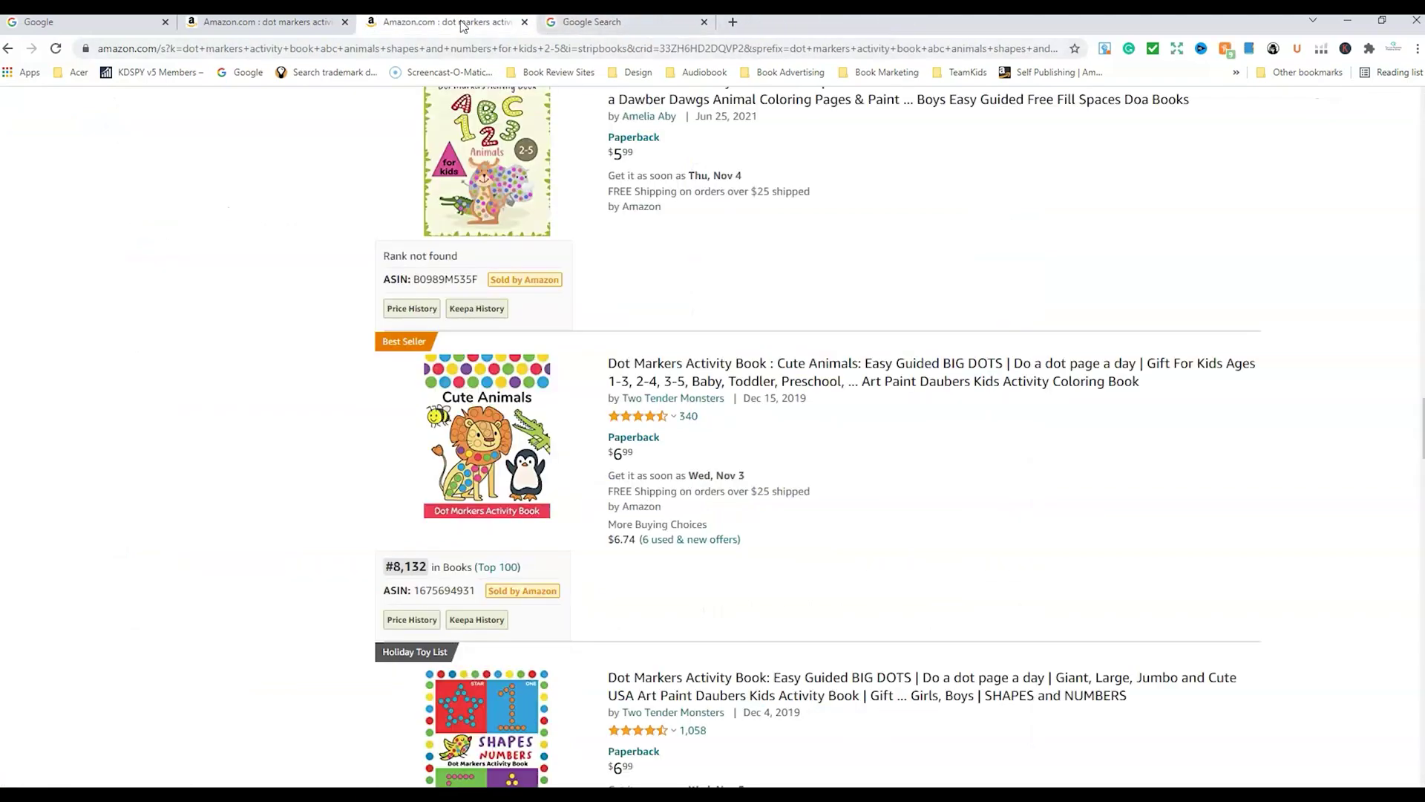
Look through the remaining Amazon results for competing dot markers books and return to the first listings
{"action": "scroll", "coordinate": [1102, 375], "scroll_direction": "down", "scroll_amount": 4}
{"action": "scroll", "coordinate": [1103, 363], "scroll_direction": "down", "scroll_amount": 6}
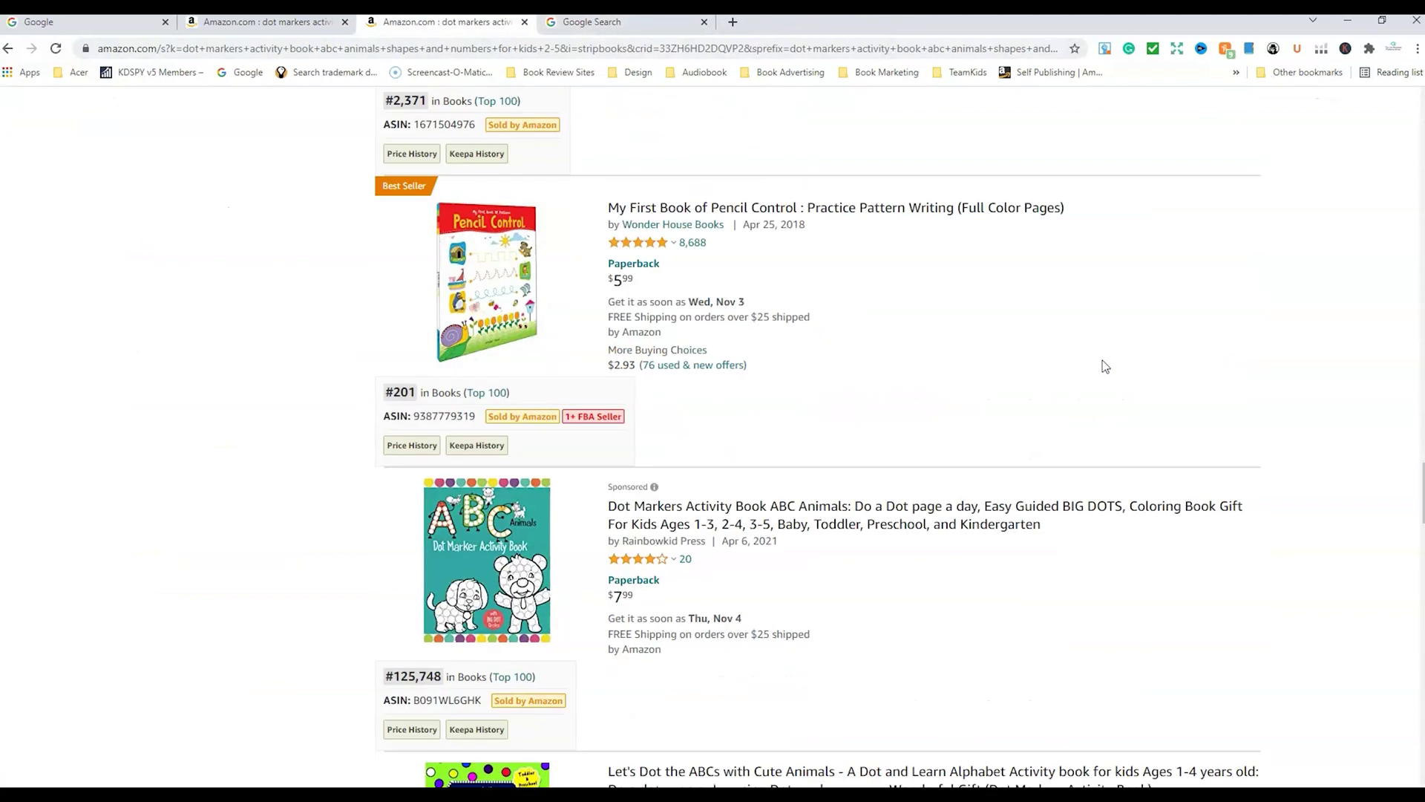
{"action": "scroll", "coordinate": [1101, 356], "scroll_direction": "down", "scroll_amount": 7}
{"action": "scroll", "coordinate": [1102, 362], "scroll_direction": "down", "scroll_amount": 4}
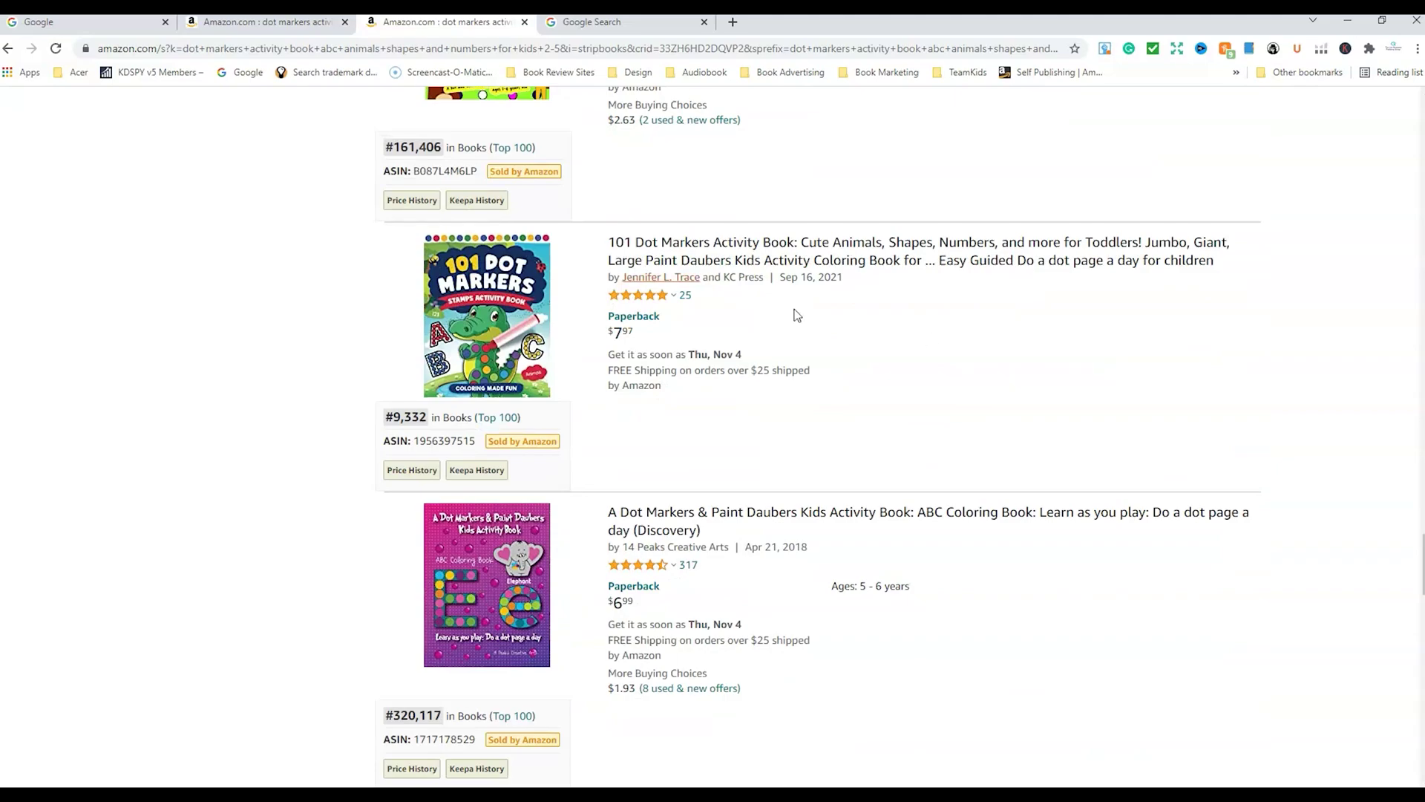
{"action": "scroll", "coordinate": [945, 353], "scroll_direction": "down", "scroll_amount": 4}
{"action": "scroll", "coordinate": [948, 351], "scroll_direction": "up", "scroll_amount": 6}
{"action": "scroll", "coordinate": [948, 351], "scroll_direction": "up", "scroll_amount": 20}
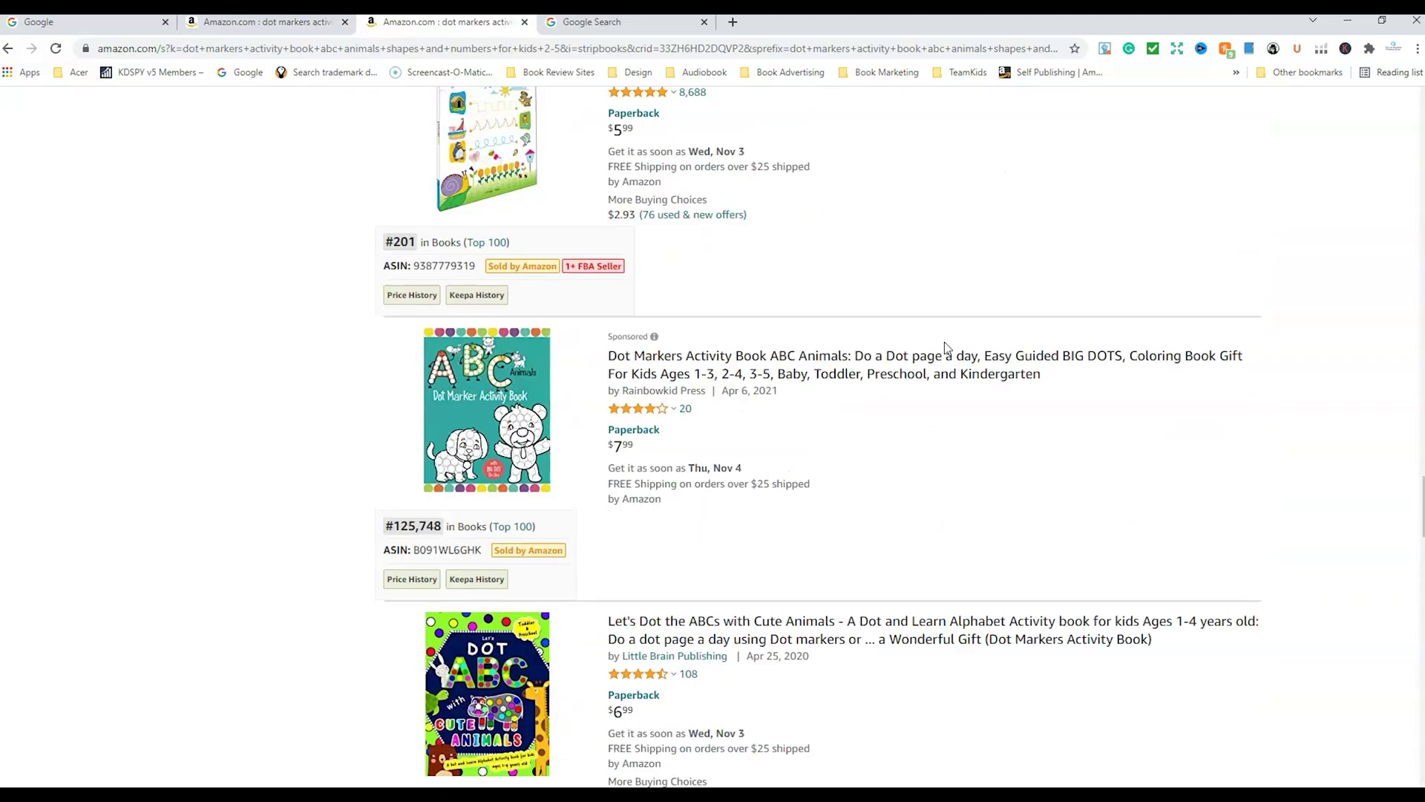
{"action": "scroll", "coordinate": [967, 334], "scroll_direction": "up", "scroll_amount": 10}
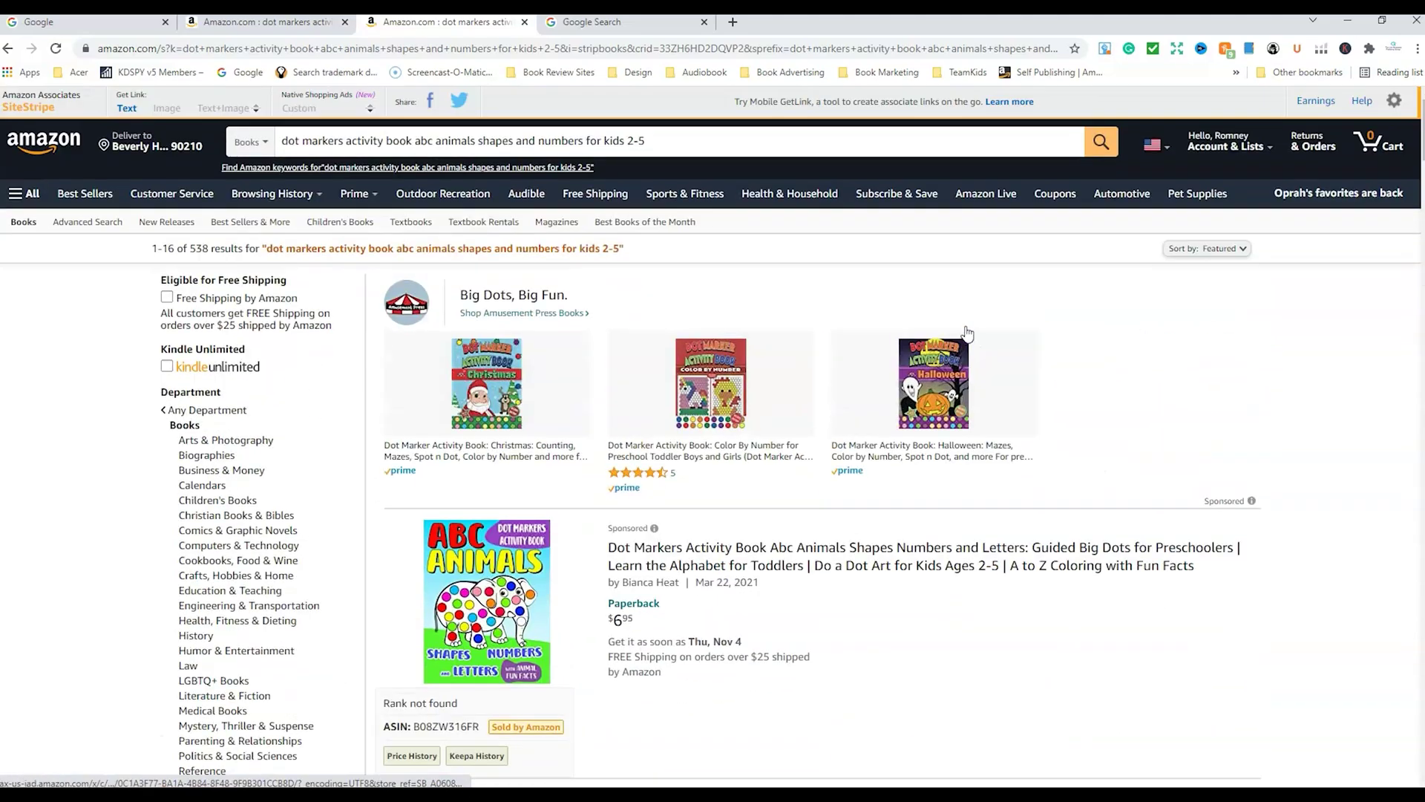
{"action": "scroll", "coordinate": [986, 492], "scroll_direction": "down", "scroll_amount": 4}
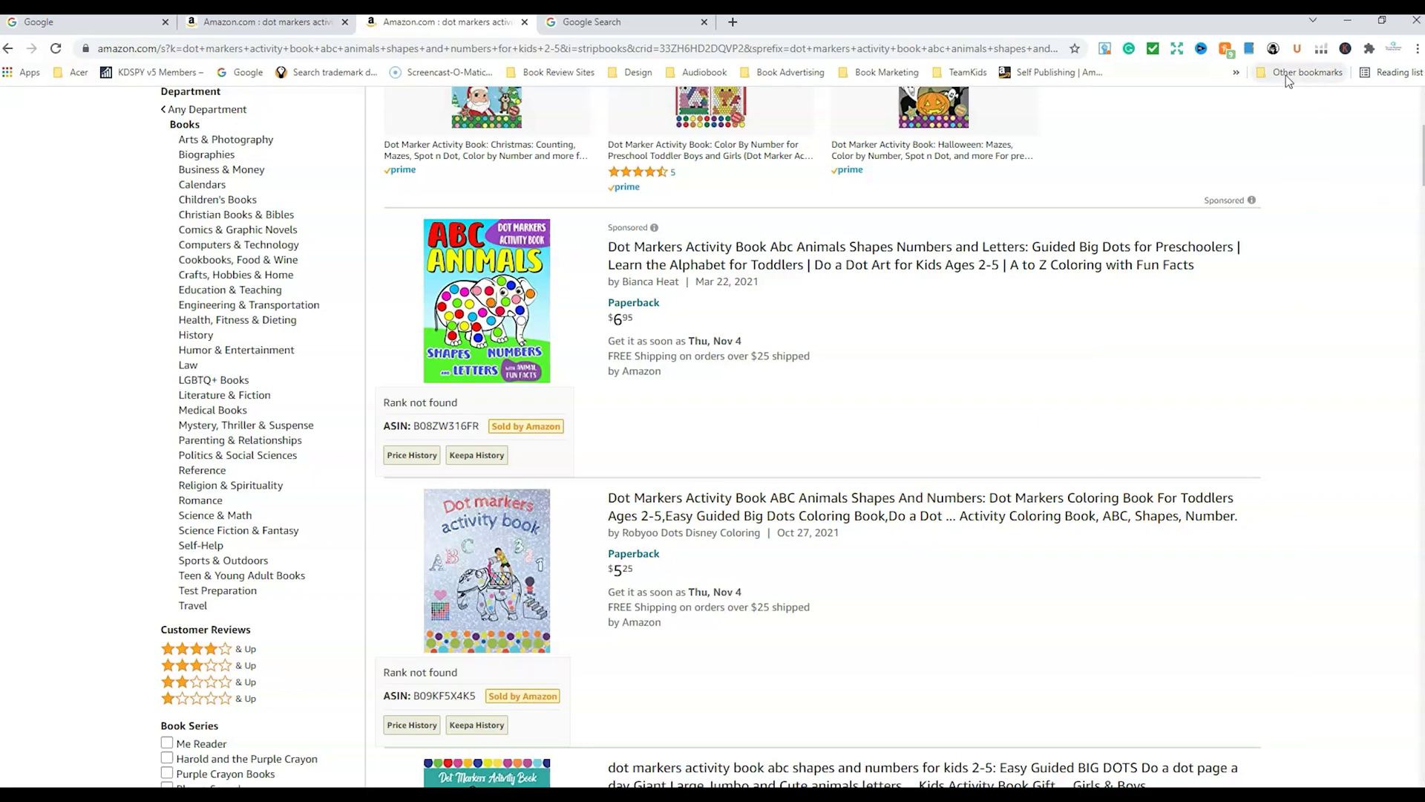
Reopen KDSPY and compare the keyword results, keyword analysis and title word cloud for the dot markers search
{"action": "left_click", "coordinate": [1272, 49]}
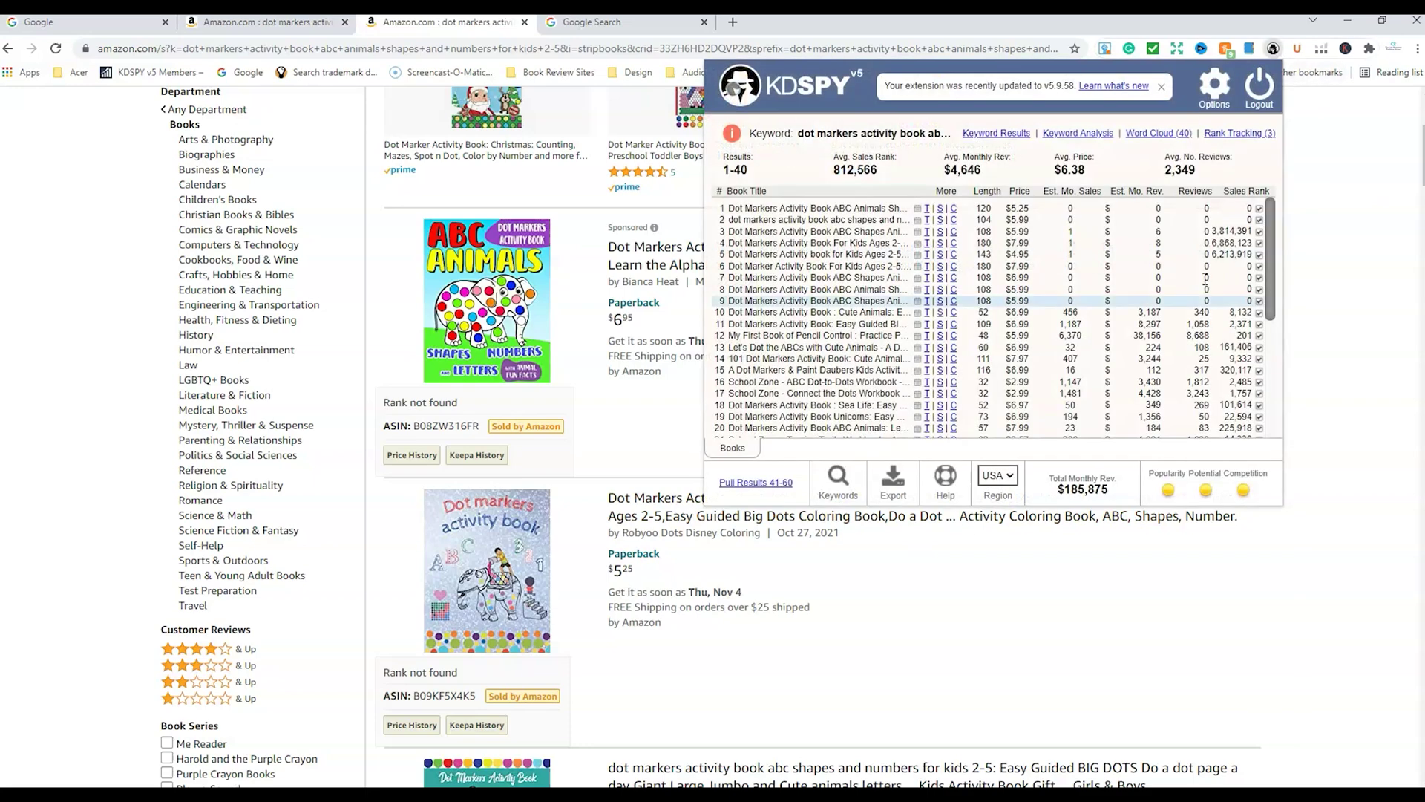
{"action": "left_click_drag", "start_coordinate": [1273, 308], "coordinate": [1274, 424]}
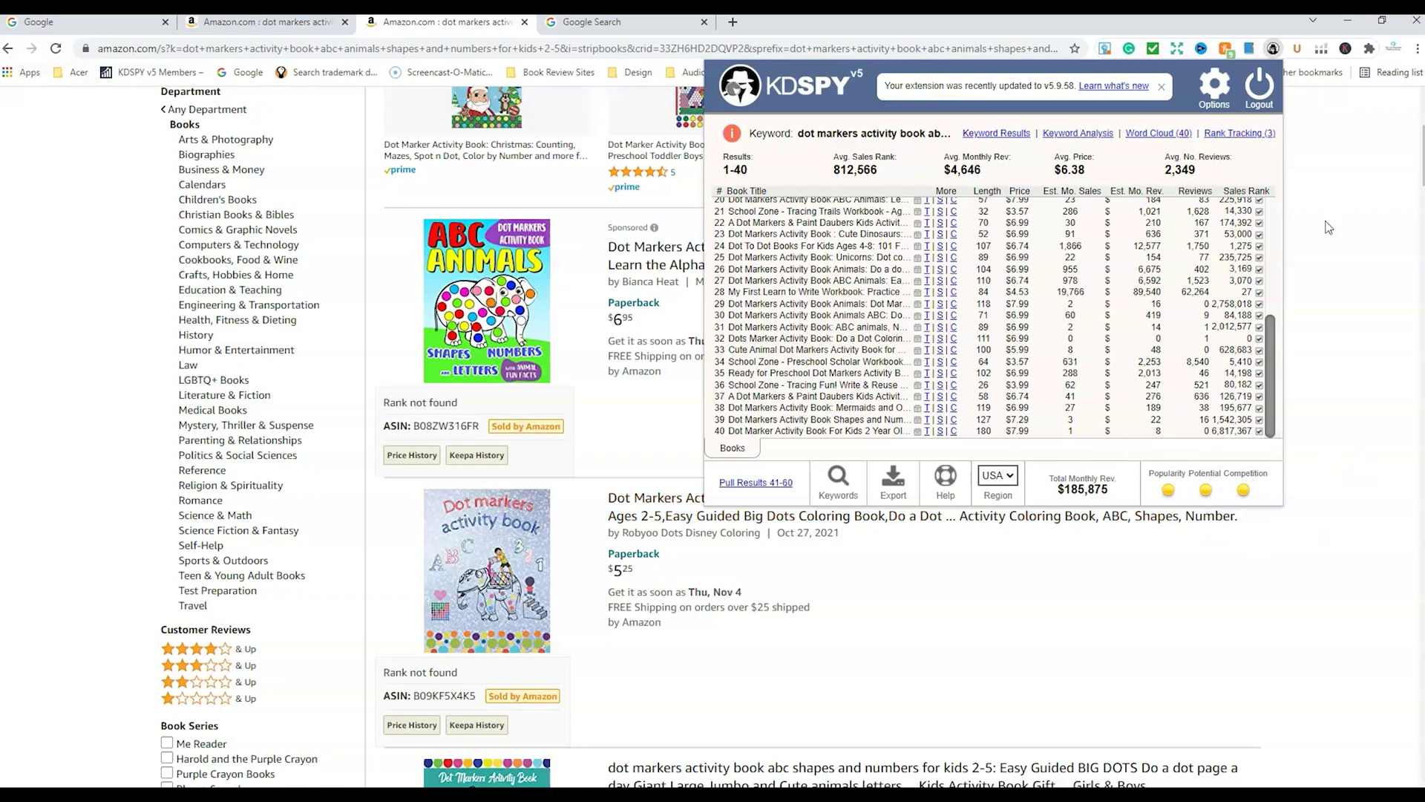
{"action": "left_click", "coordinate": [1074, 135]}
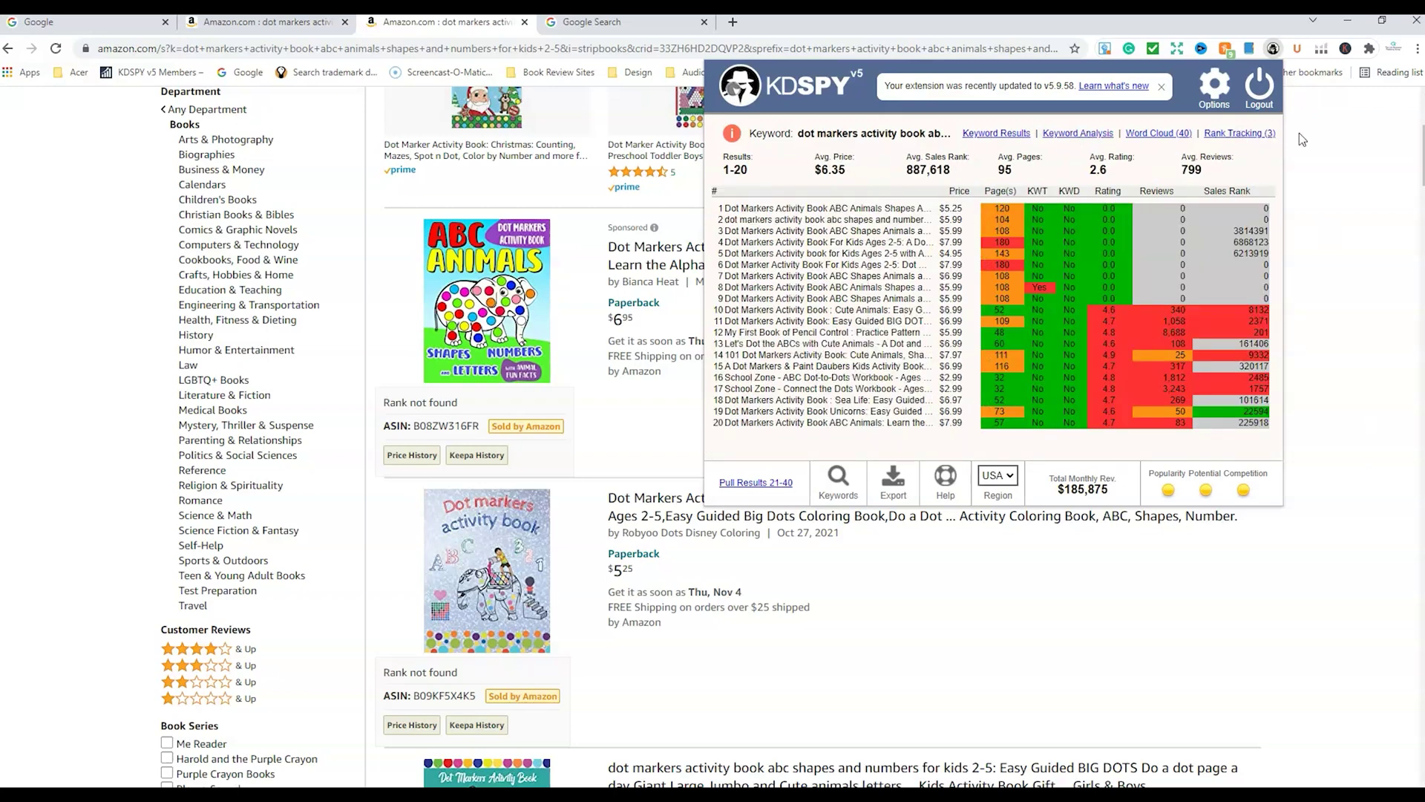
{"action": "left_click", "coordinate": [989, 134]}
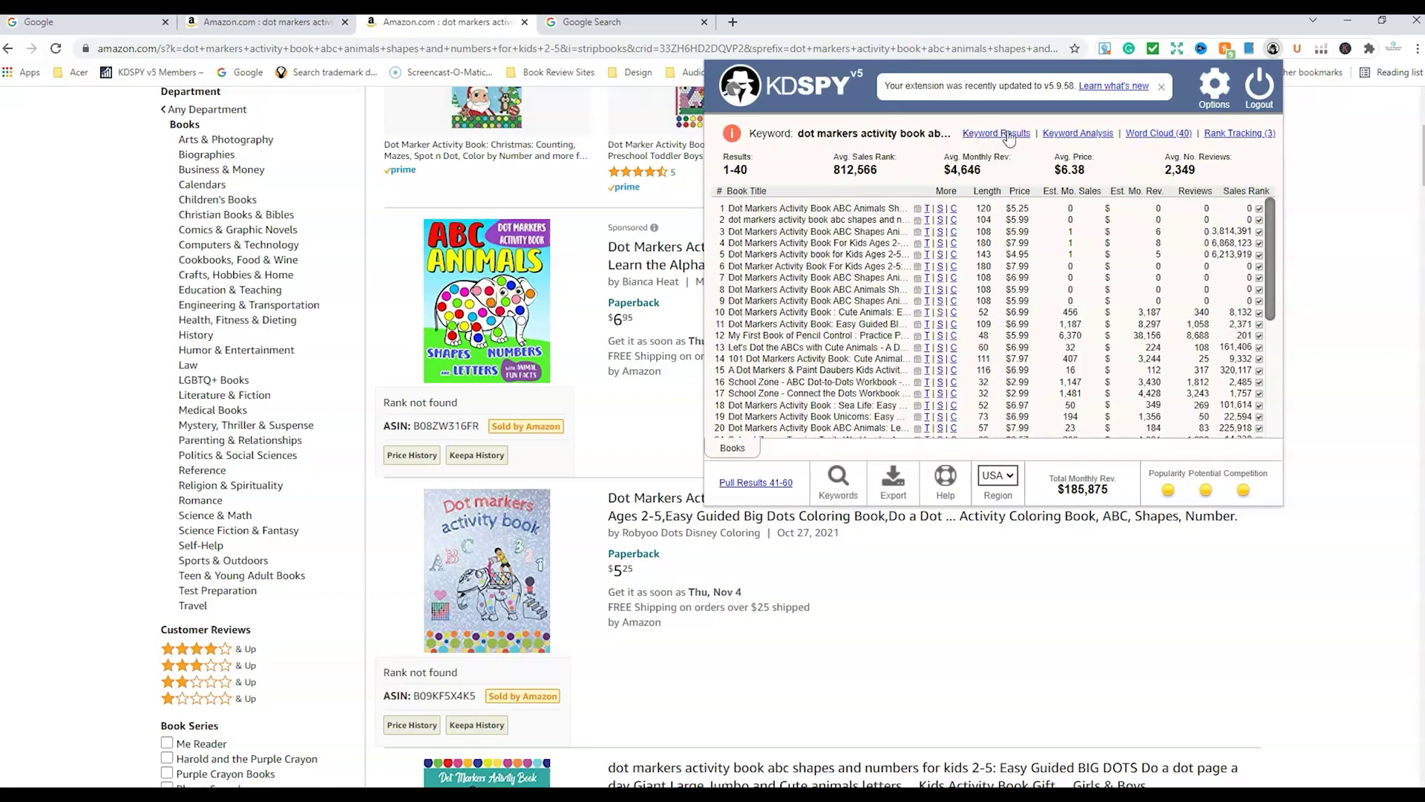
{"action": "left_click", "coordinate": [1066, 135]}
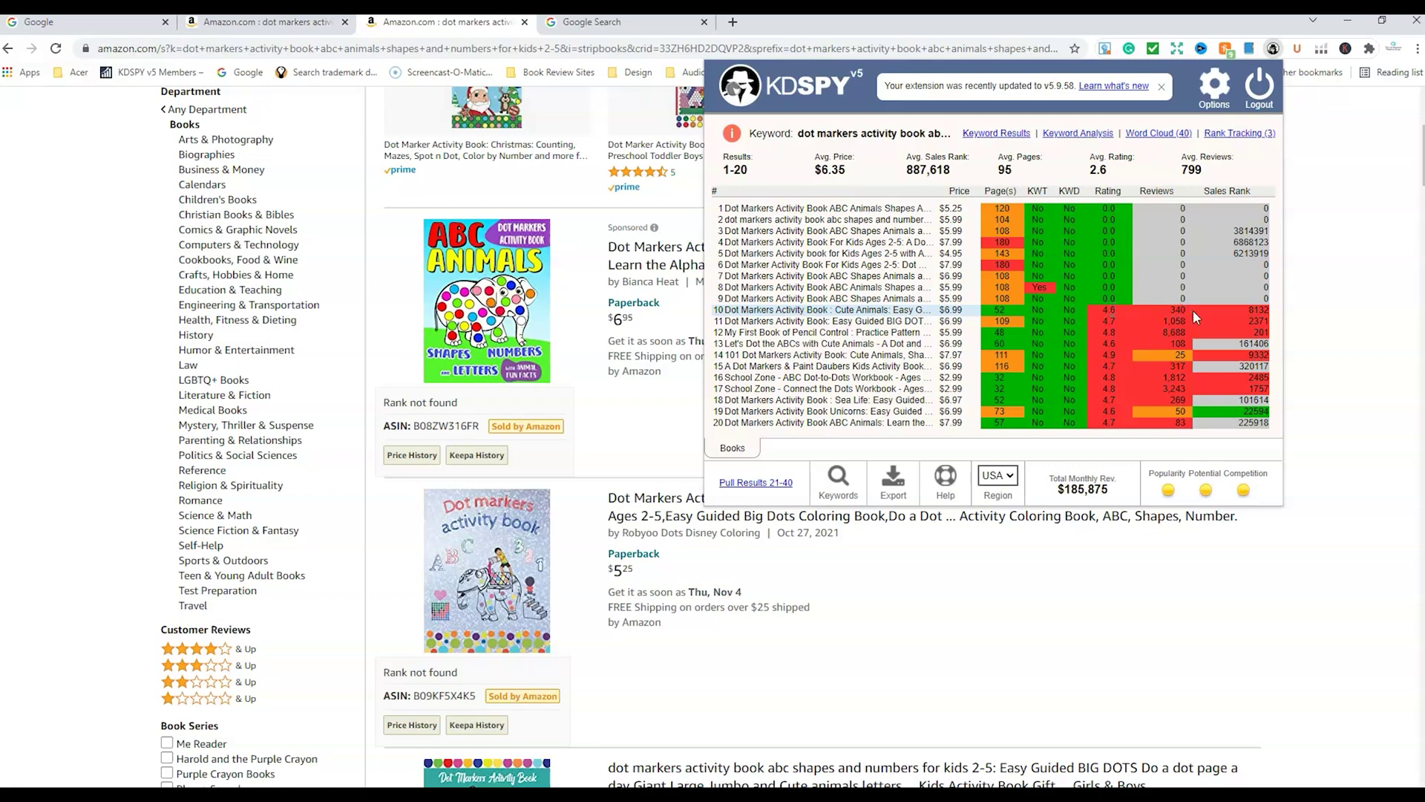
{"action": "left_click", "coordinate": [1147, 135]}
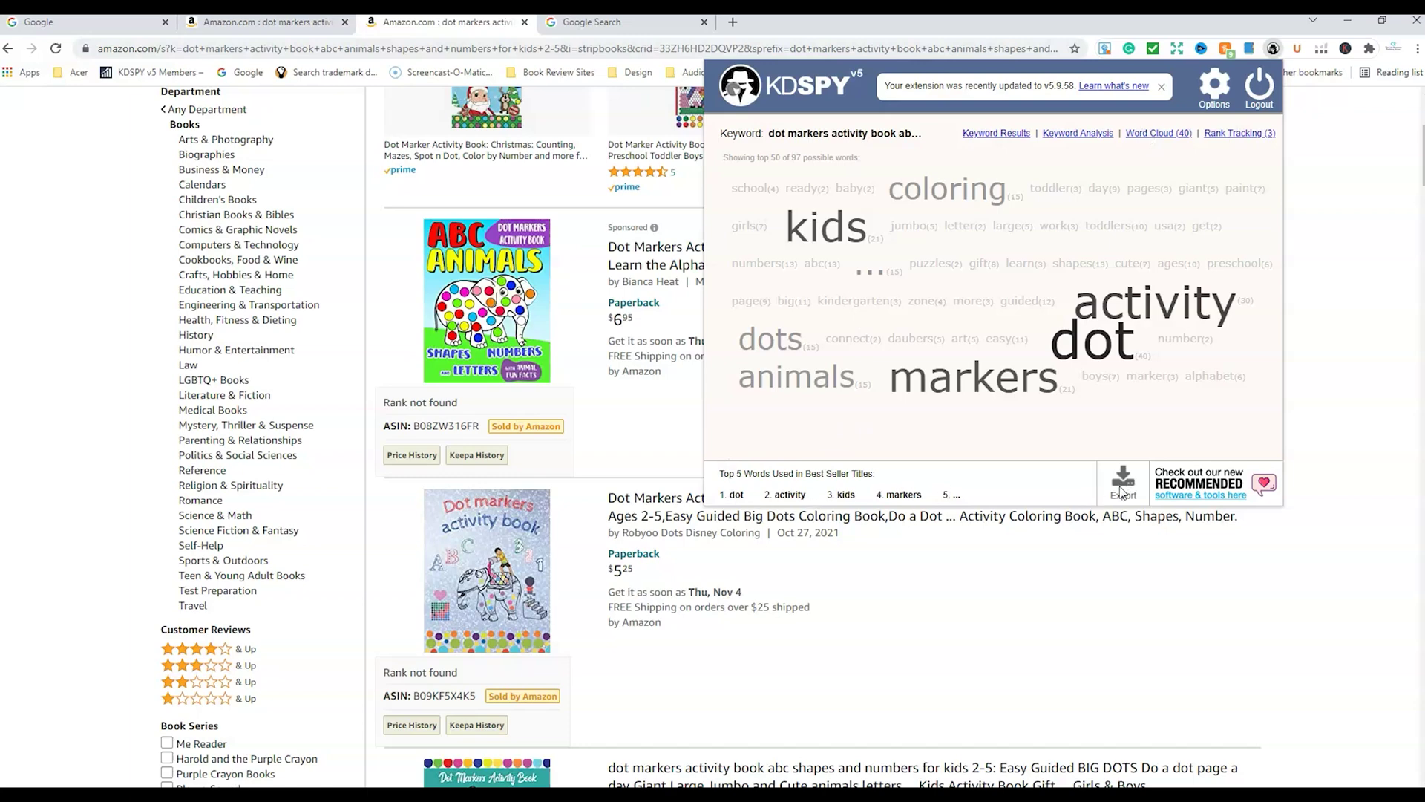
Review the 101 Dot Markers book's rank tracking in KDSPY and remove Things To Do While You Poo On The Loo from tracking
{"action": "left_click", "coordinate": [1236, 135]}
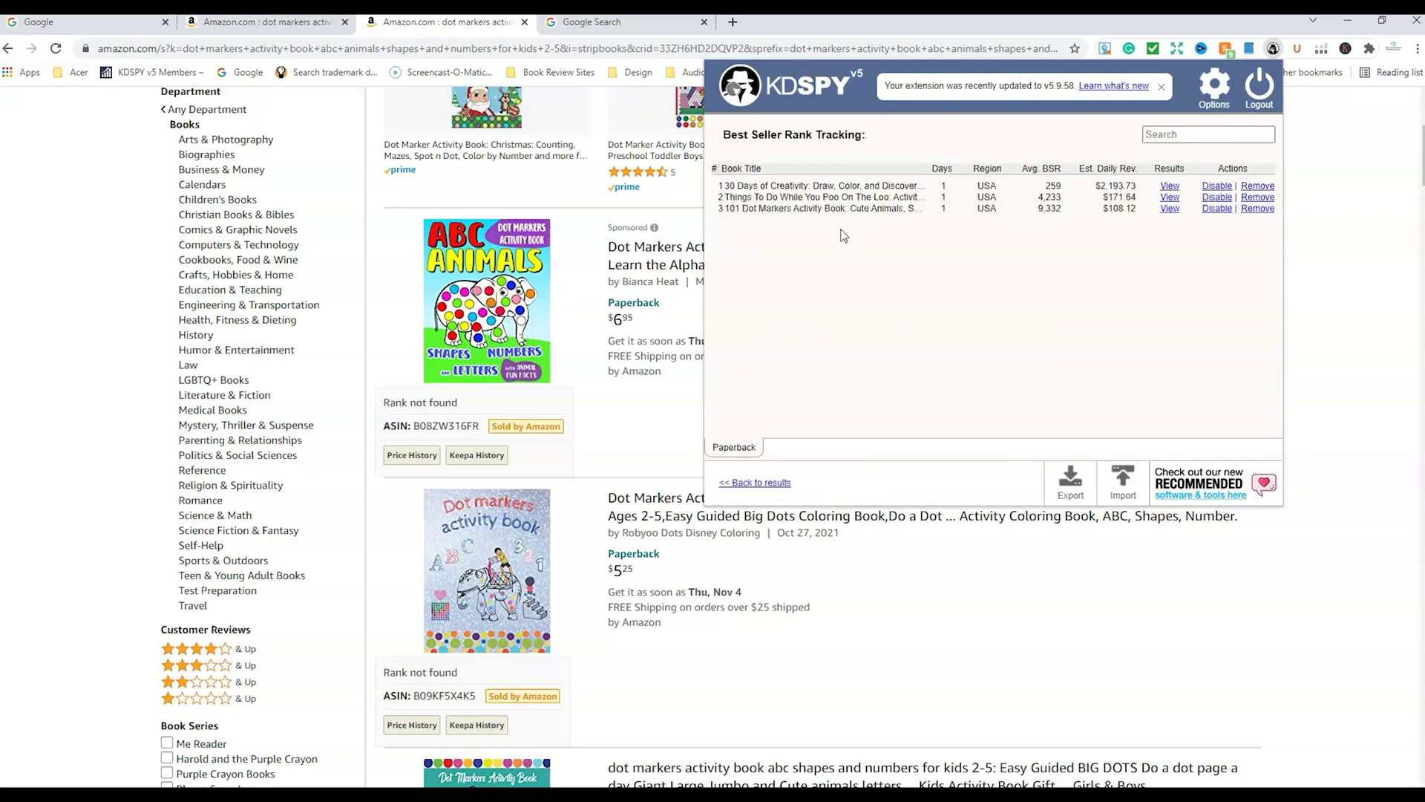
{"action": "left_click", "coordinate": [1169, 208]}
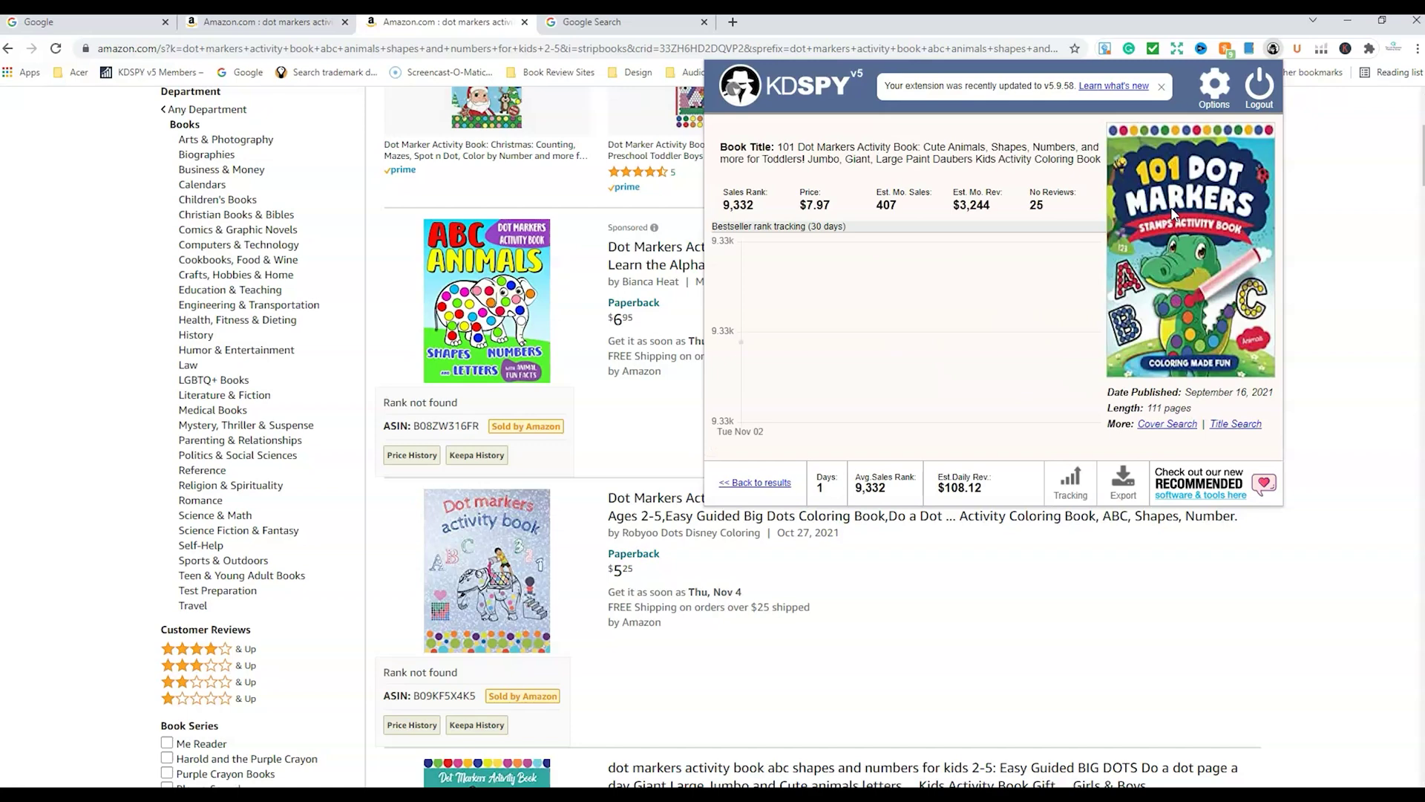
{"action": "left_click", "coordinate": [754, 483]}
{"action": "left_click", "coordinate": [1236, 135]}
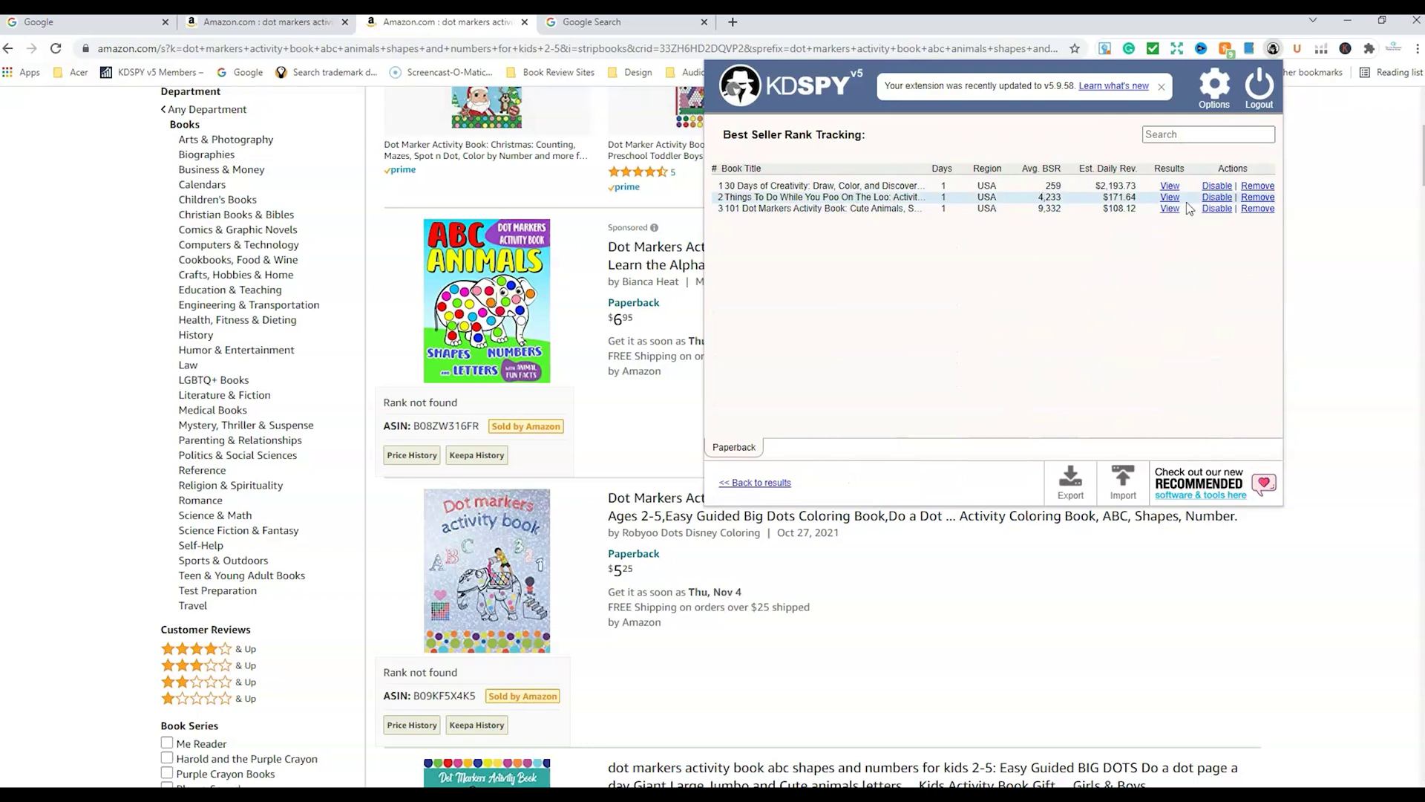
{"action": "left_click", "coordinate": [1258, 196]}
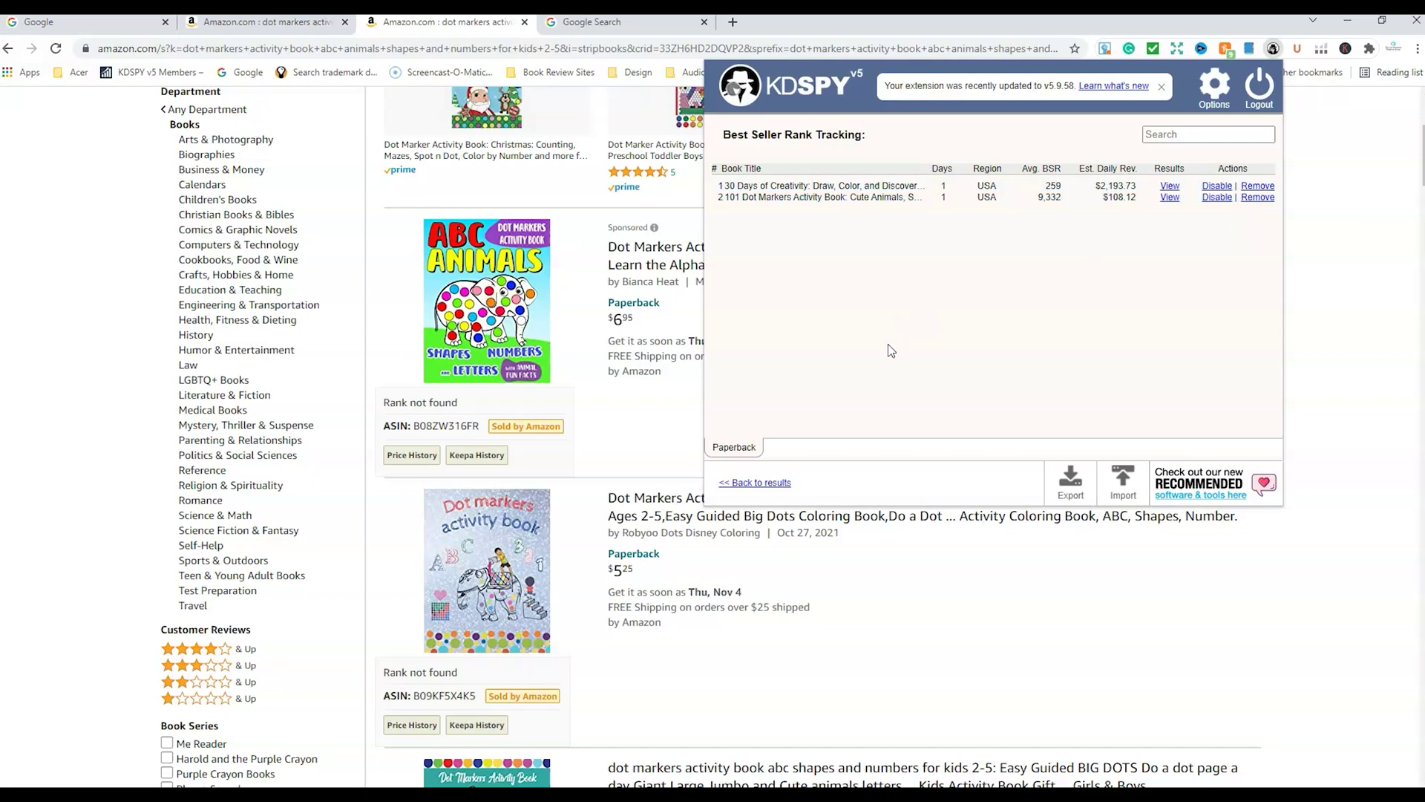
{"action": "left_click", "coordinate": [1064, 642]}
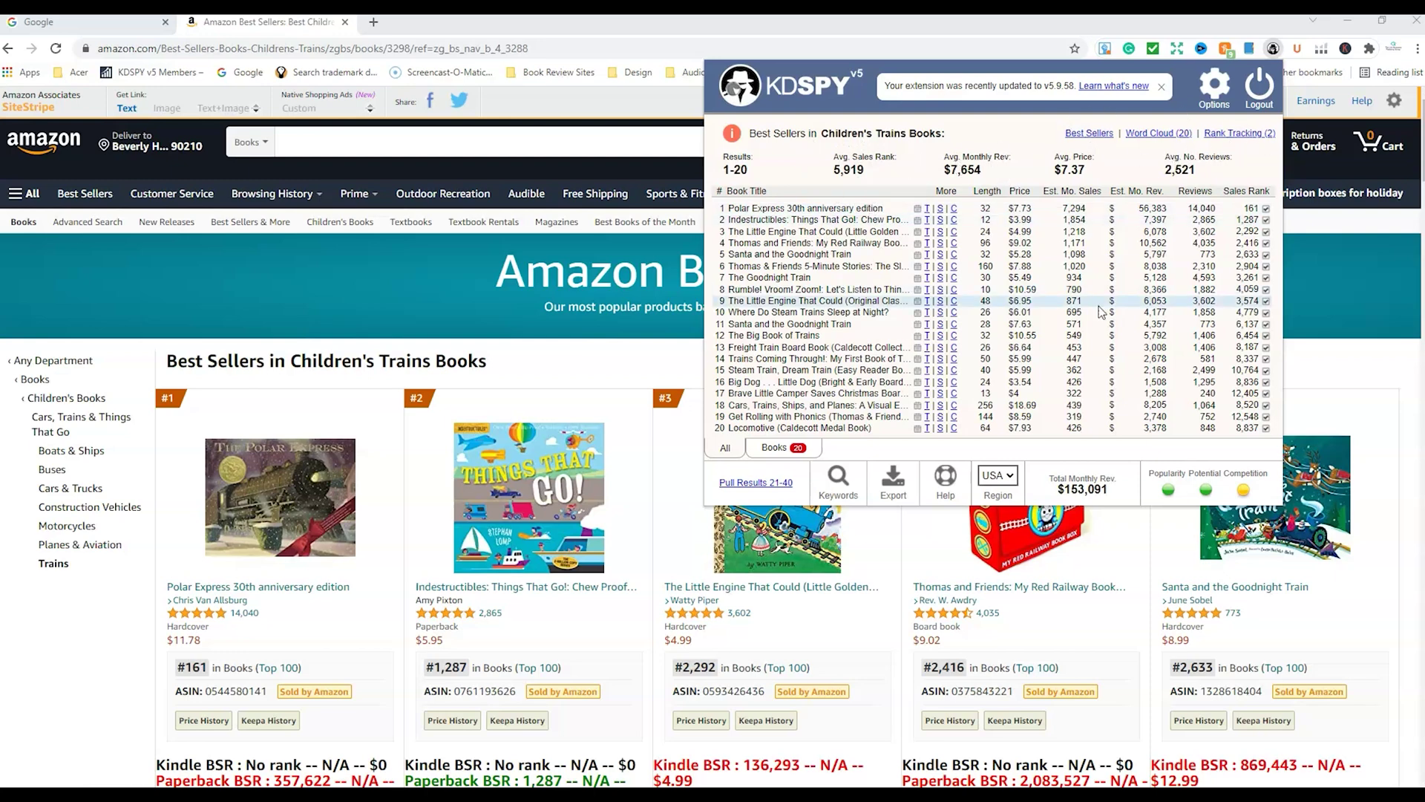
Show the available marketplace regions in KDSPY's analysis of the Children's Trains Books best sellers
{"action": "left_click", "coordinate": [1013, 481]}
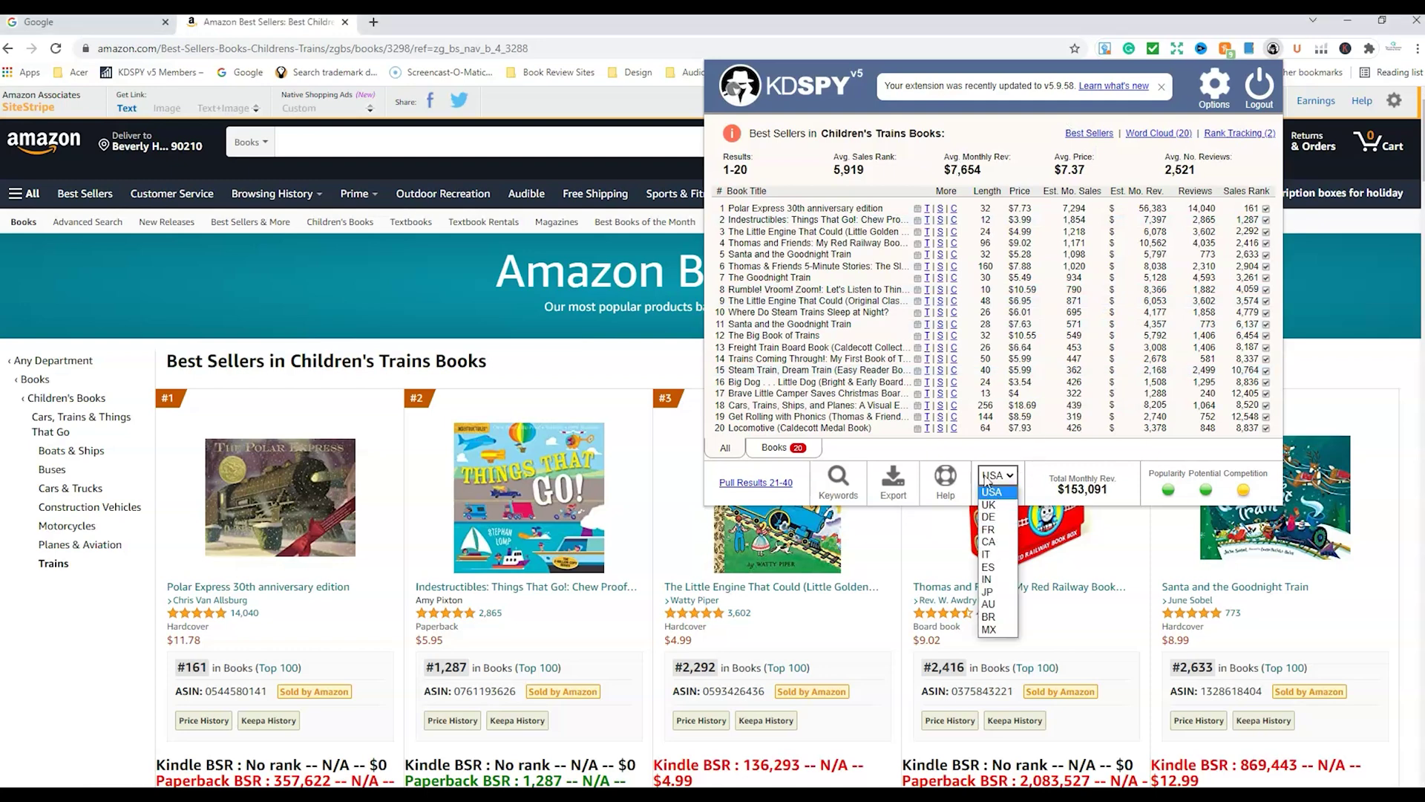